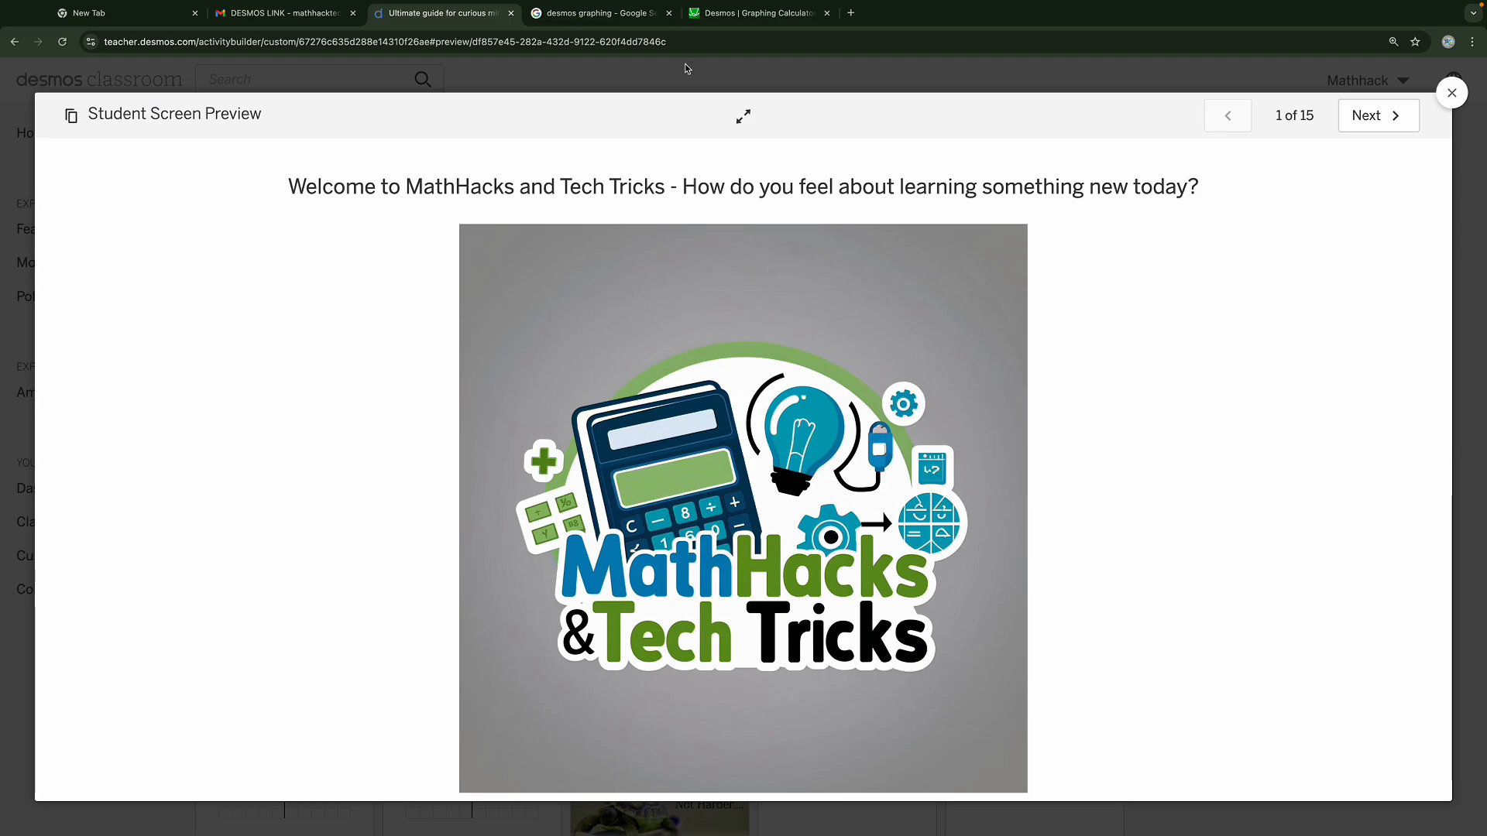
Delete the empty table from the Desmos graphing calculator's expression list and return to the activity's student preview
click(738, 32)
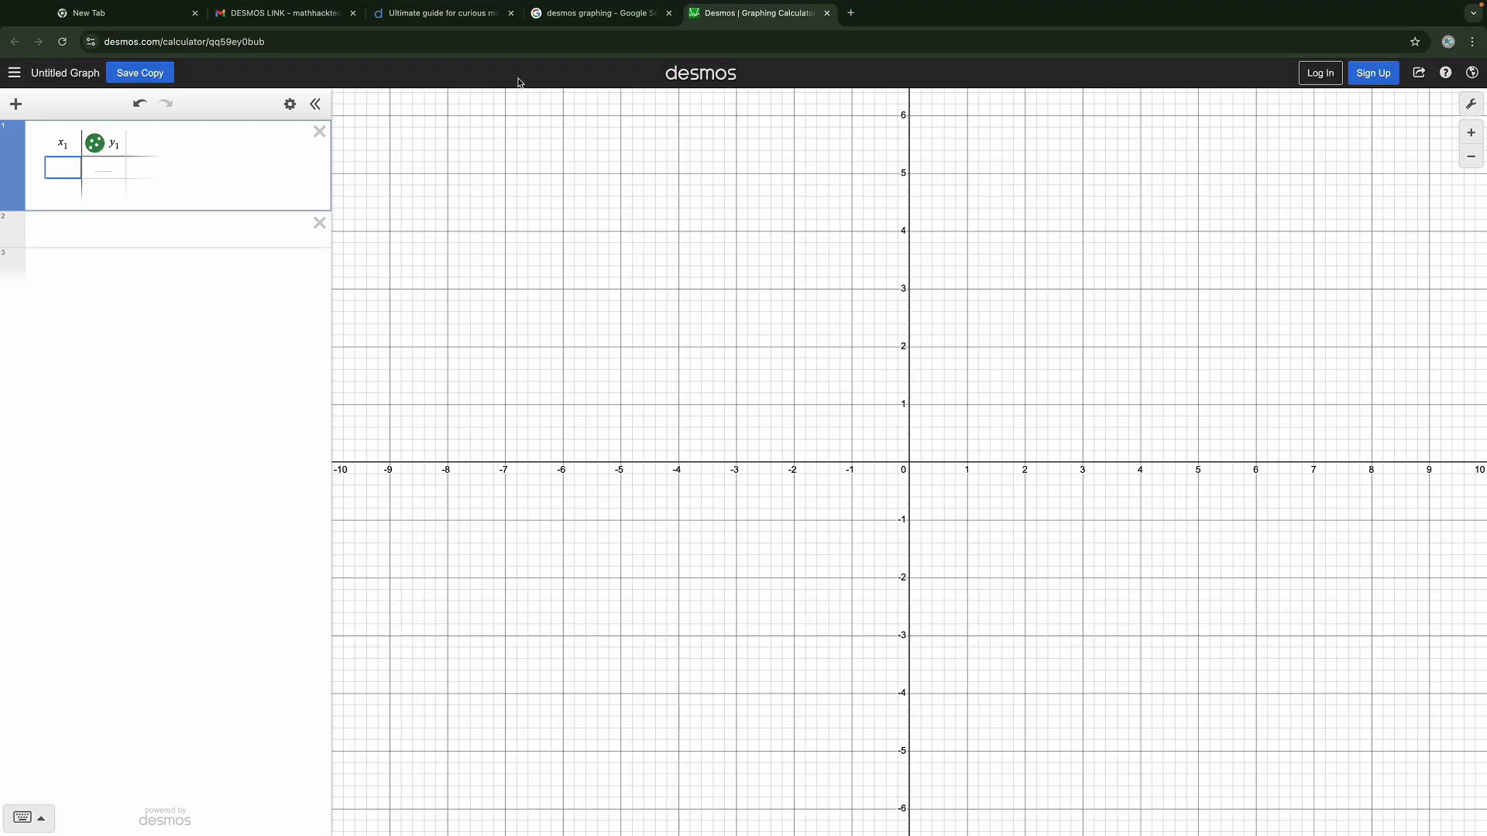
click(316, 134)
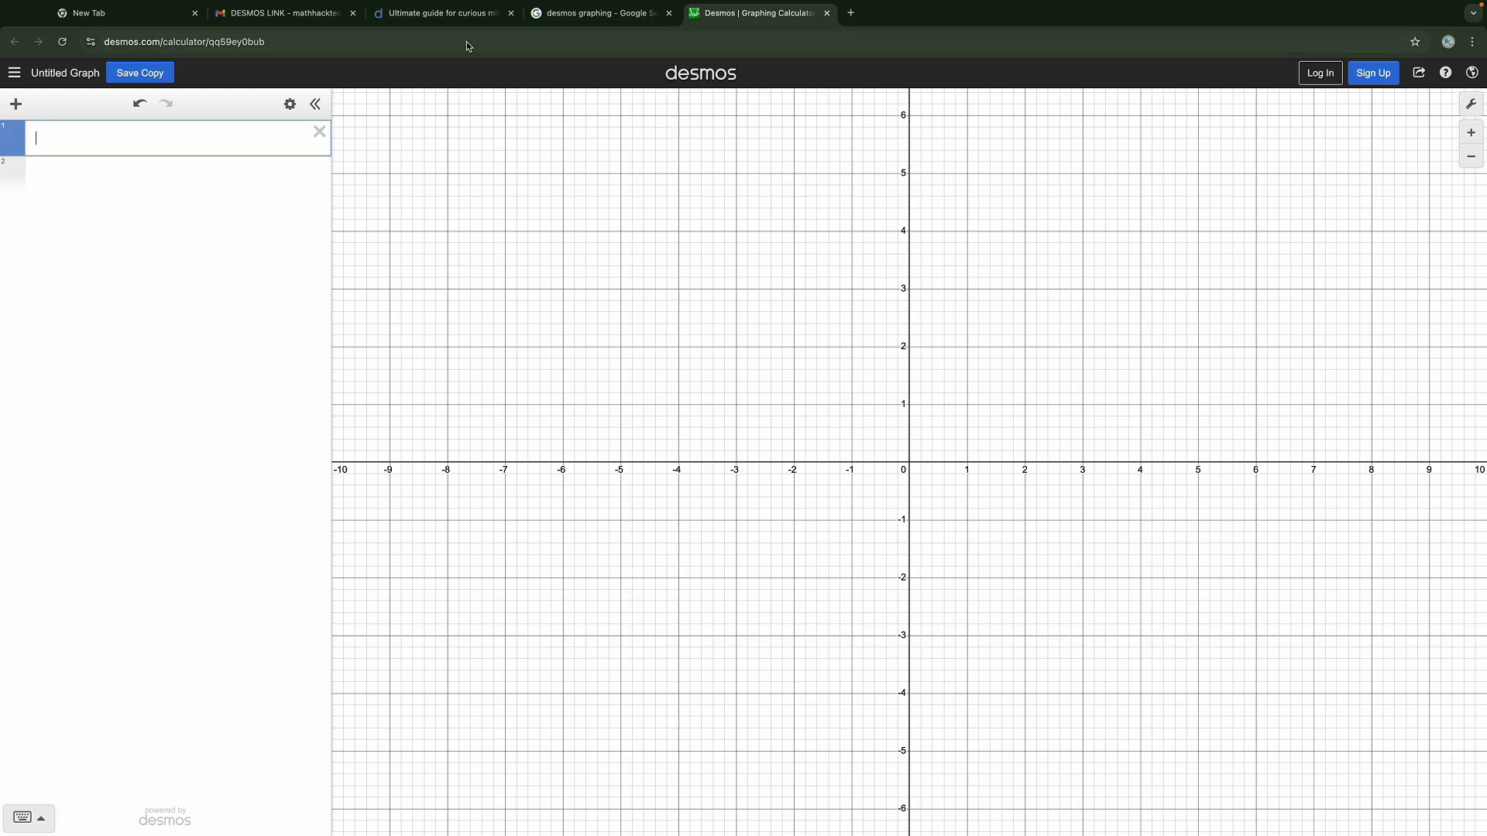
click(470, 15)
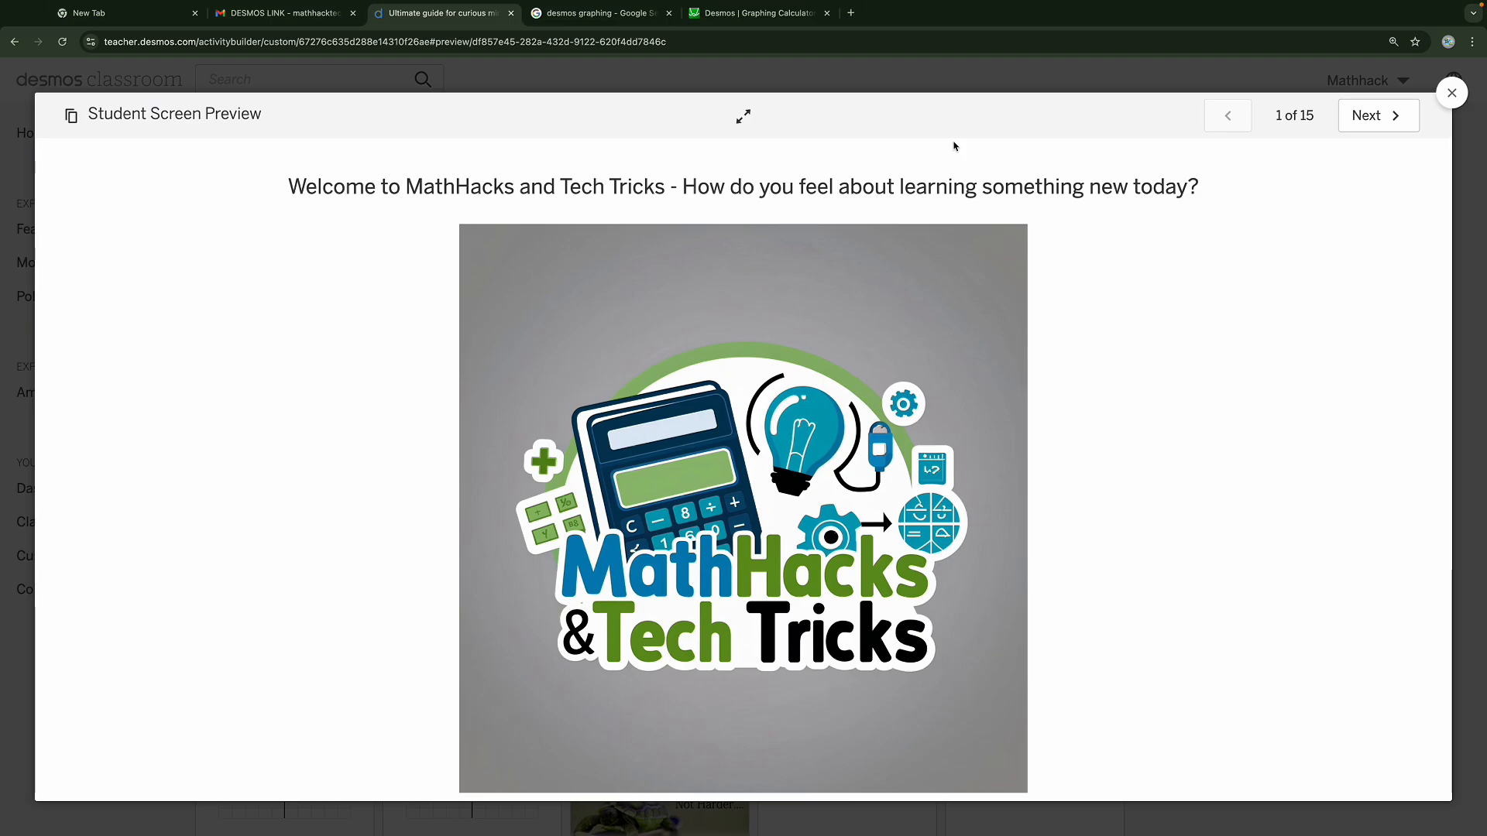
Advance the student preview to screen 2 of 15
click(610, 15)
click(755, 14)
click(1372, 123)
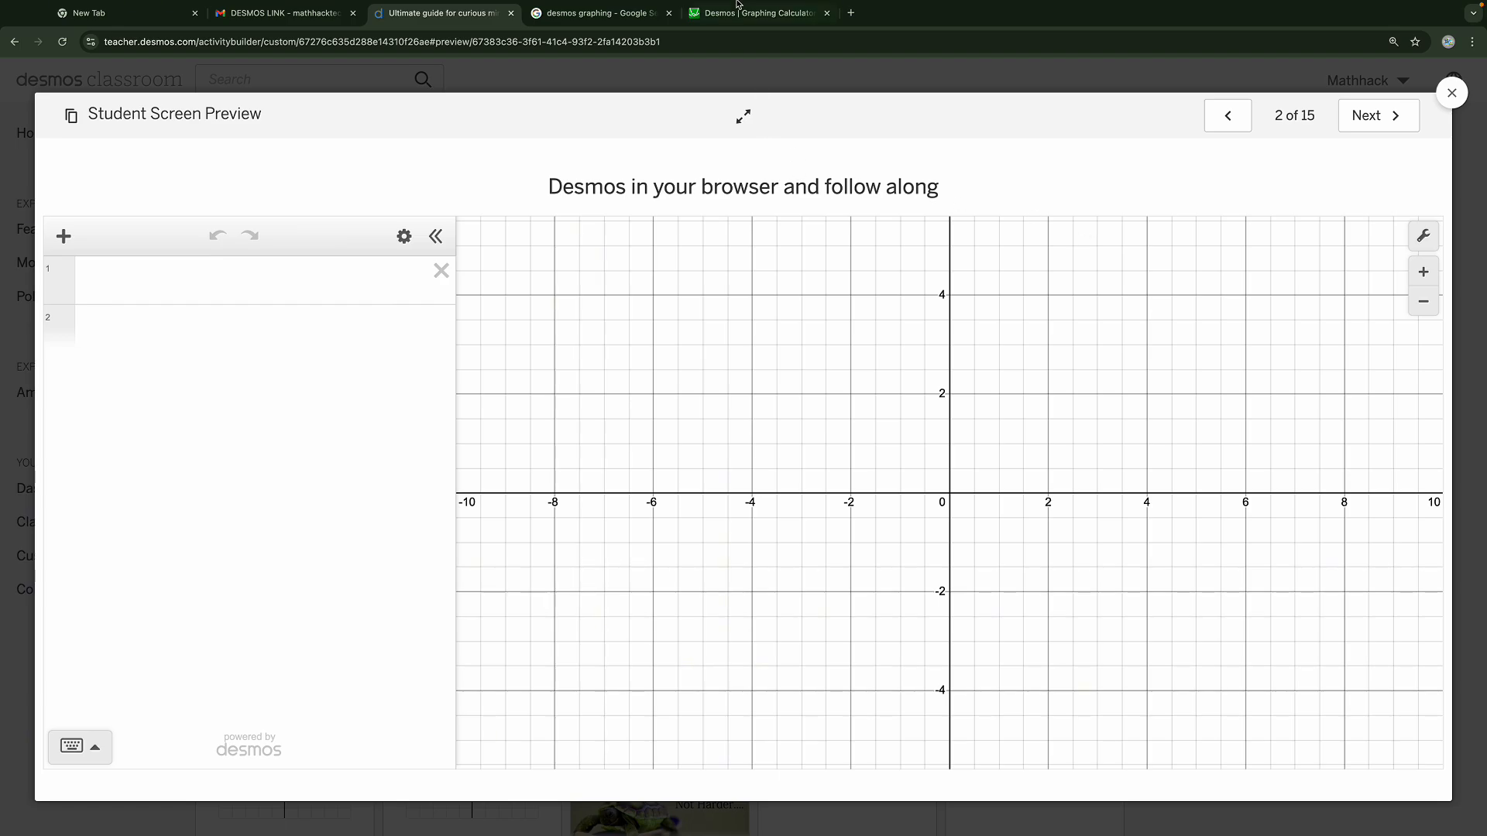
Search Google for "desmos calculator" and open the Desmos Scientific Calculator result
click(598, 13)
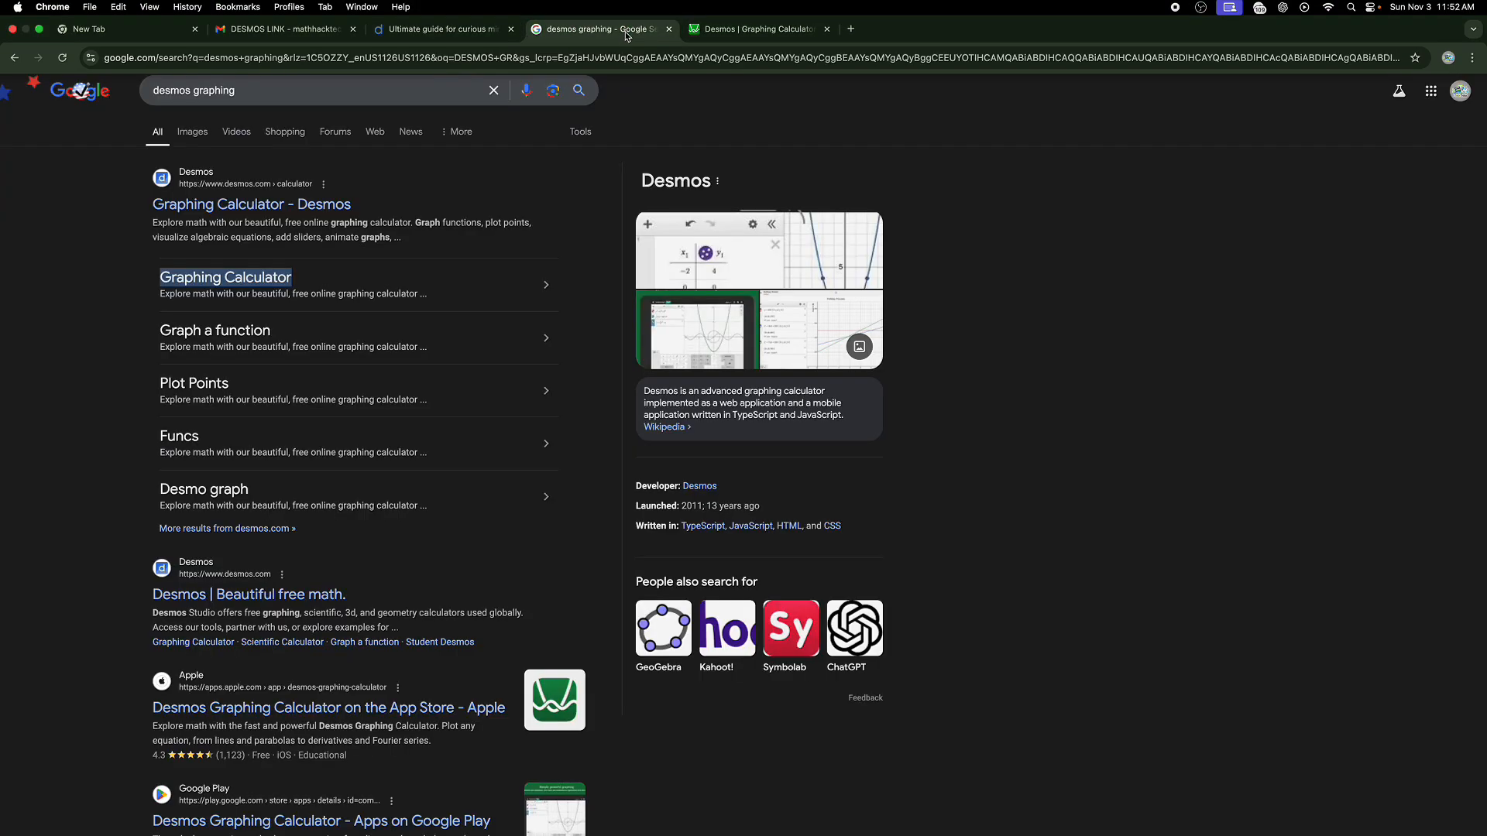
click(494, 92)
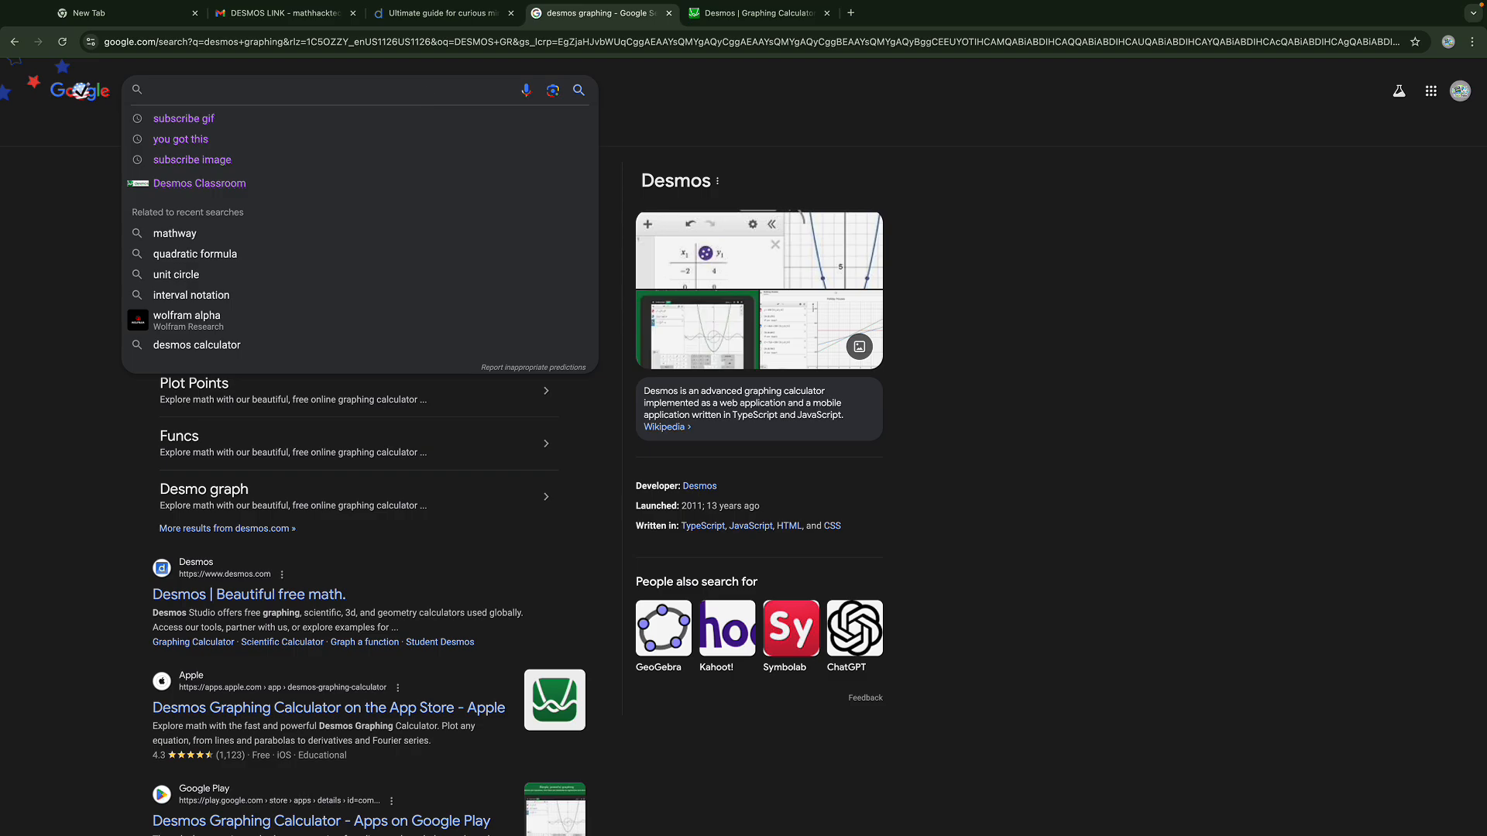
text(dses)
key(BackSpace)
key(BackSpace)
key(BackSpace)
text(esmos)
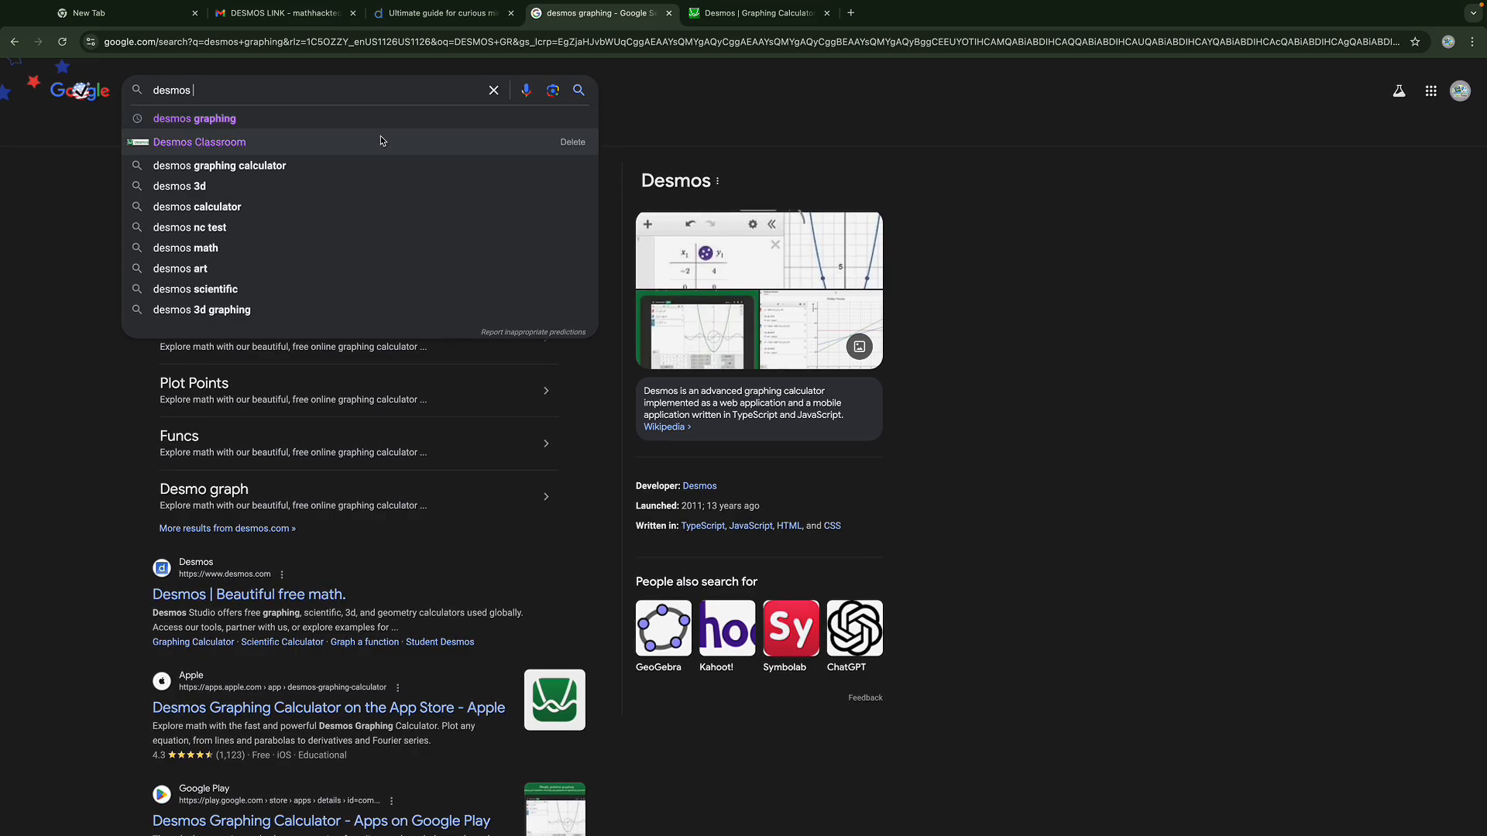
click(348, 207)
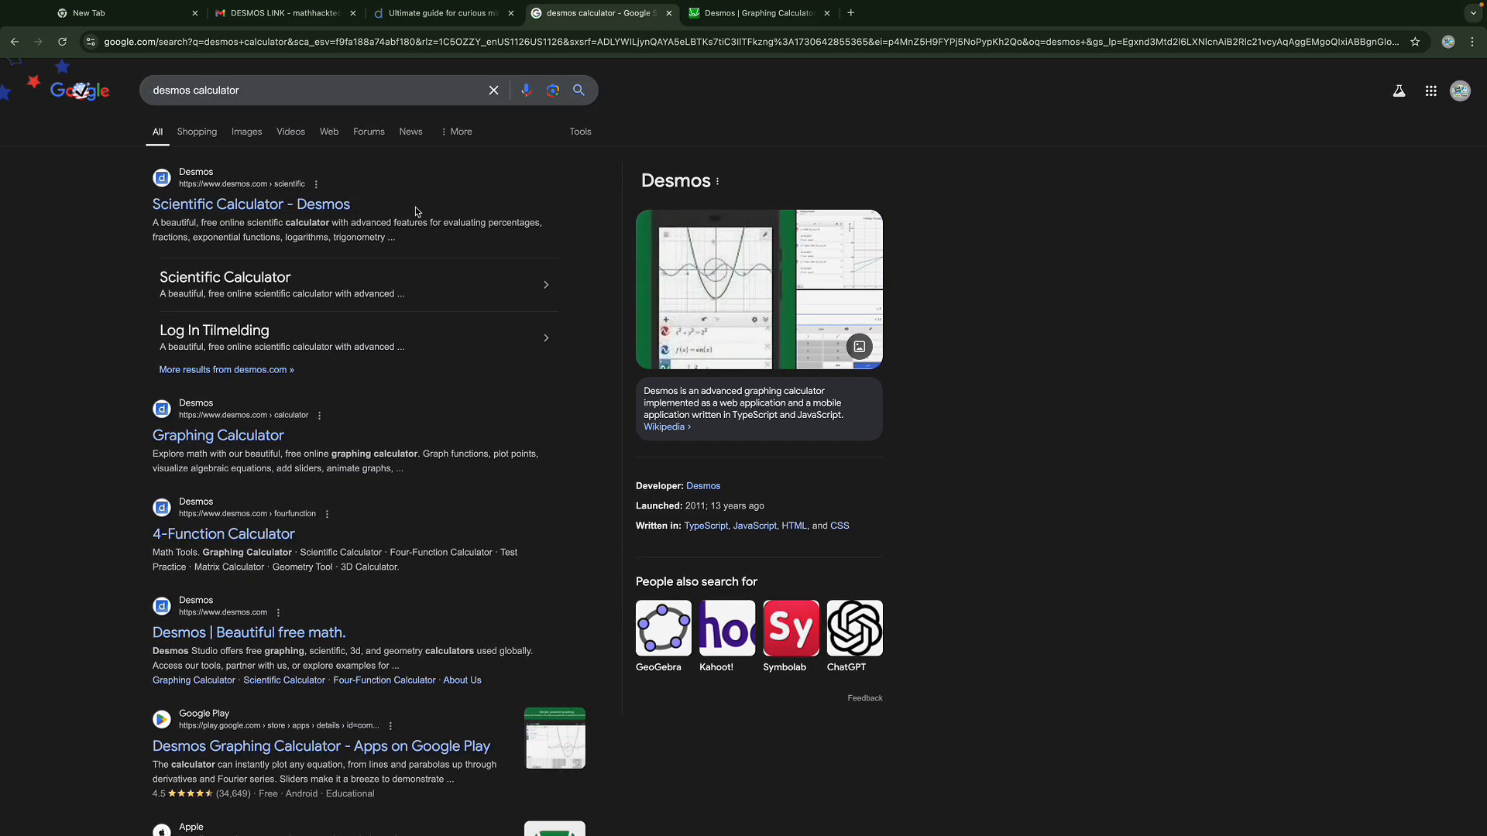
click(270, 210)
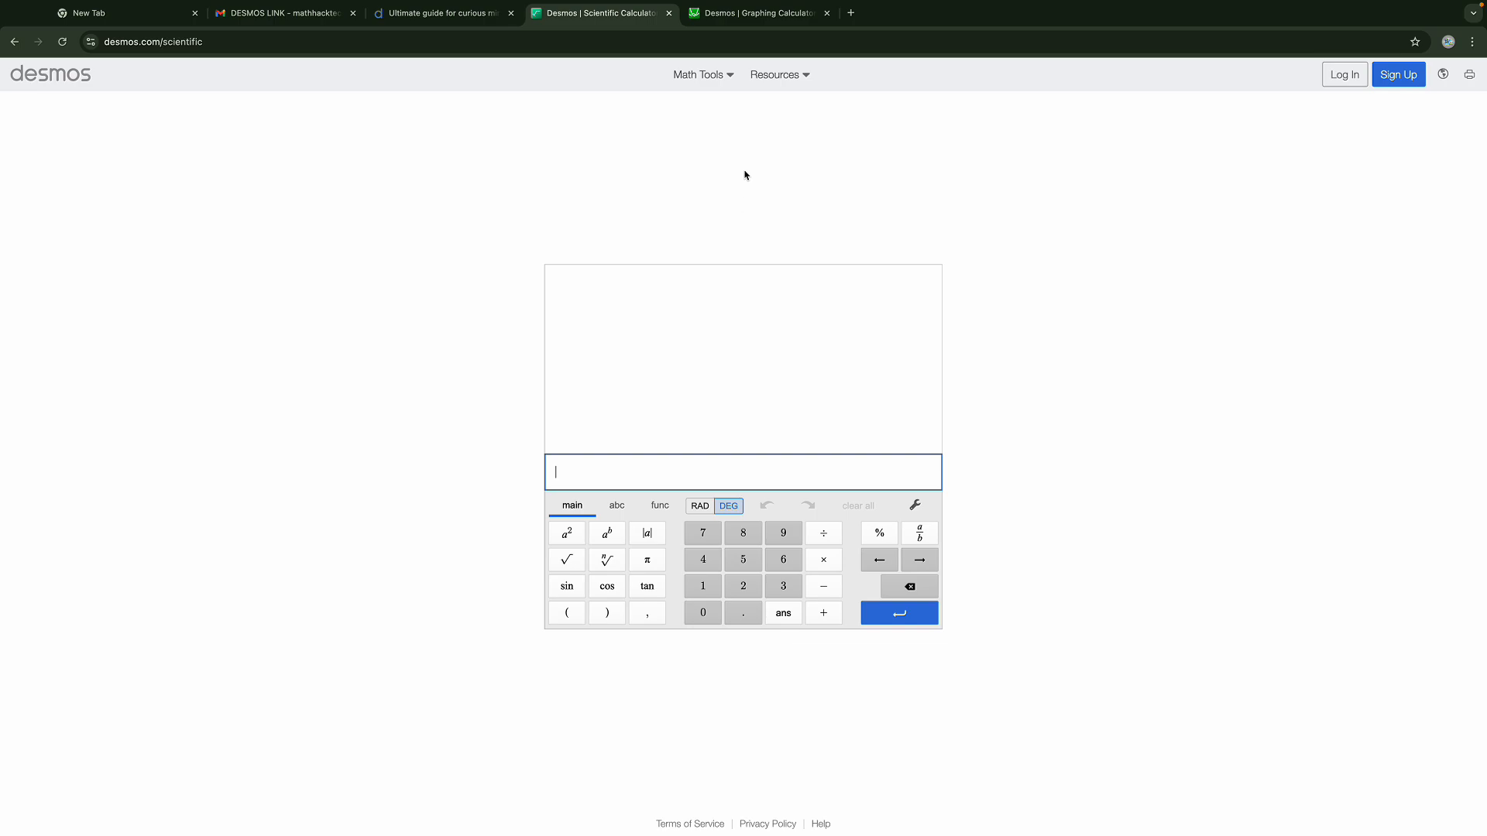
Go back to the search results, search for "desmos graphing calculator" and open the Desmos Graphing Calculator
click(717, 13)
click(563, 27)
click(14, 41)
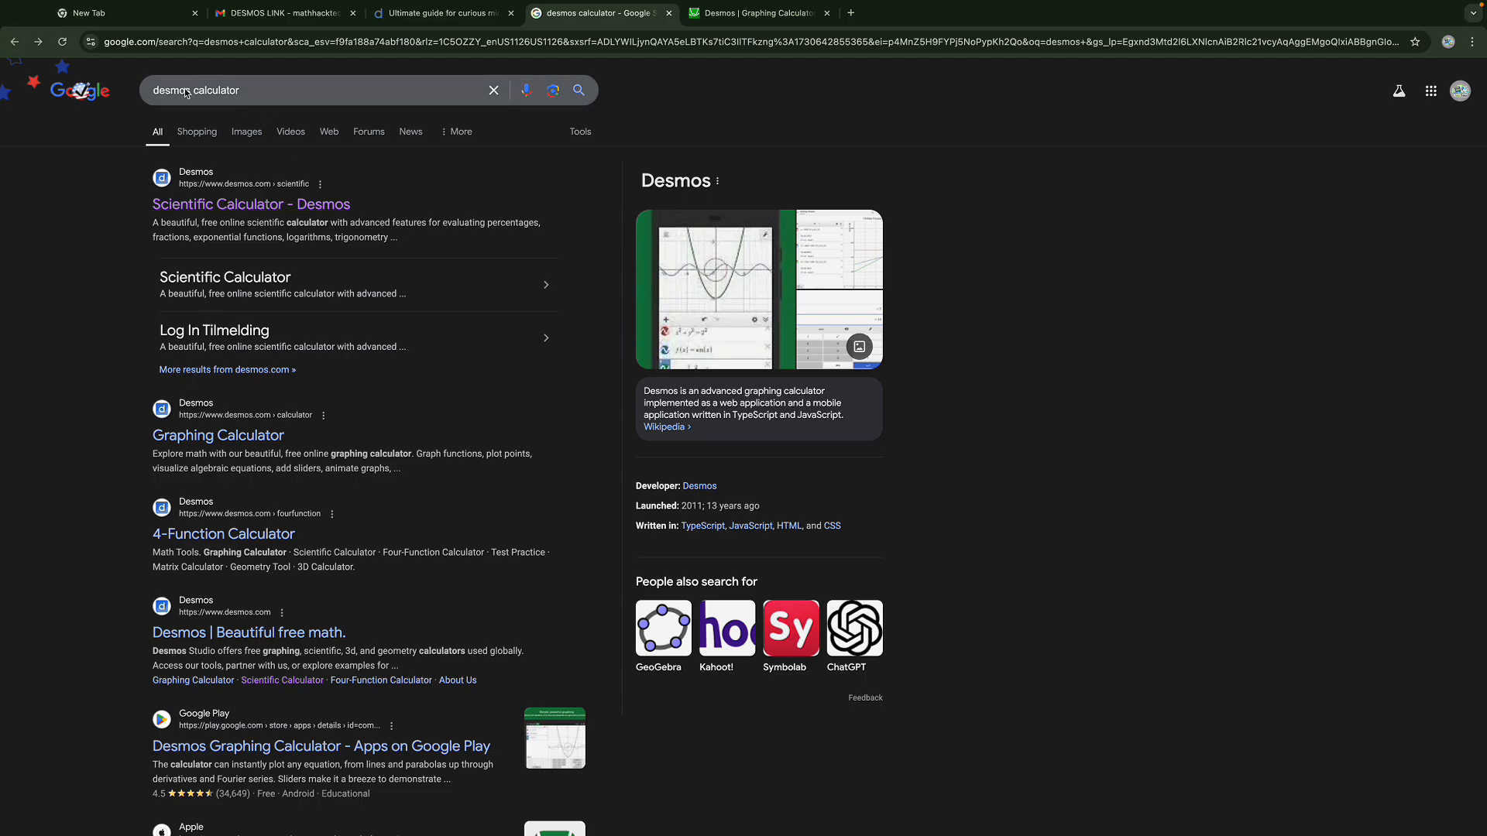
click(198, 92)
click(217, 118)
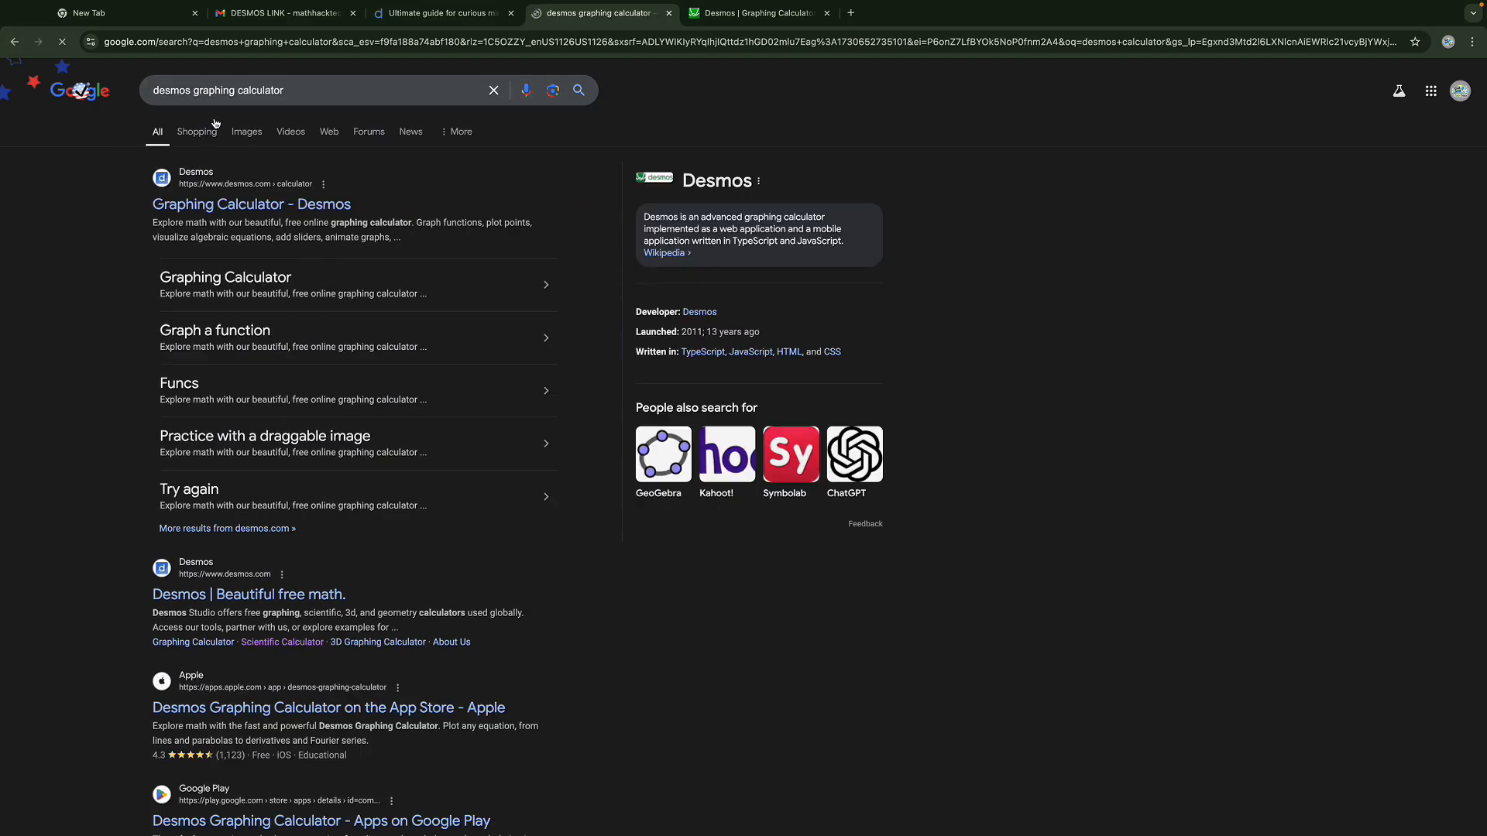
click(276, 213)
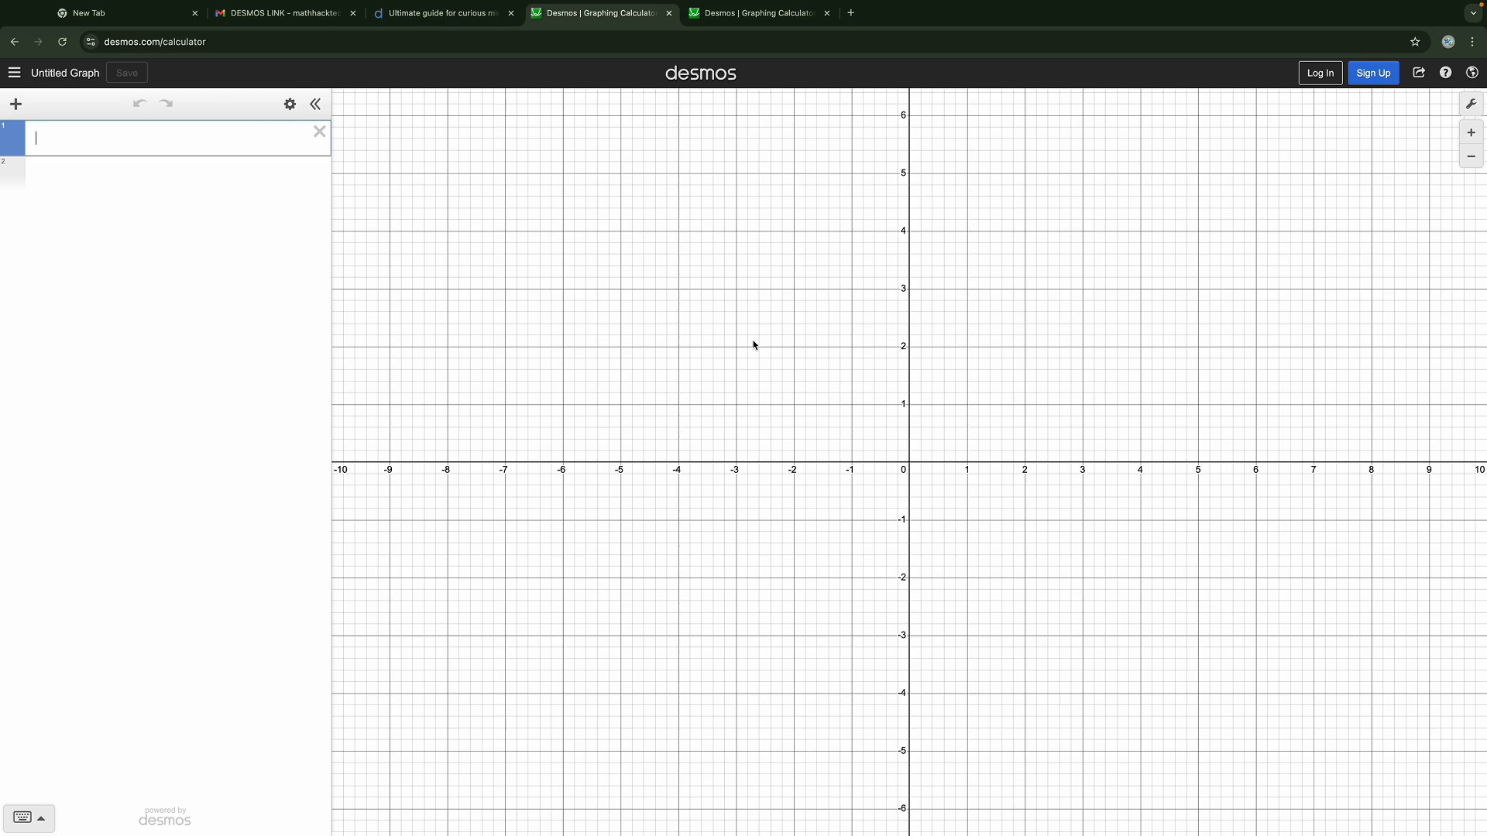
Return to the activity's student preview and advance it to screen 4 of 15, the calculator practice
click(422, 13)
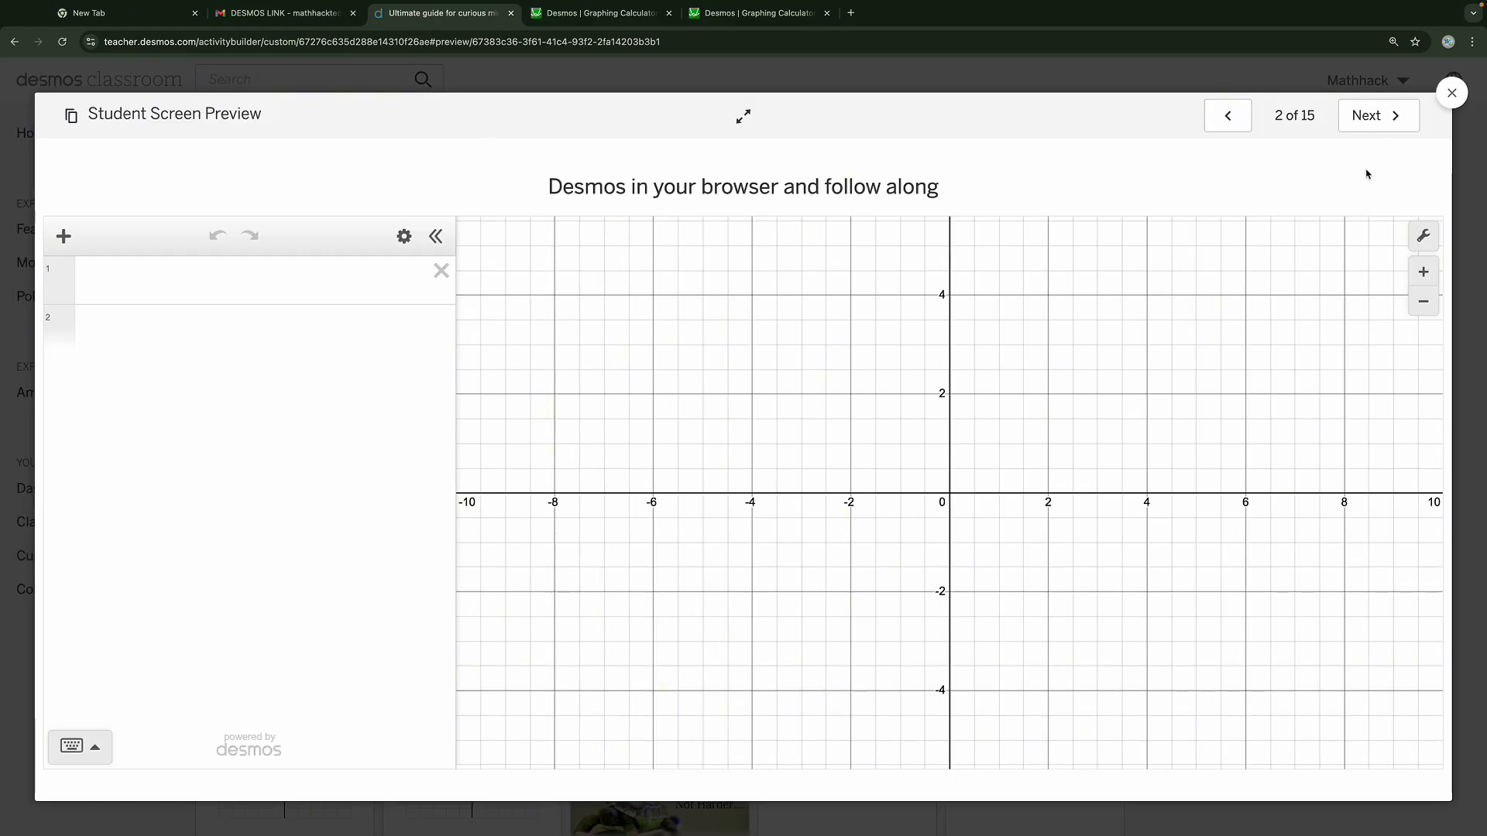
click(1379, 130)
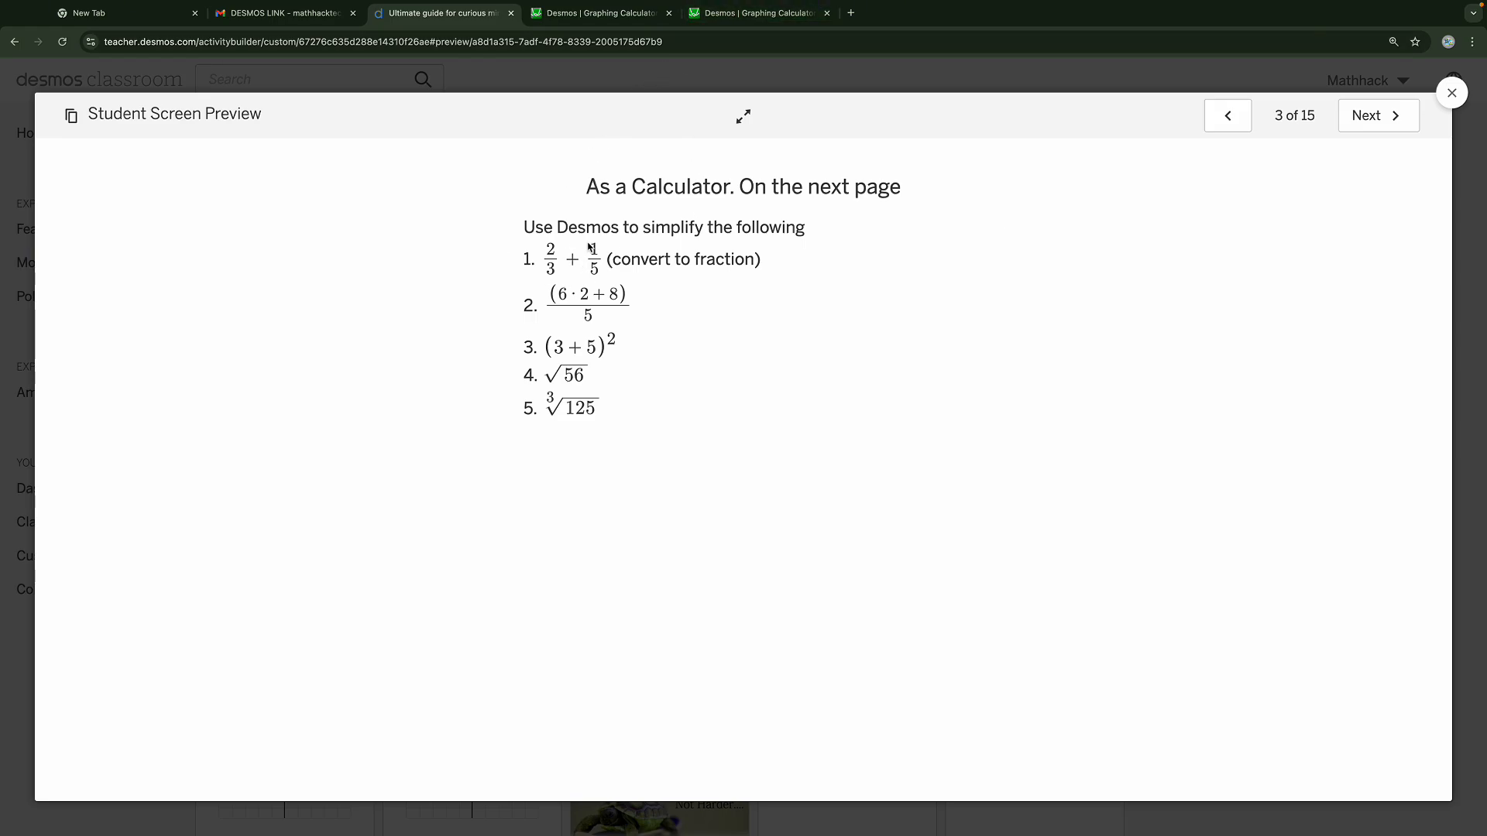
click(630, 15)
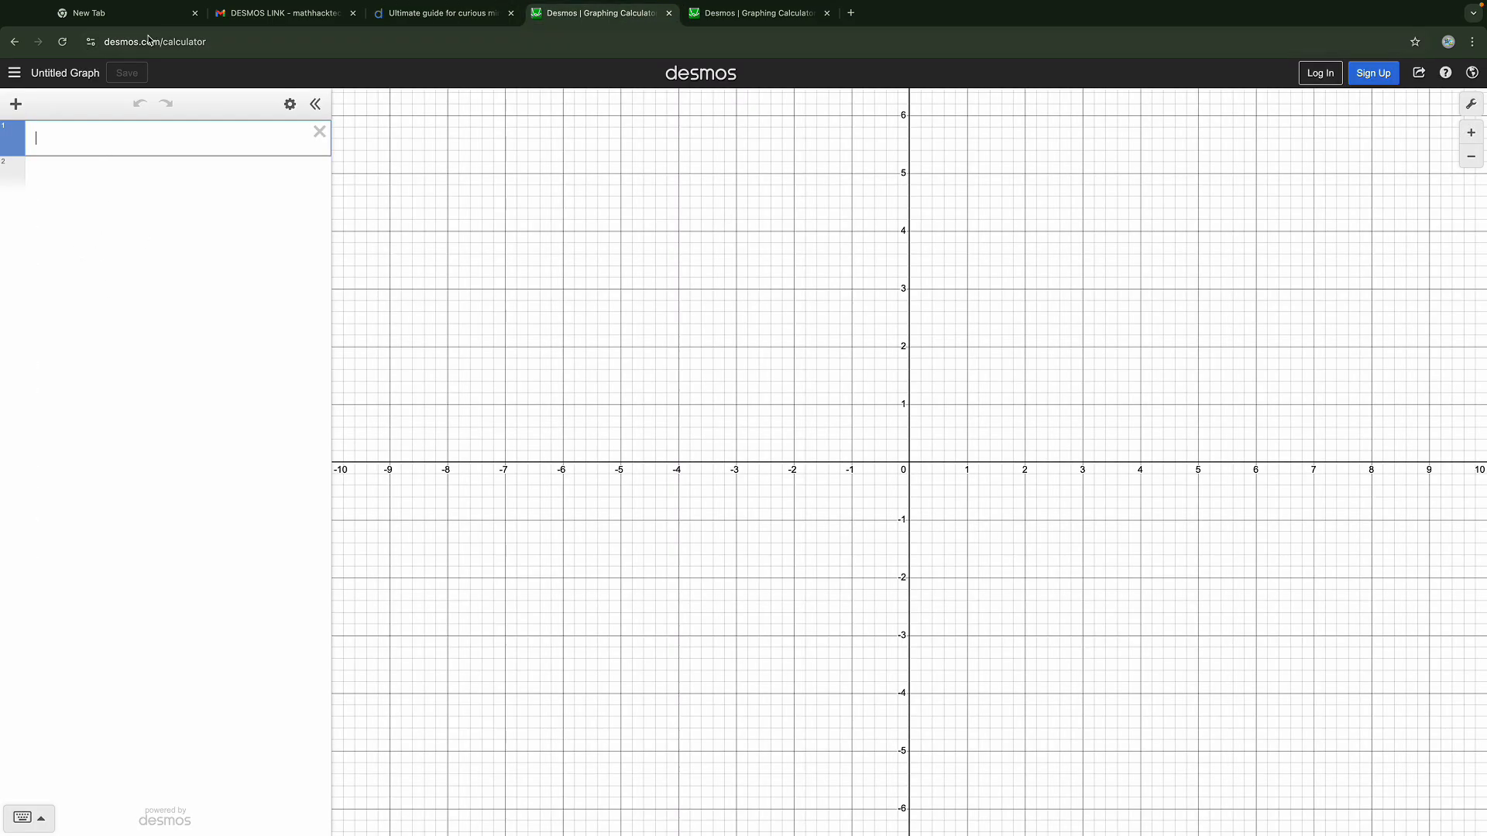
click(404, 16)
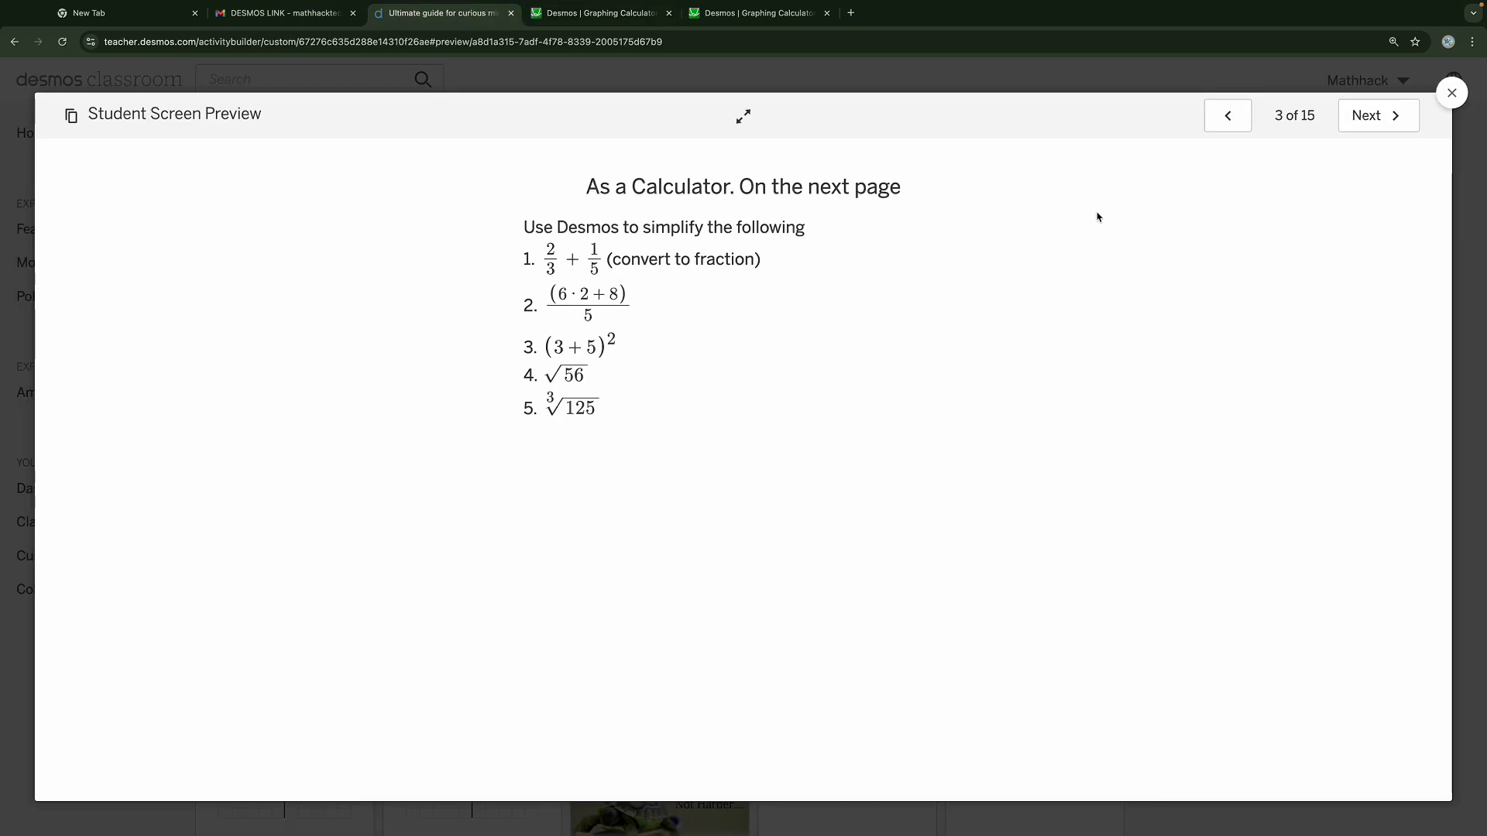
click(1363, 124)
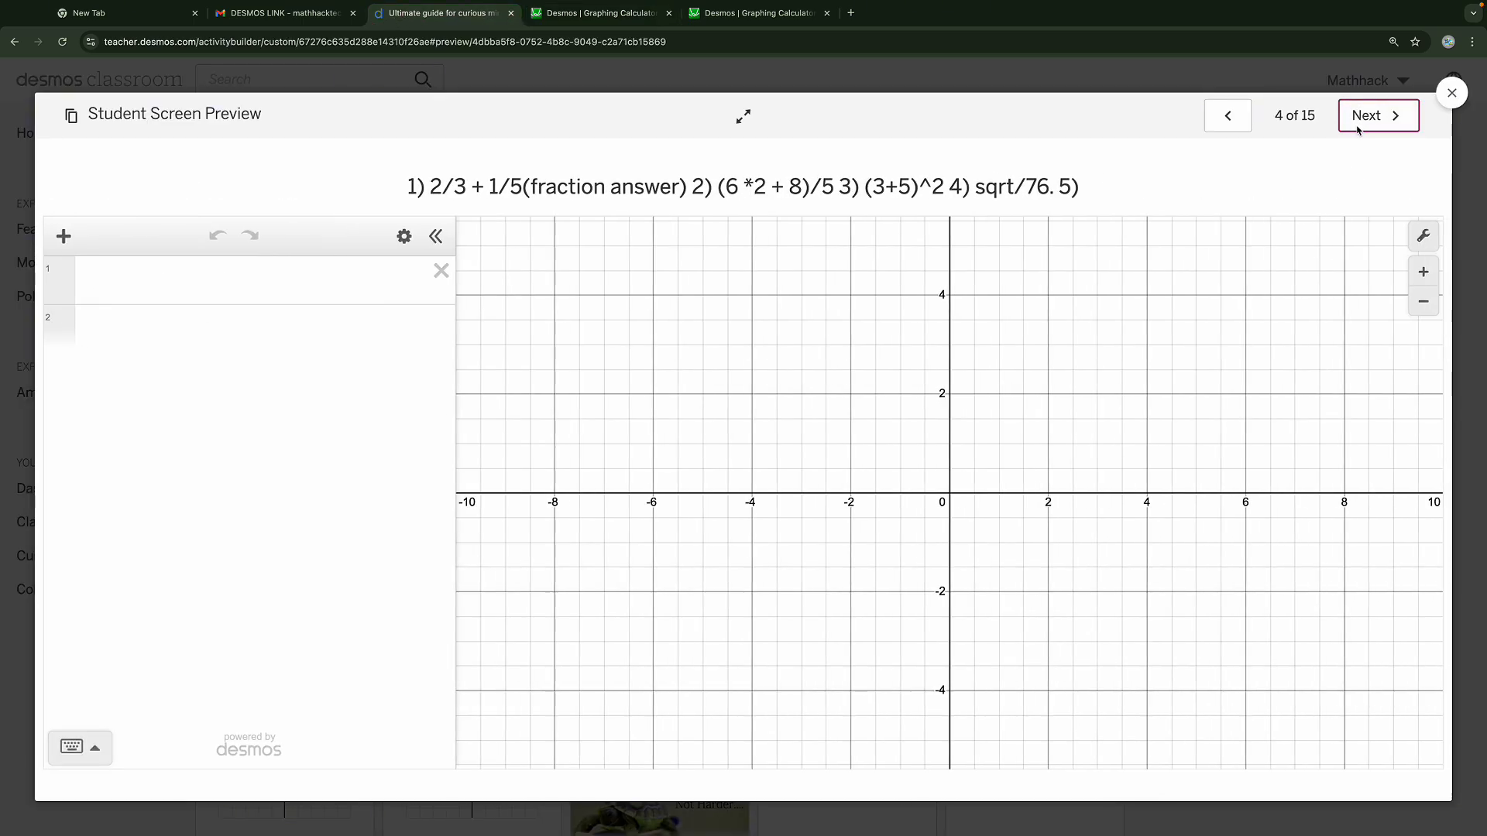
Enter 2/3 + 1/5 as the first expression and convert its result to a fraction
click(208, 290)
text(2/3)
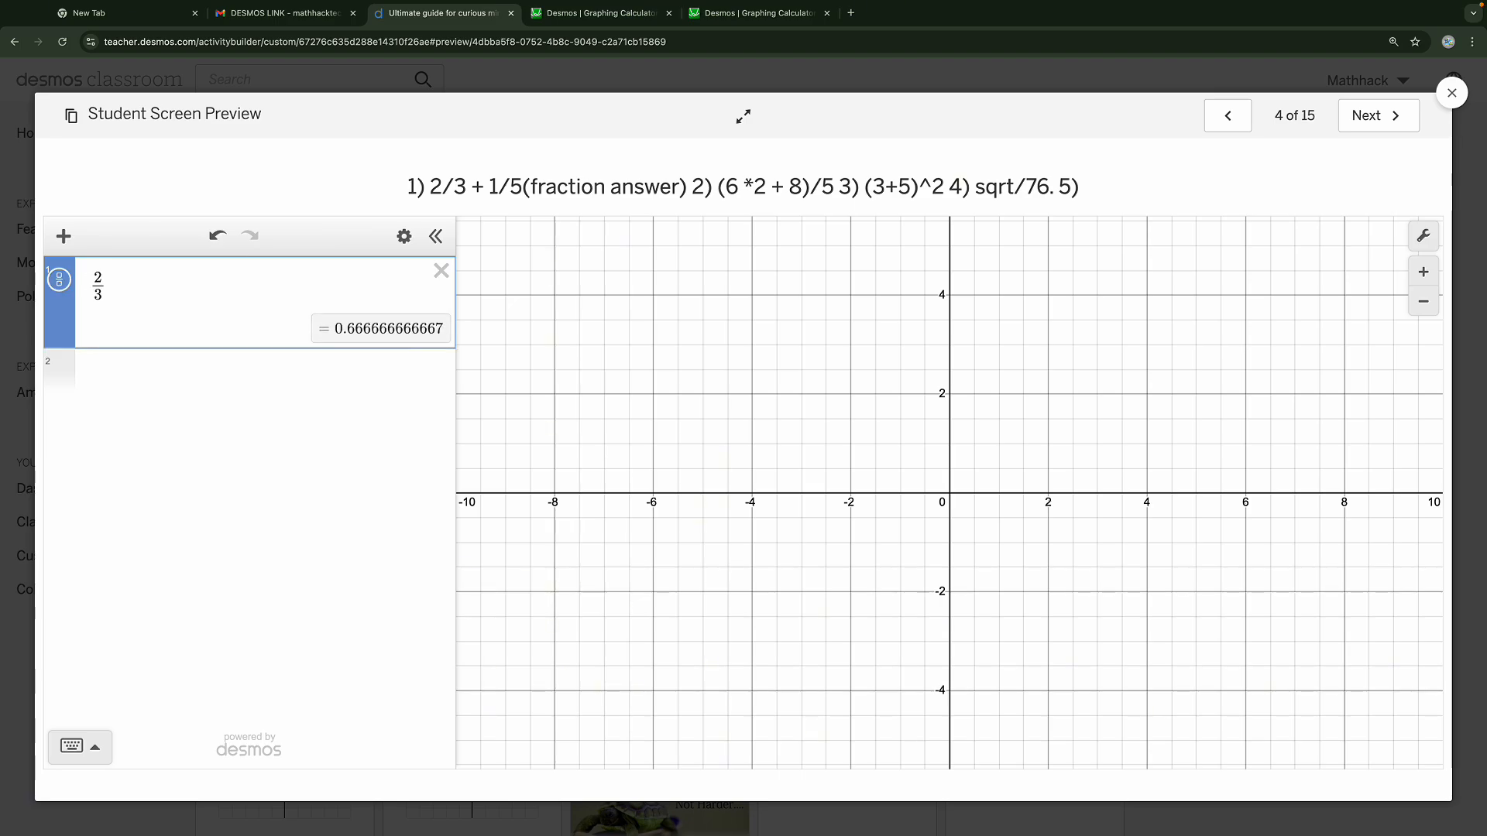
text( + )
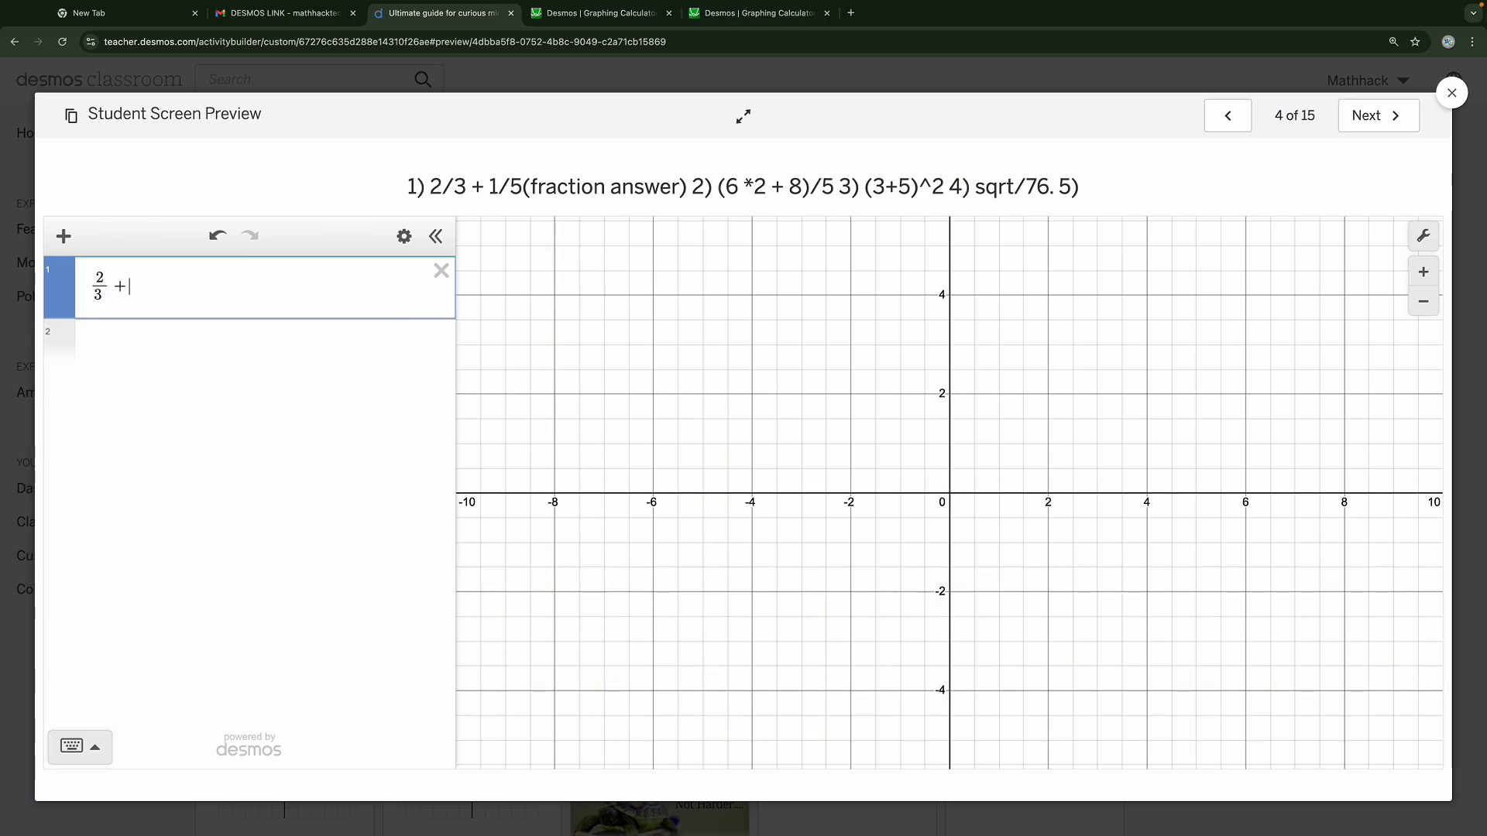
text(1/5)
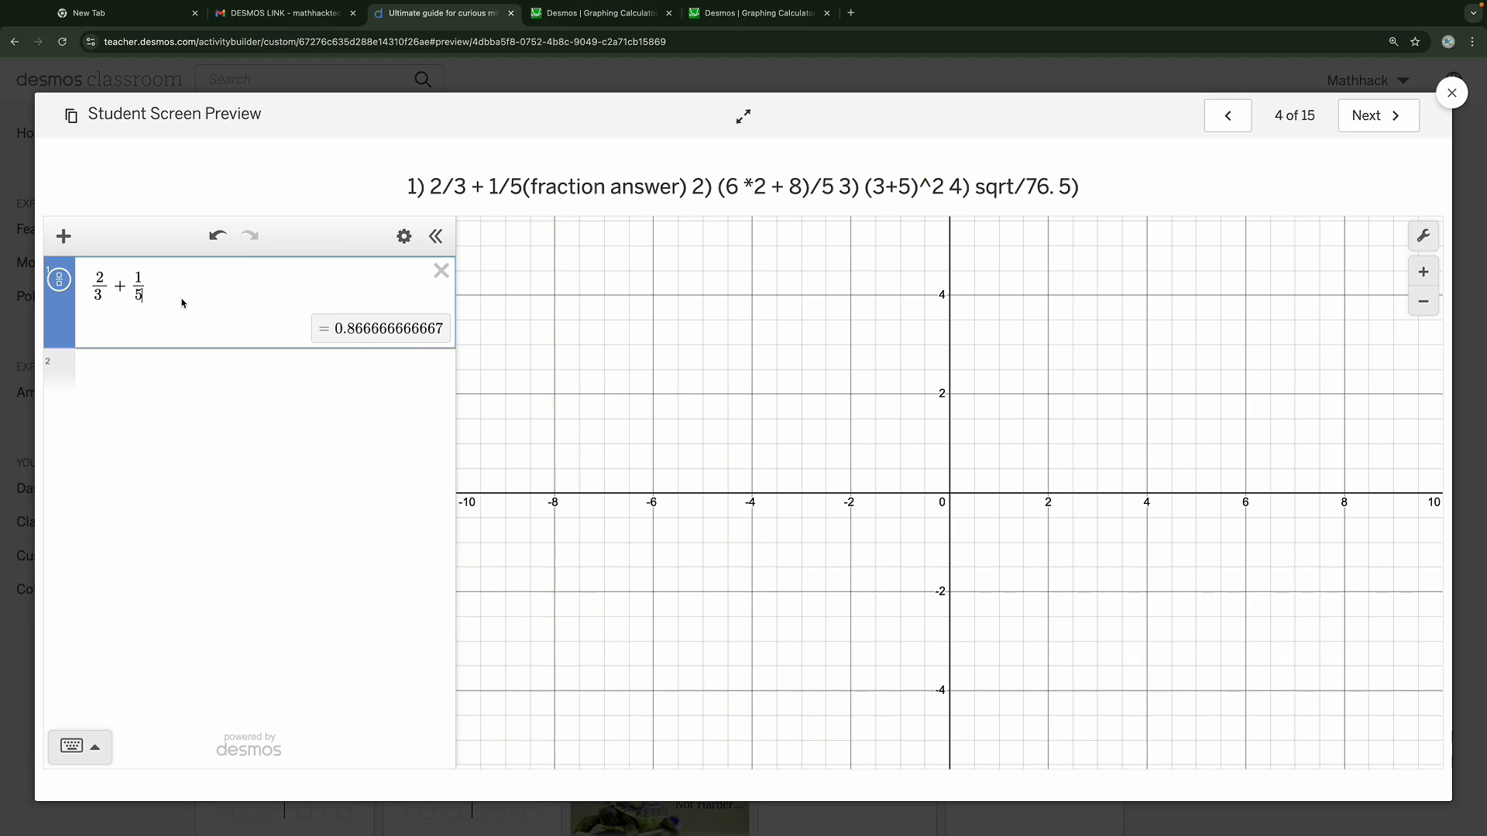
click(59, 280)
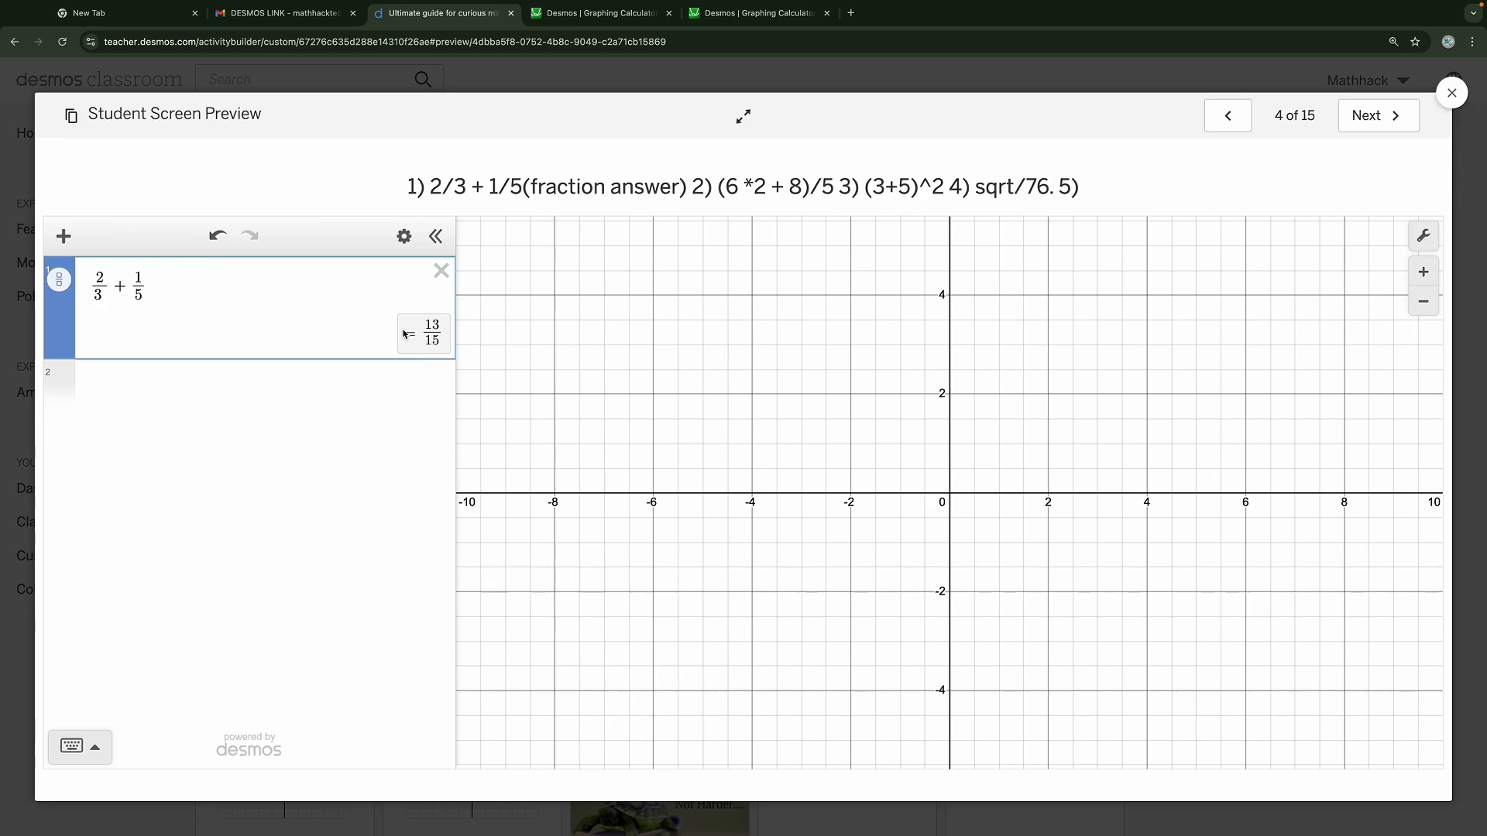
Enter the expression (6·2+8)/5 on line 2
click(301, 379)
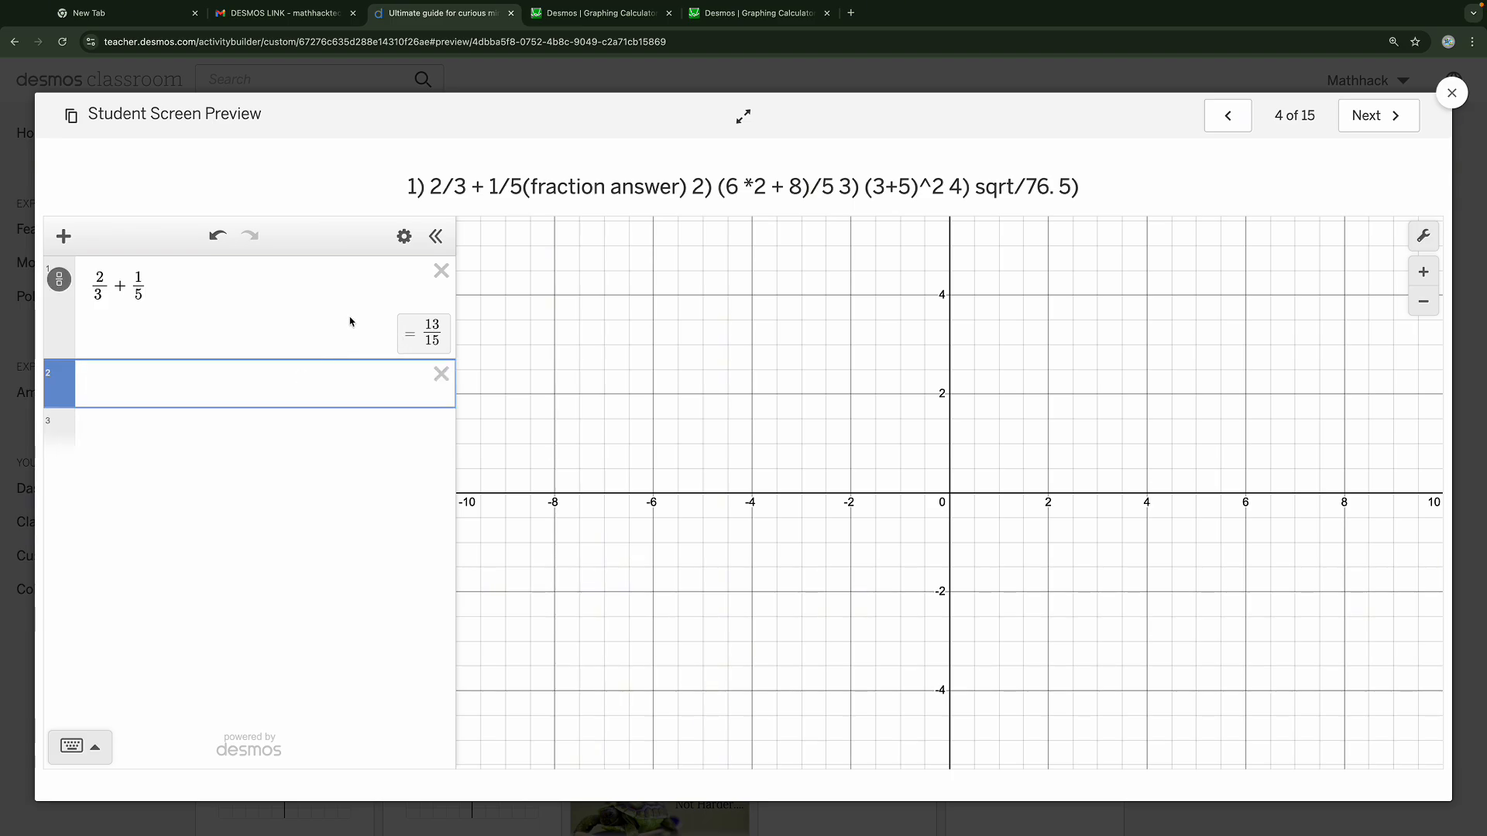
text(6)
key(BackSpace)
text())
key(BackSpace)
text(()
text(6*2)
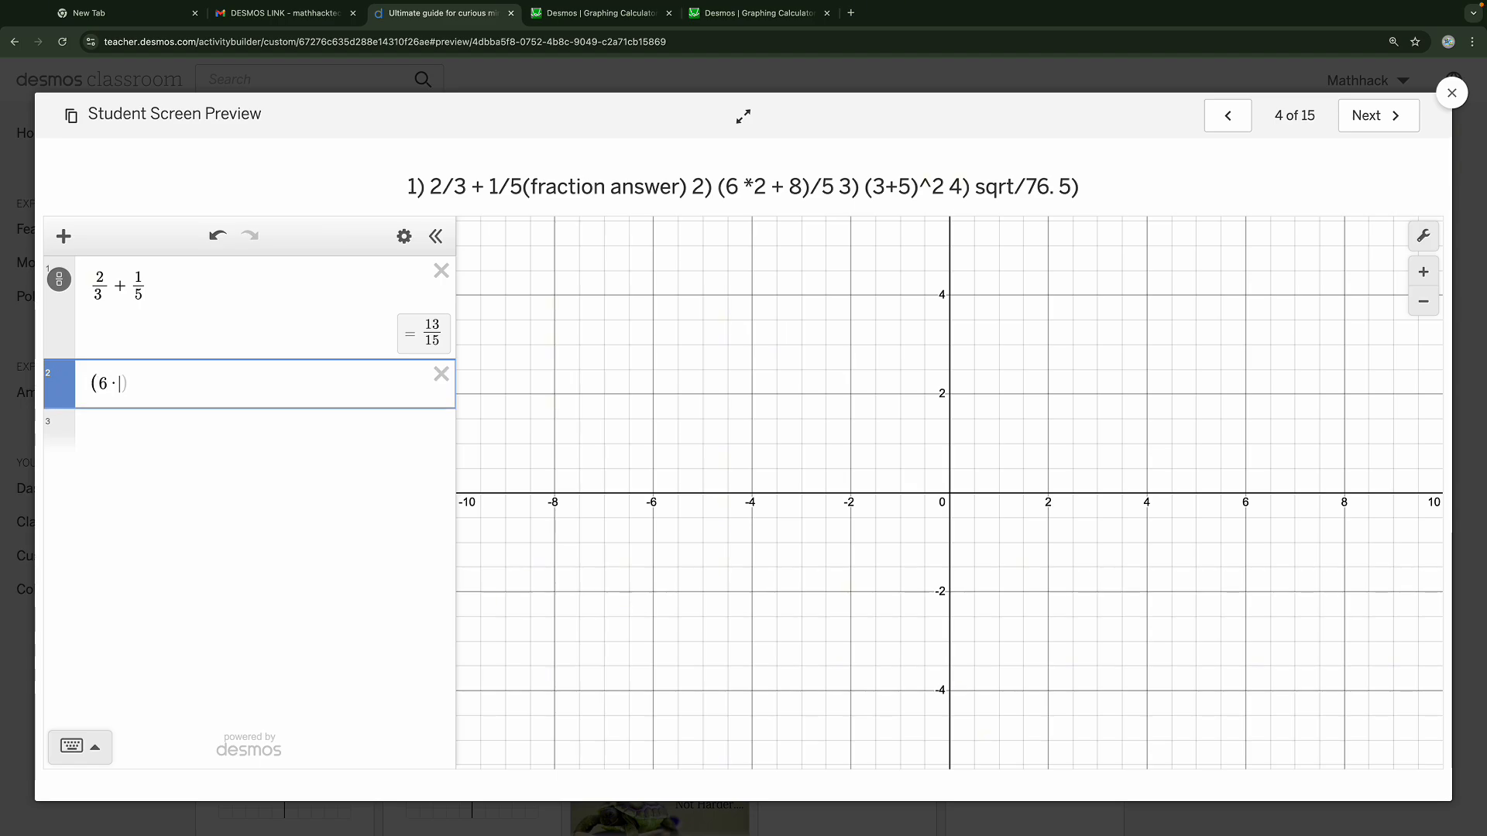
text(+6)
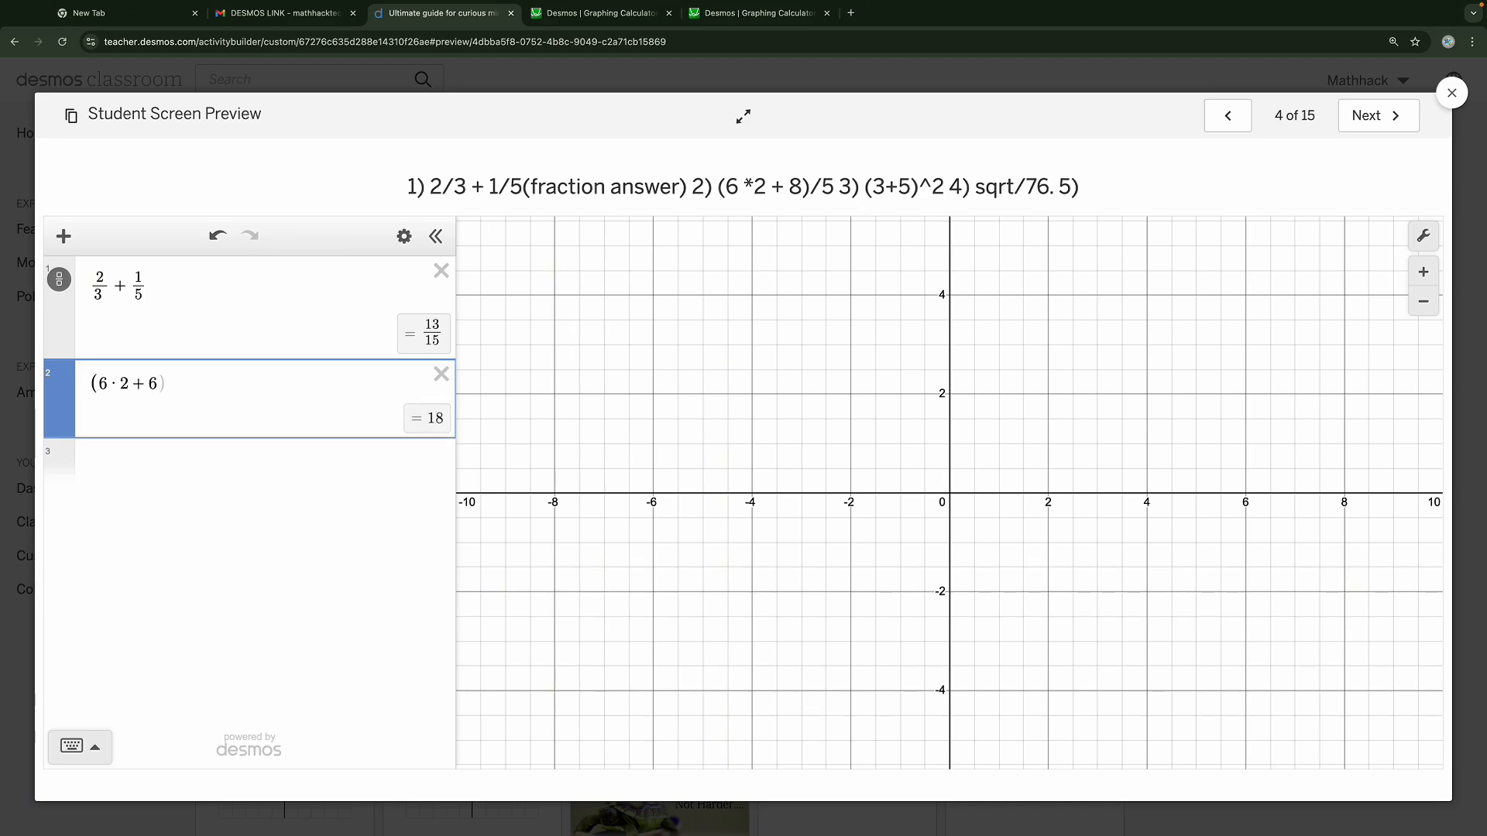
text()/5)
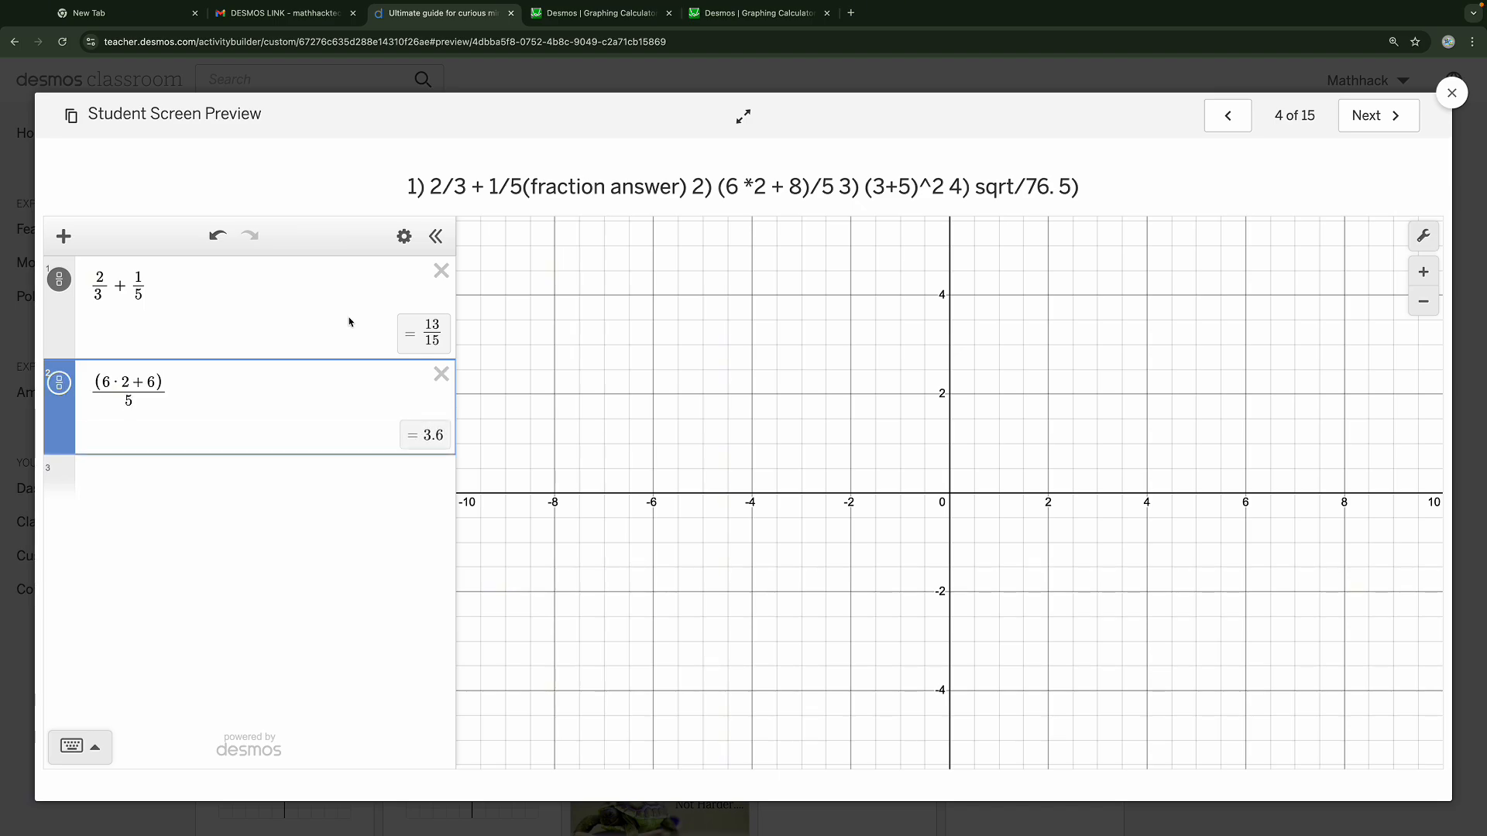
click(155, 385)
key(BackSpace)
text(8)
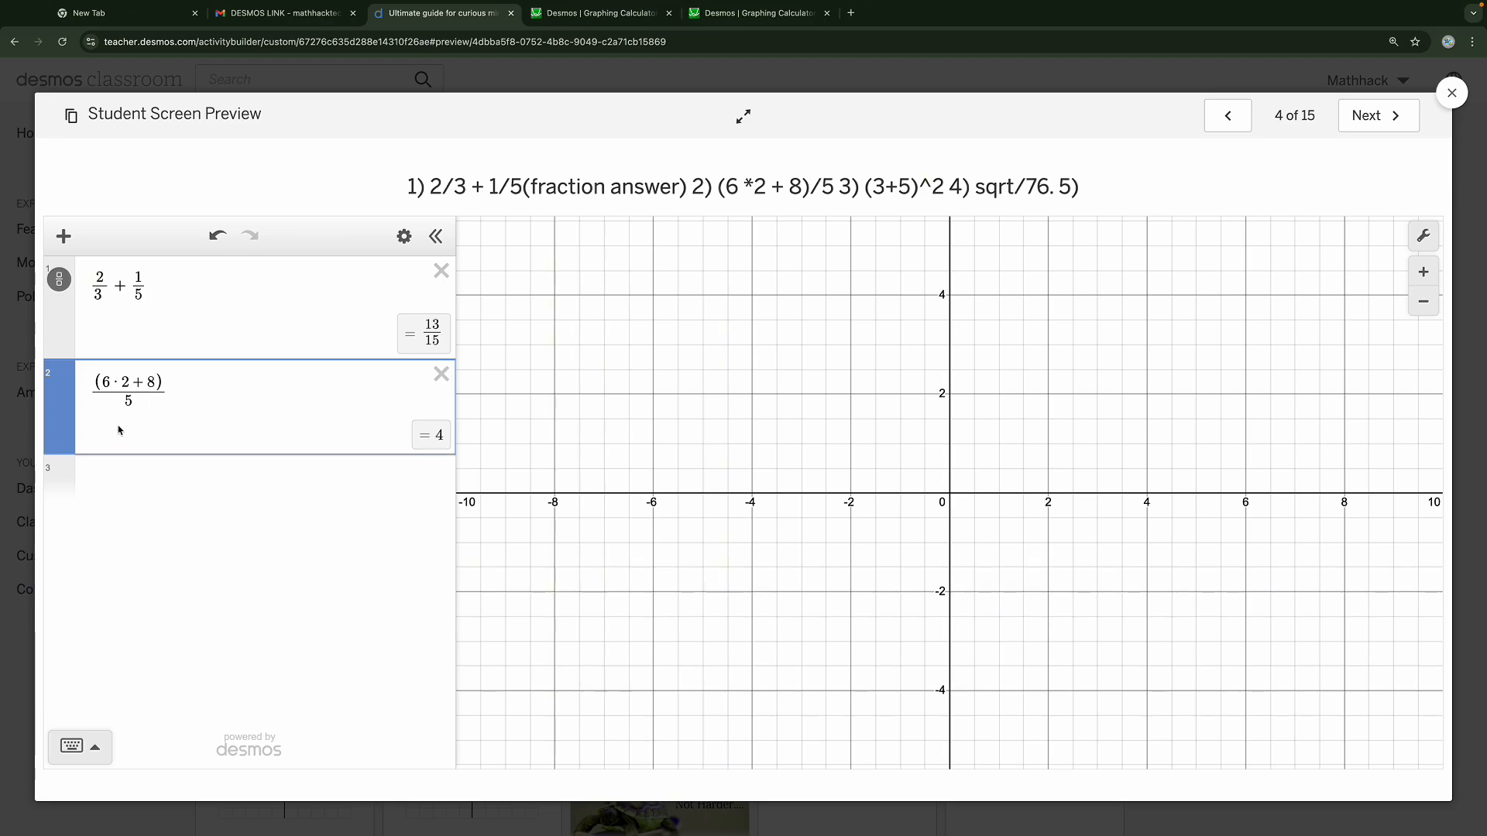
Enter the expression (3+5)^2 on line 3
click(179, 482)
text((3+)
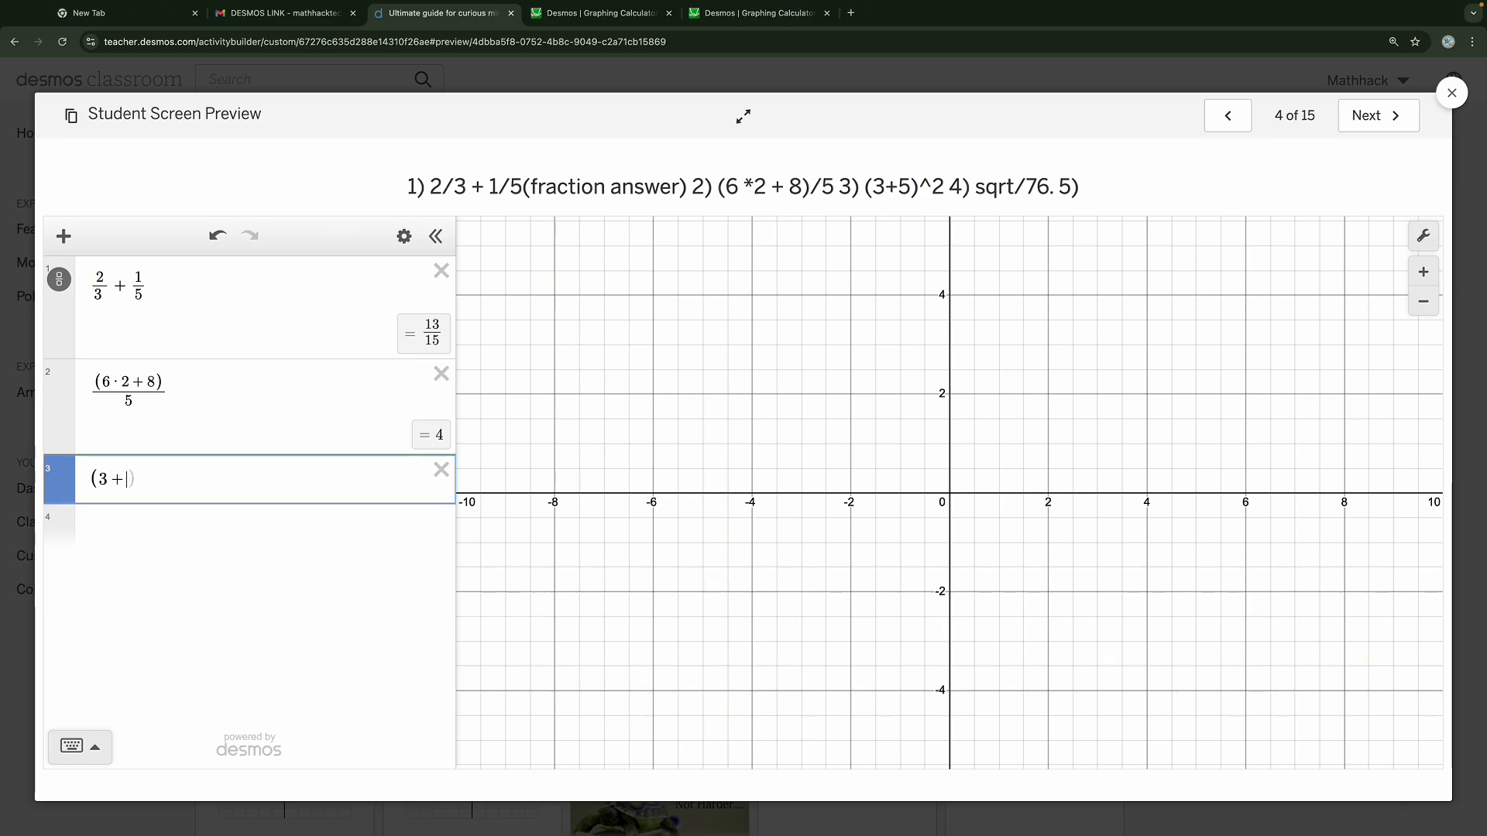
text(5)^2)
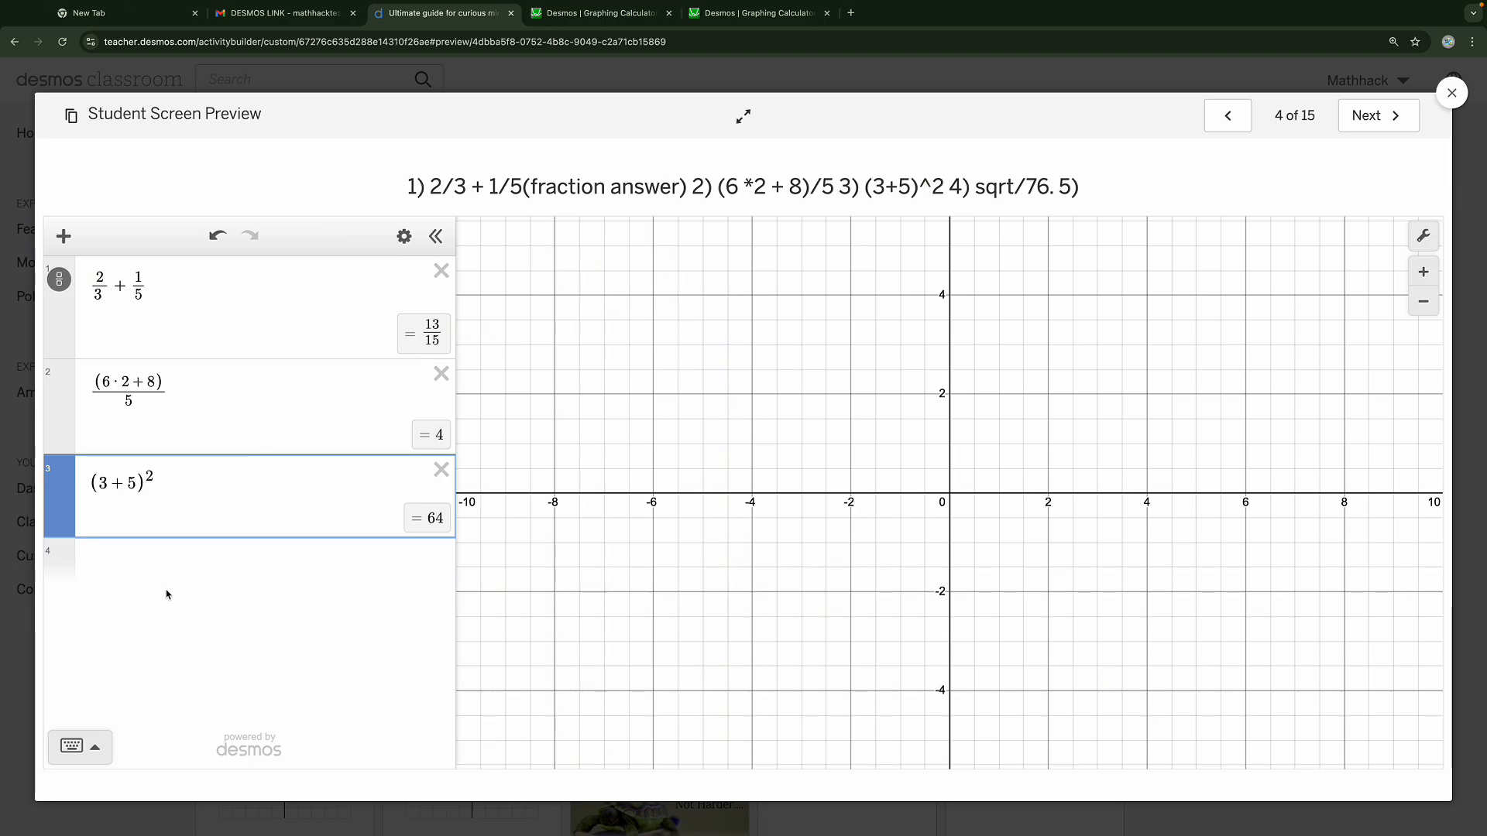
Enter the square root of 76 on line 4, using the on-screen keypad's root symbol
click(186, 550)
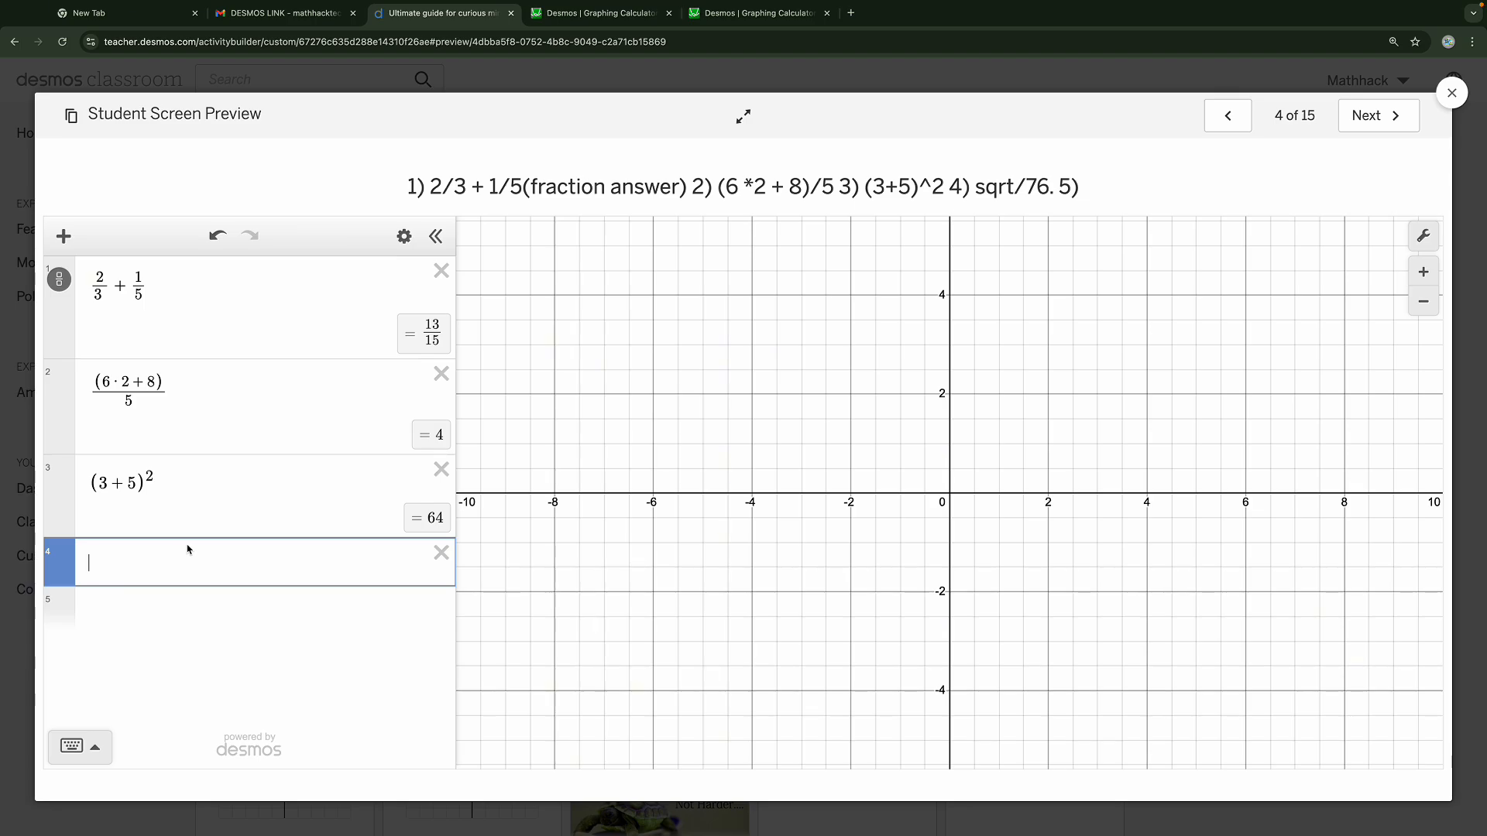
click(92, 748)
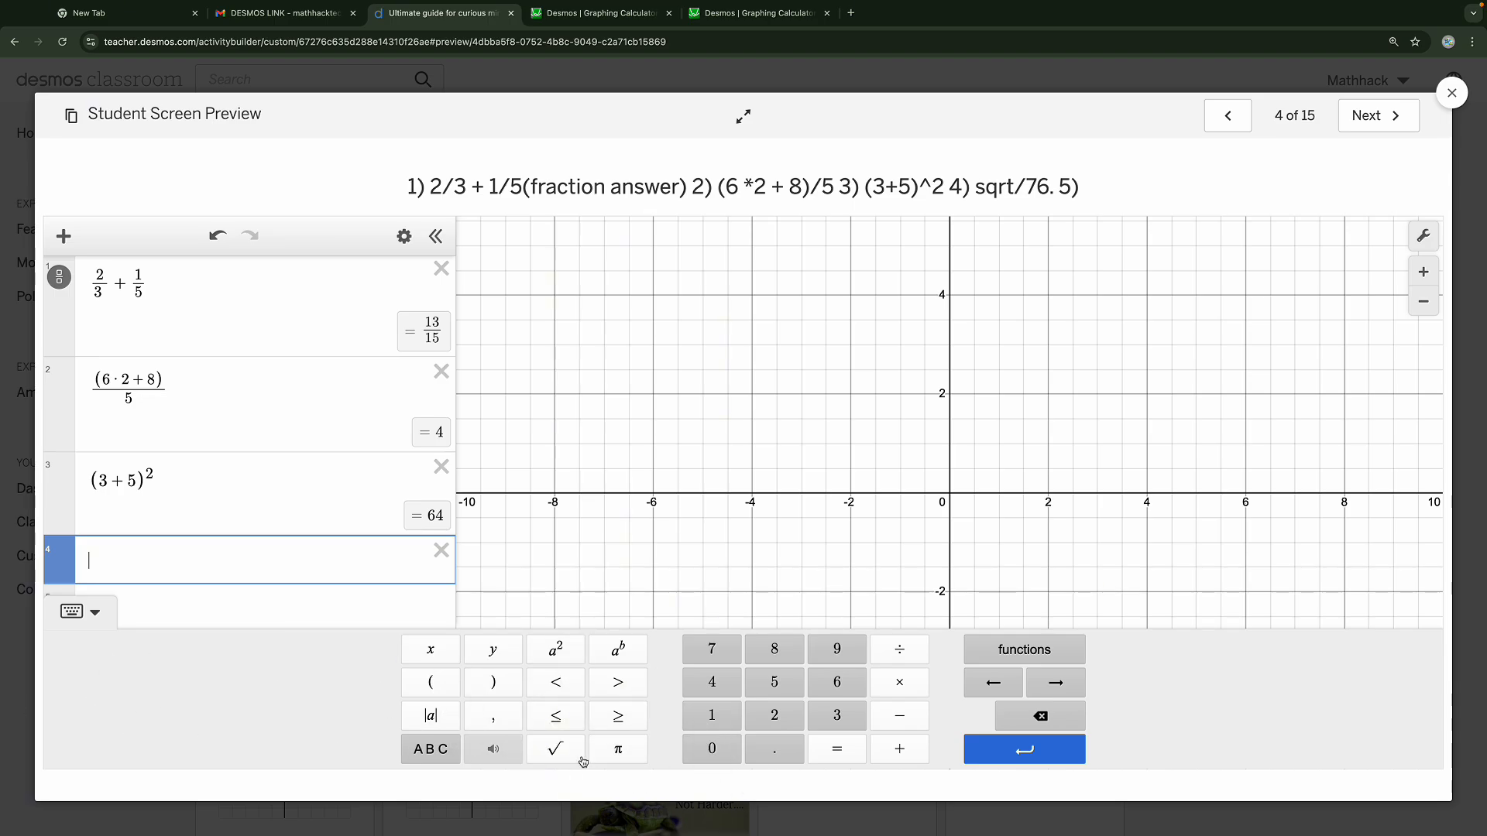
click(555, 748)
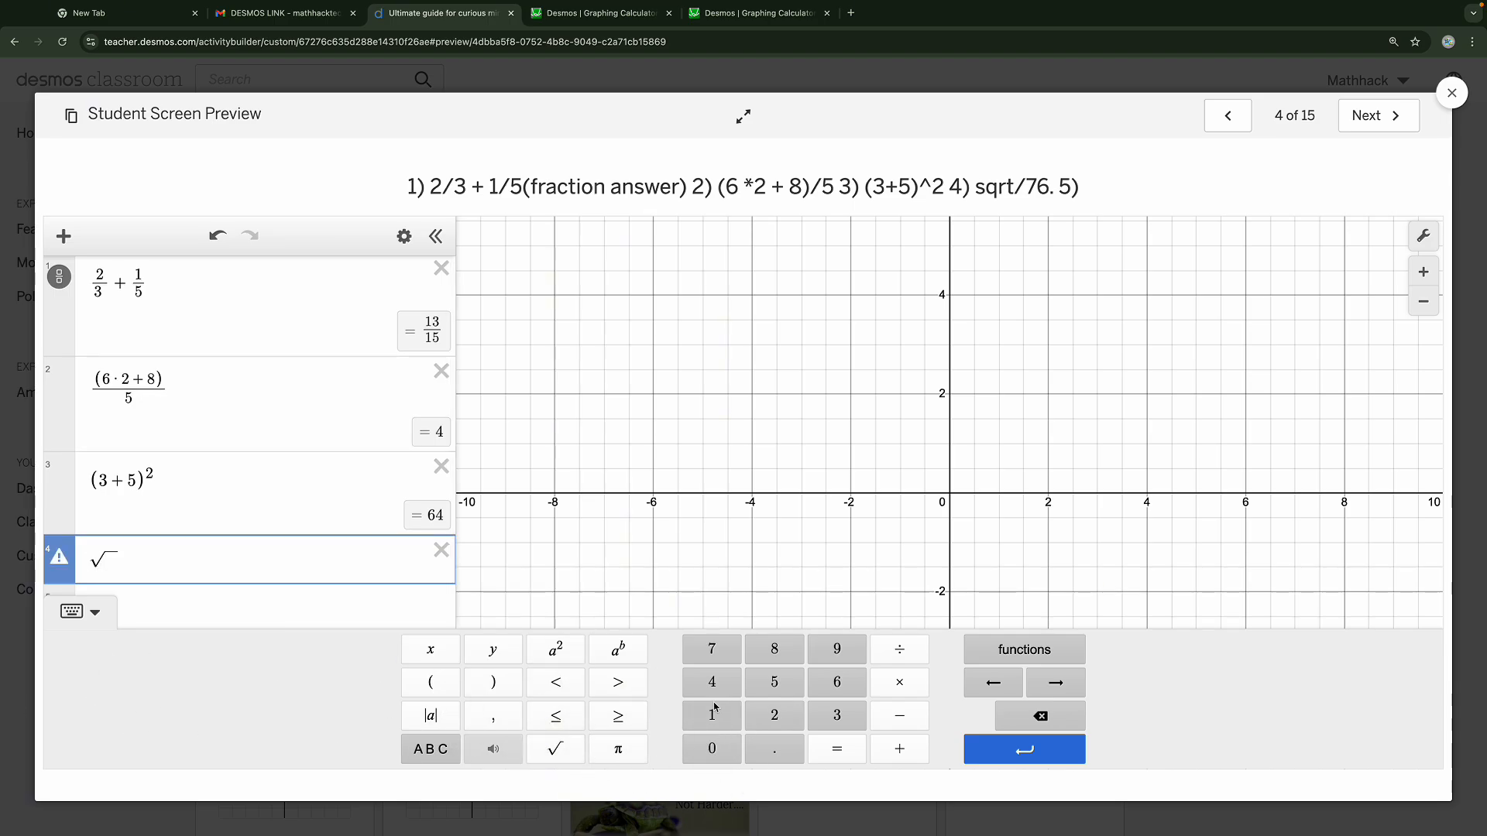
text(76)
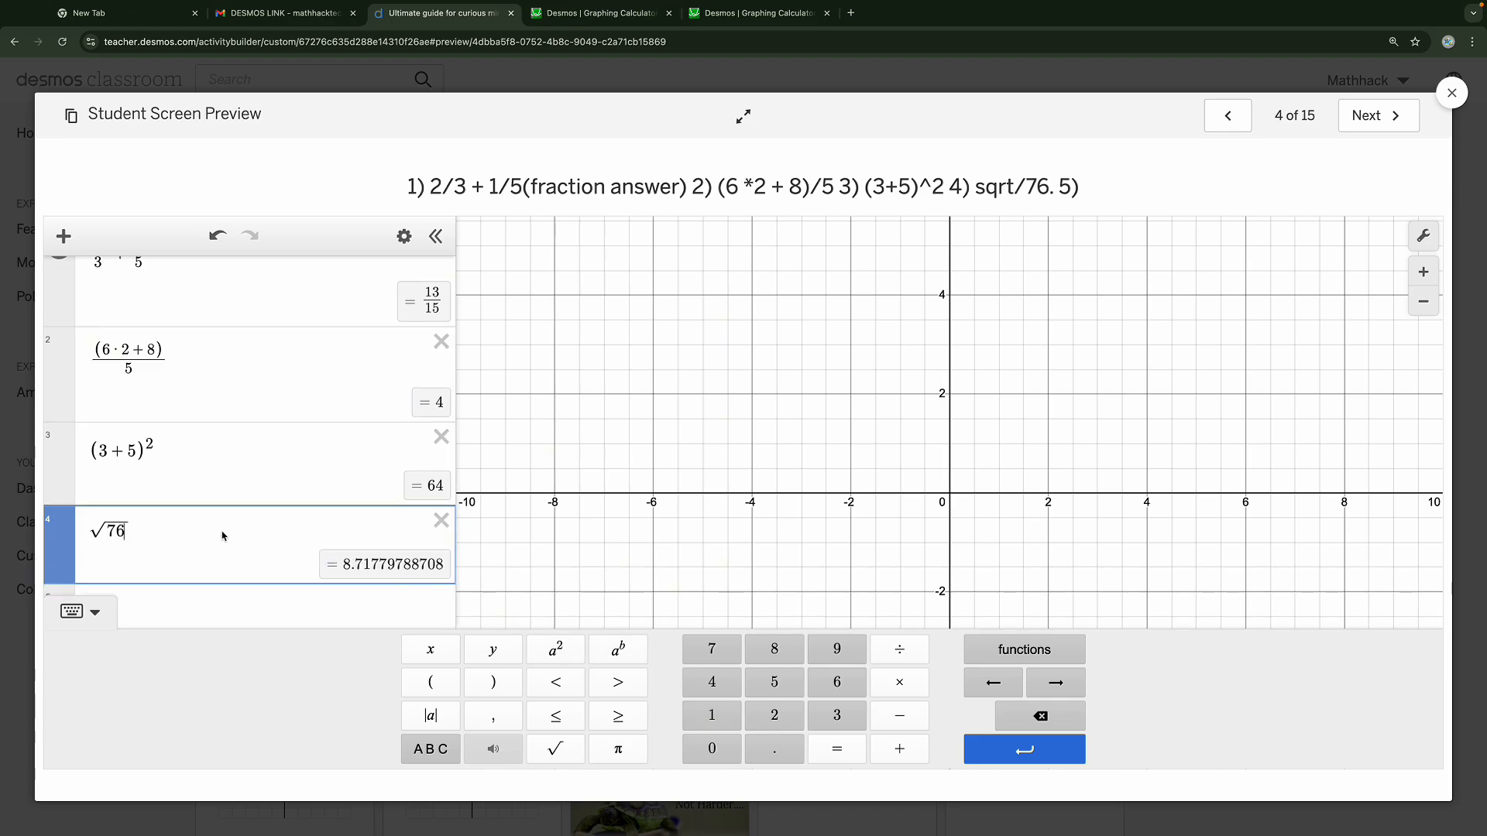
Enter the square root of 76 again on line 5, using the text command sqrt for the root symbol
click(222, 596)
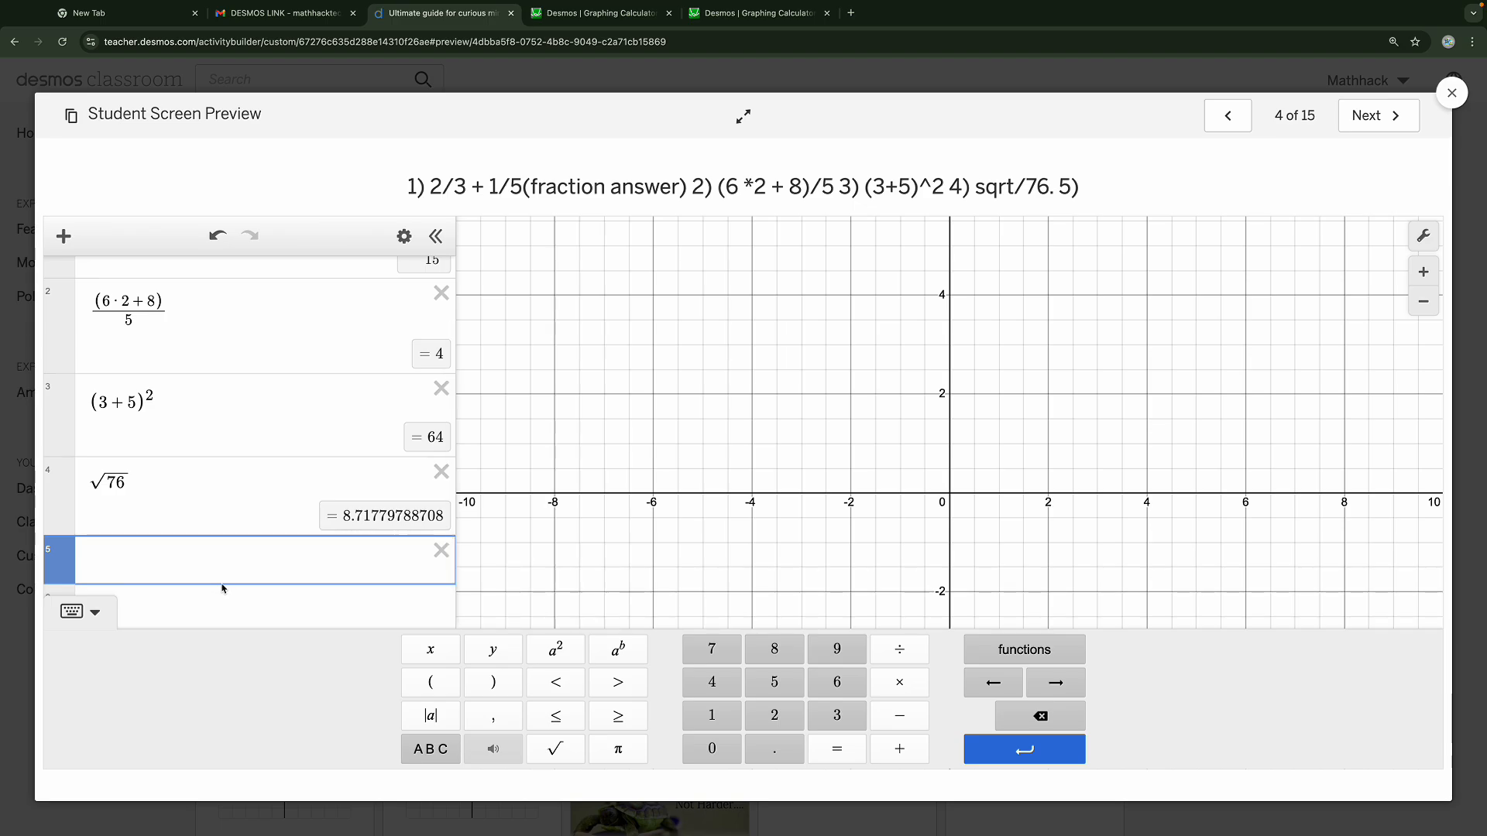
text(sqrt)
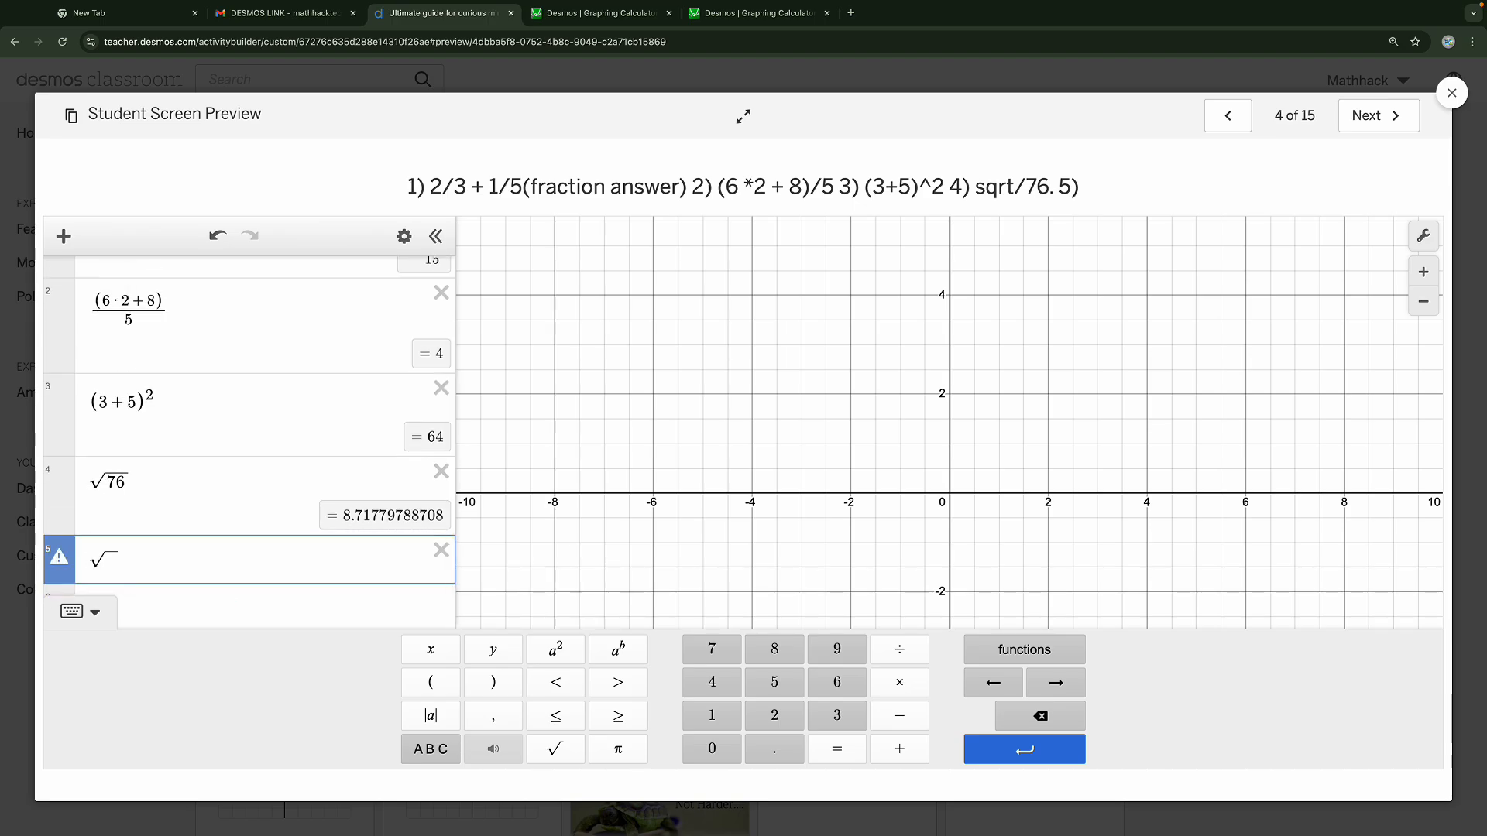
text(76)
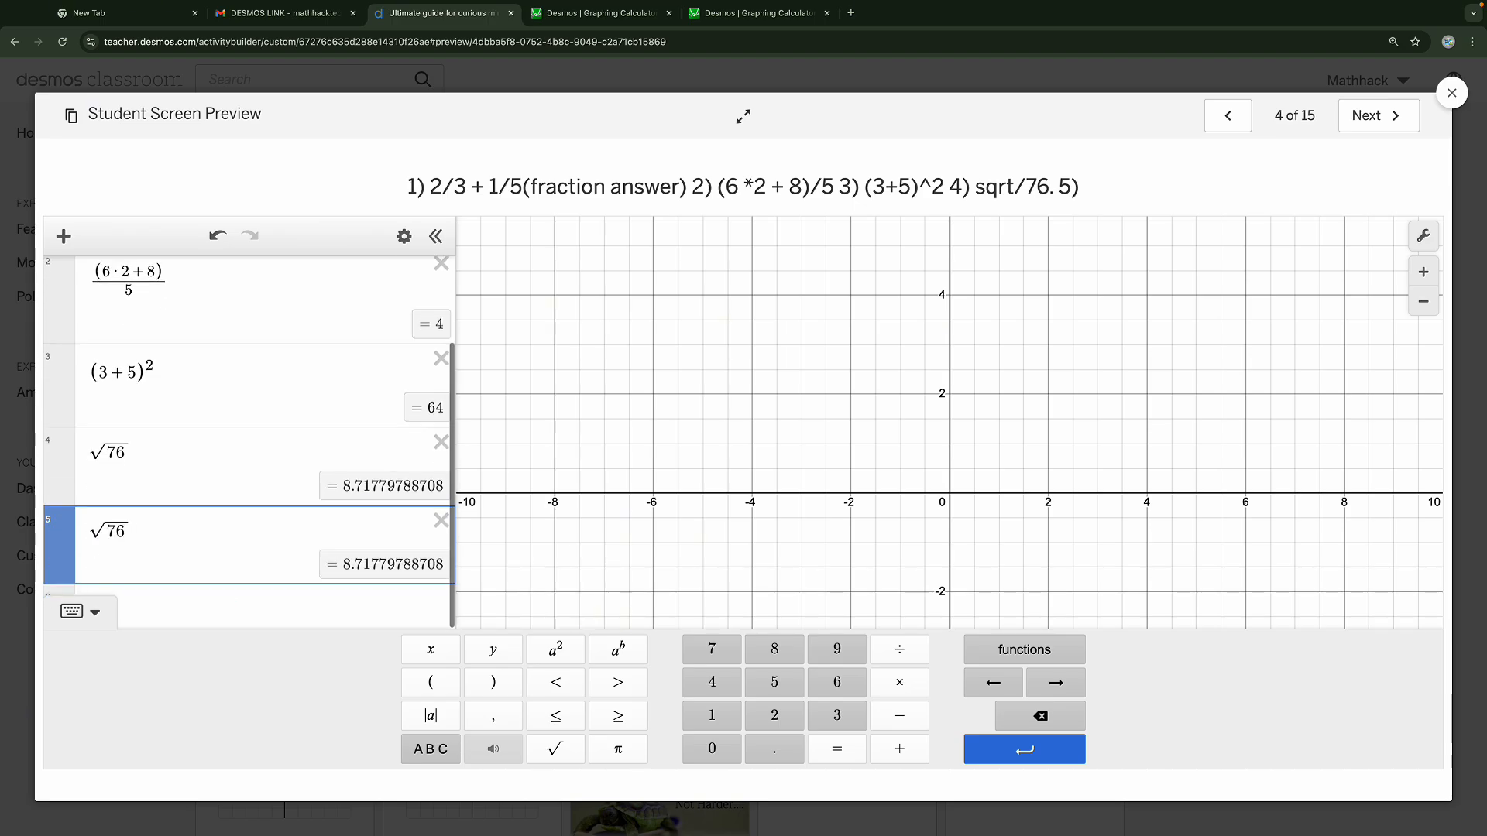
Enter the cube root of 125 on line 6, using the nth-root function from the number theory functions
click(214, 609)
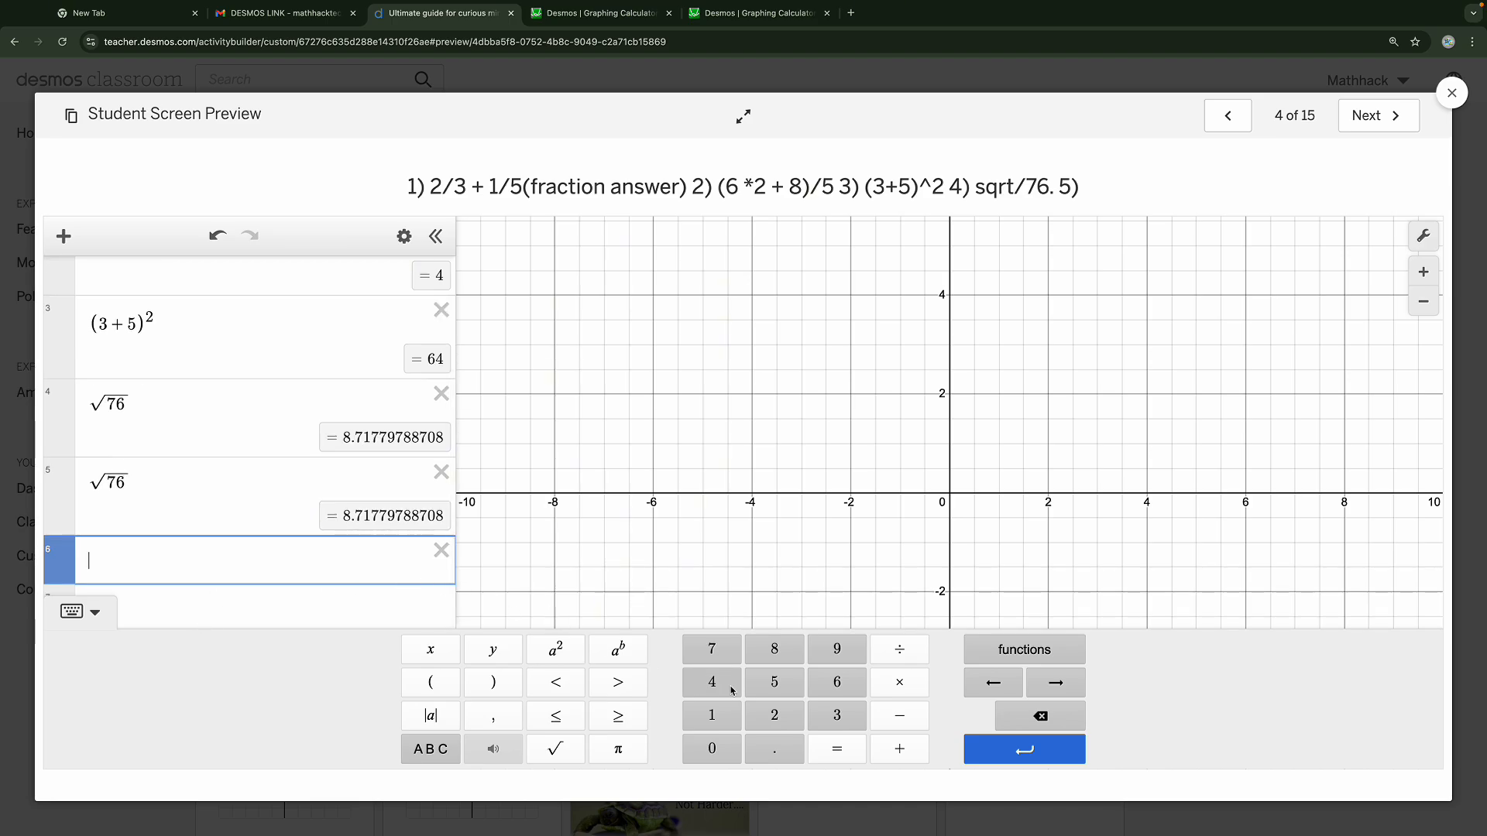
click(1024, 653)
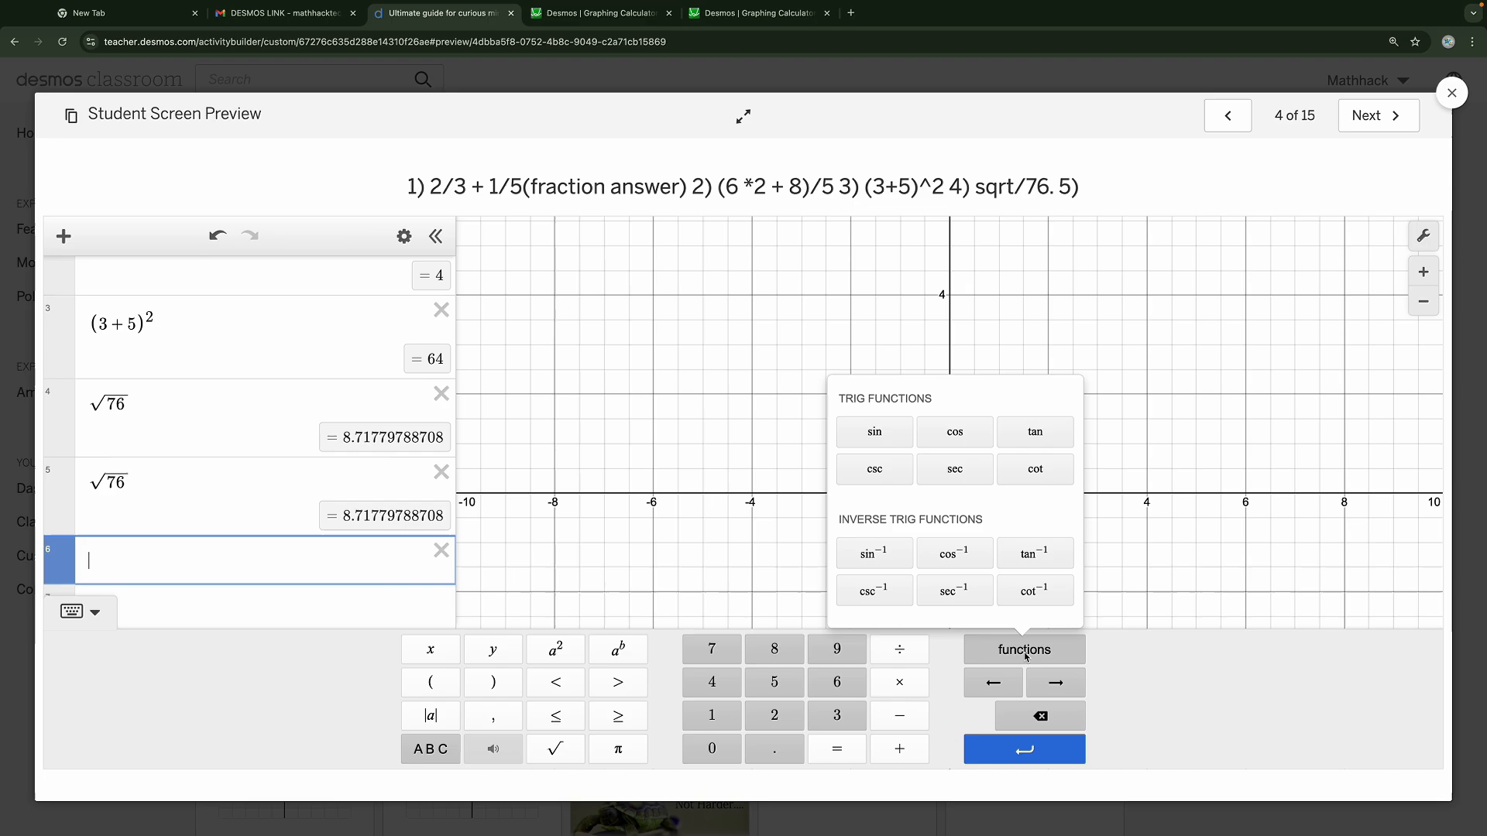
scroll(1015, 577, down, 10)
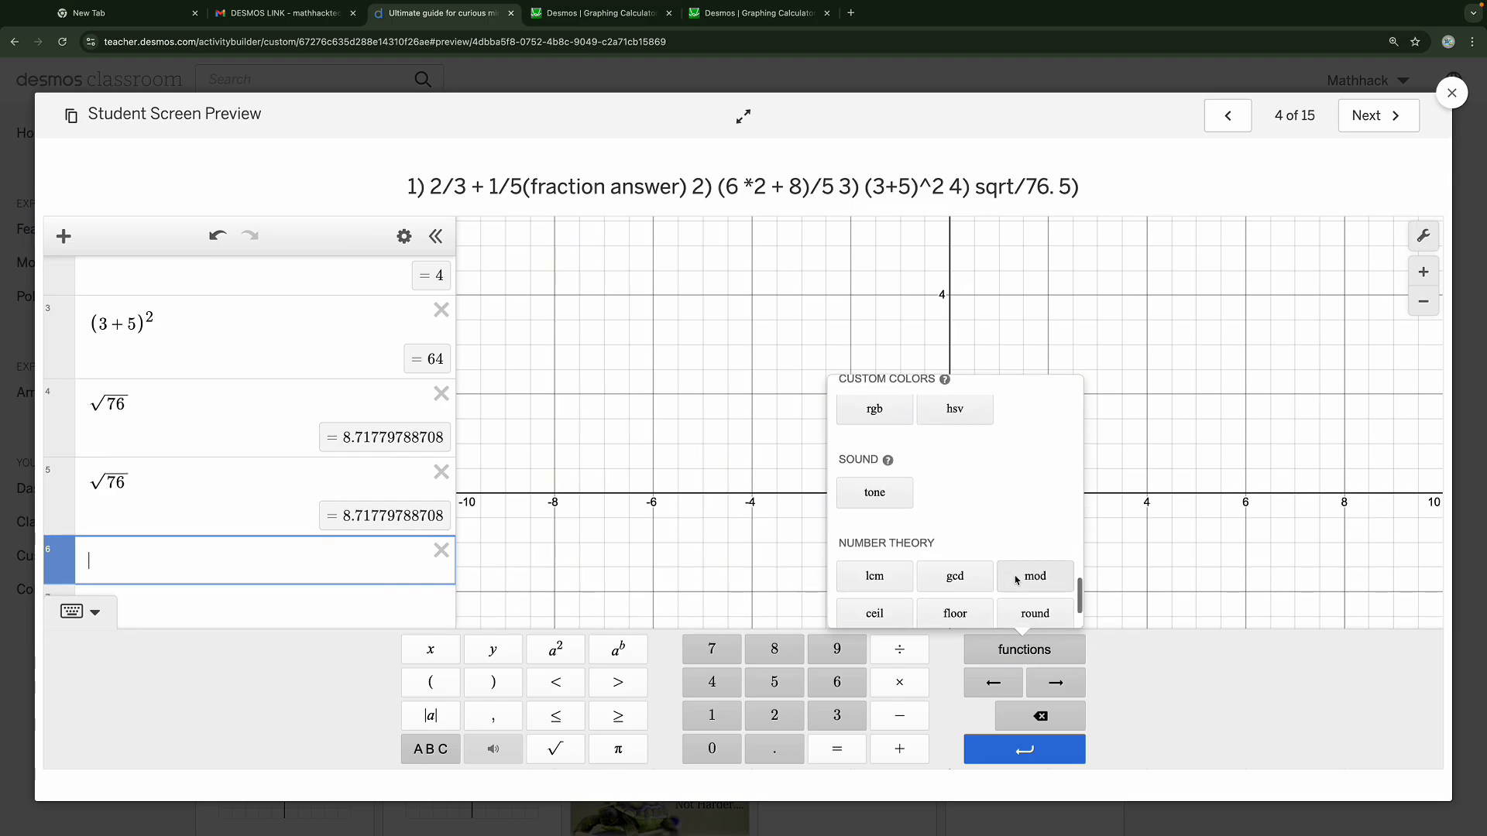
scroll(1017, 580, down, 2)
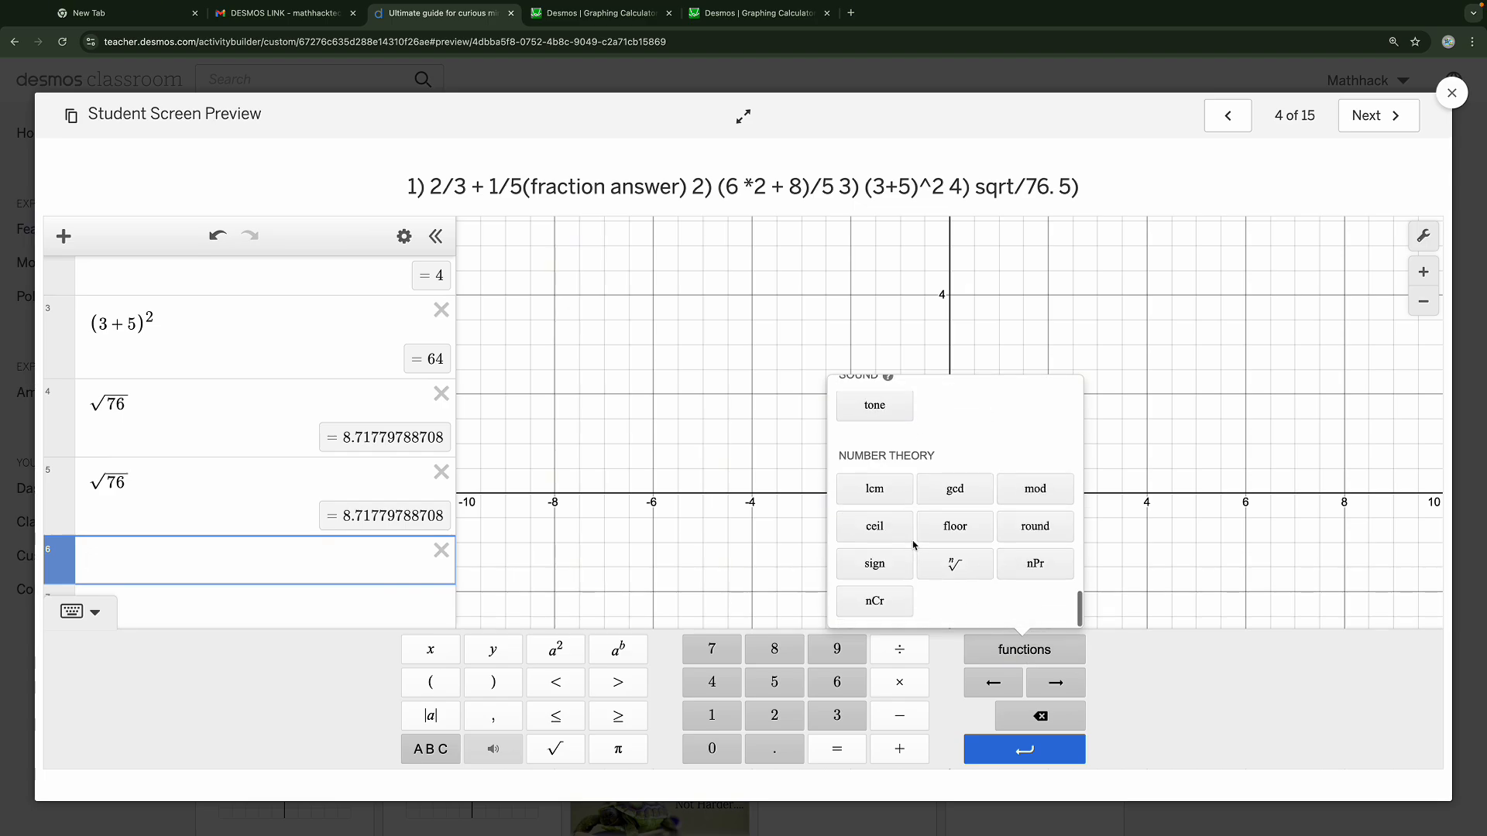
click(944, 574)
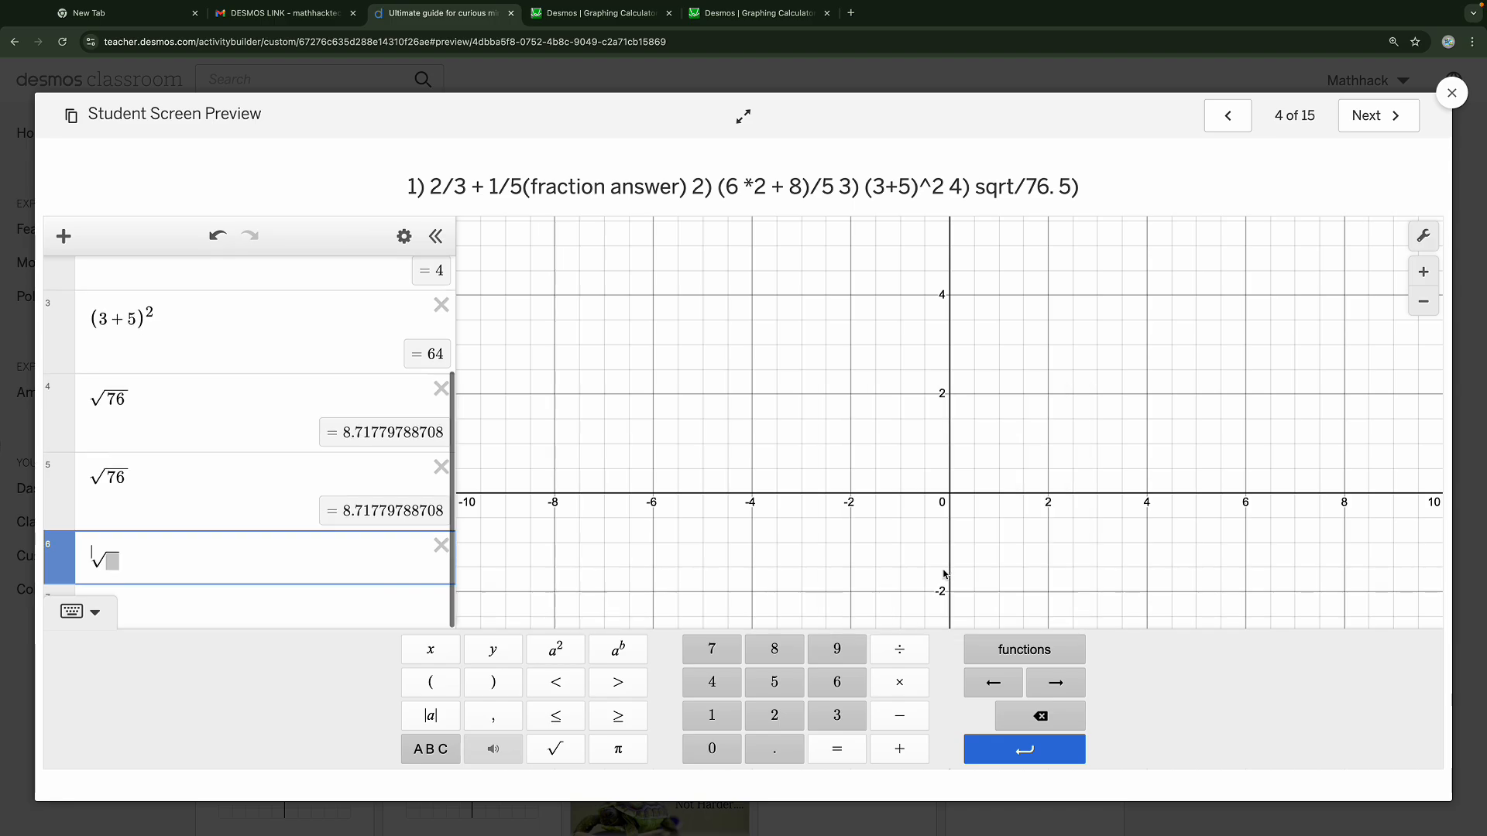
text(3)
key(Right)
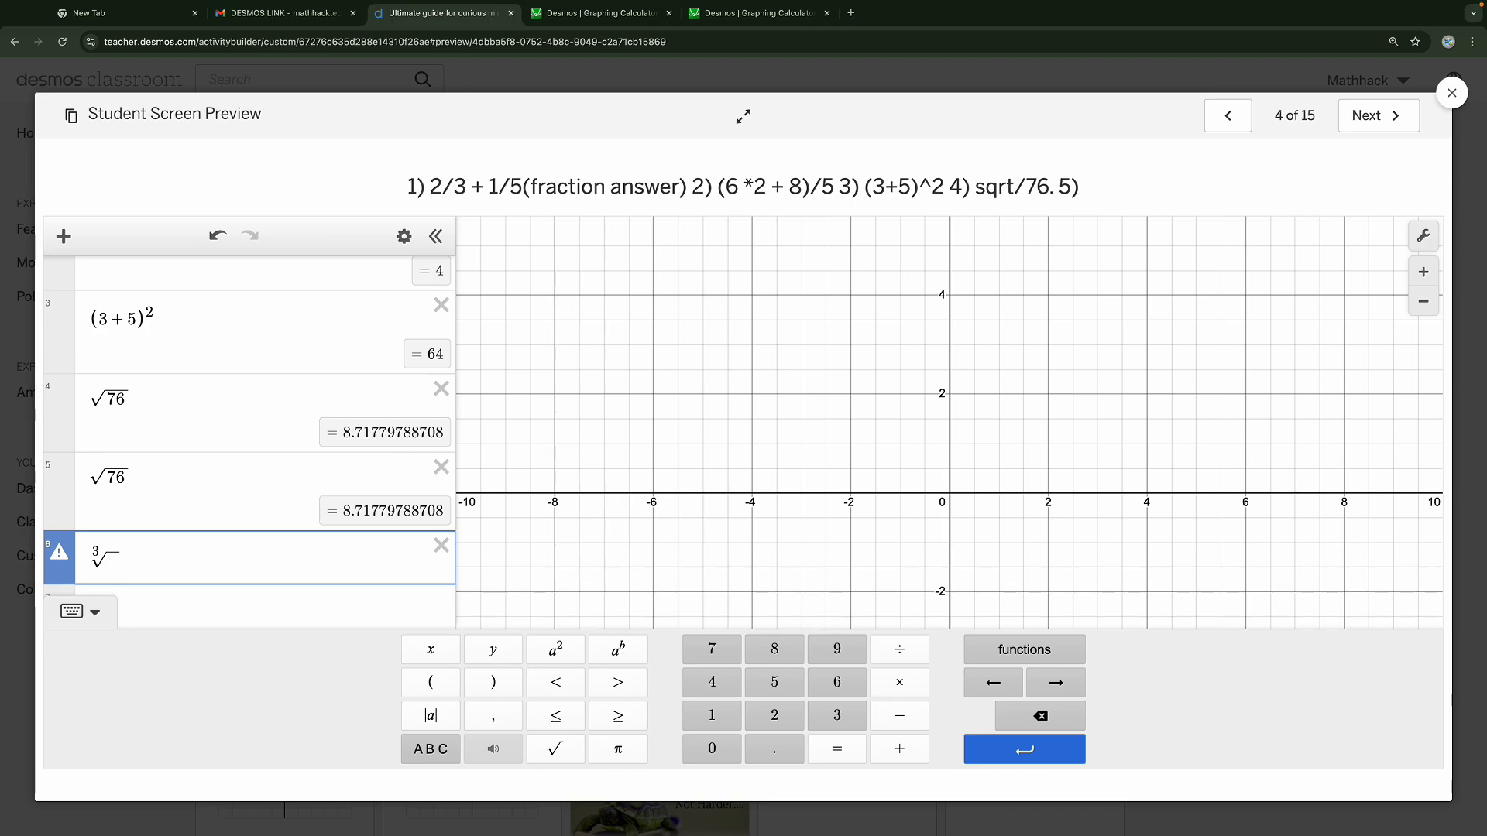
text(135)
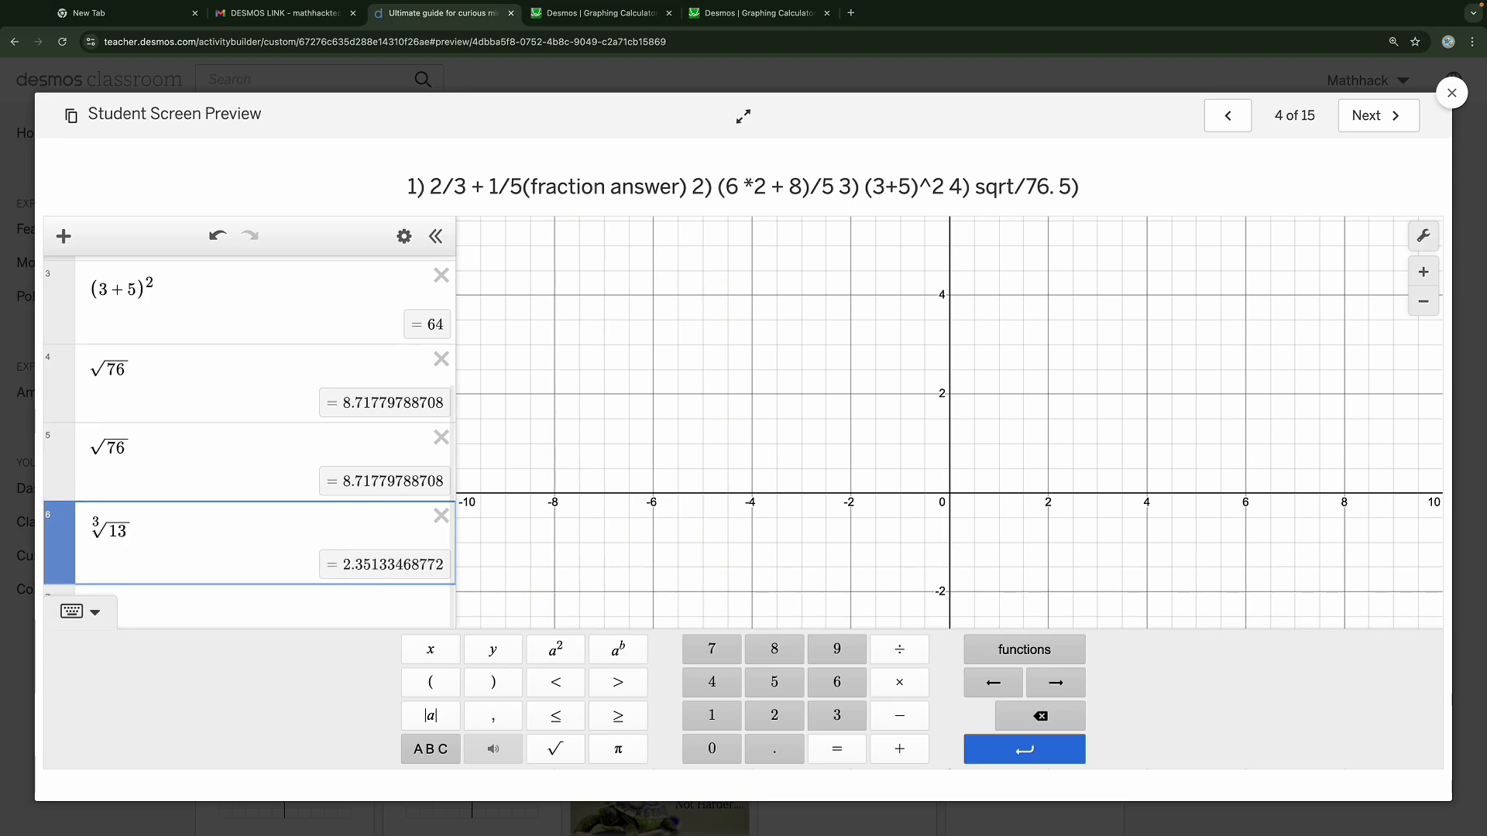
key(BackSpace)
key(BackSpace)
text(2)
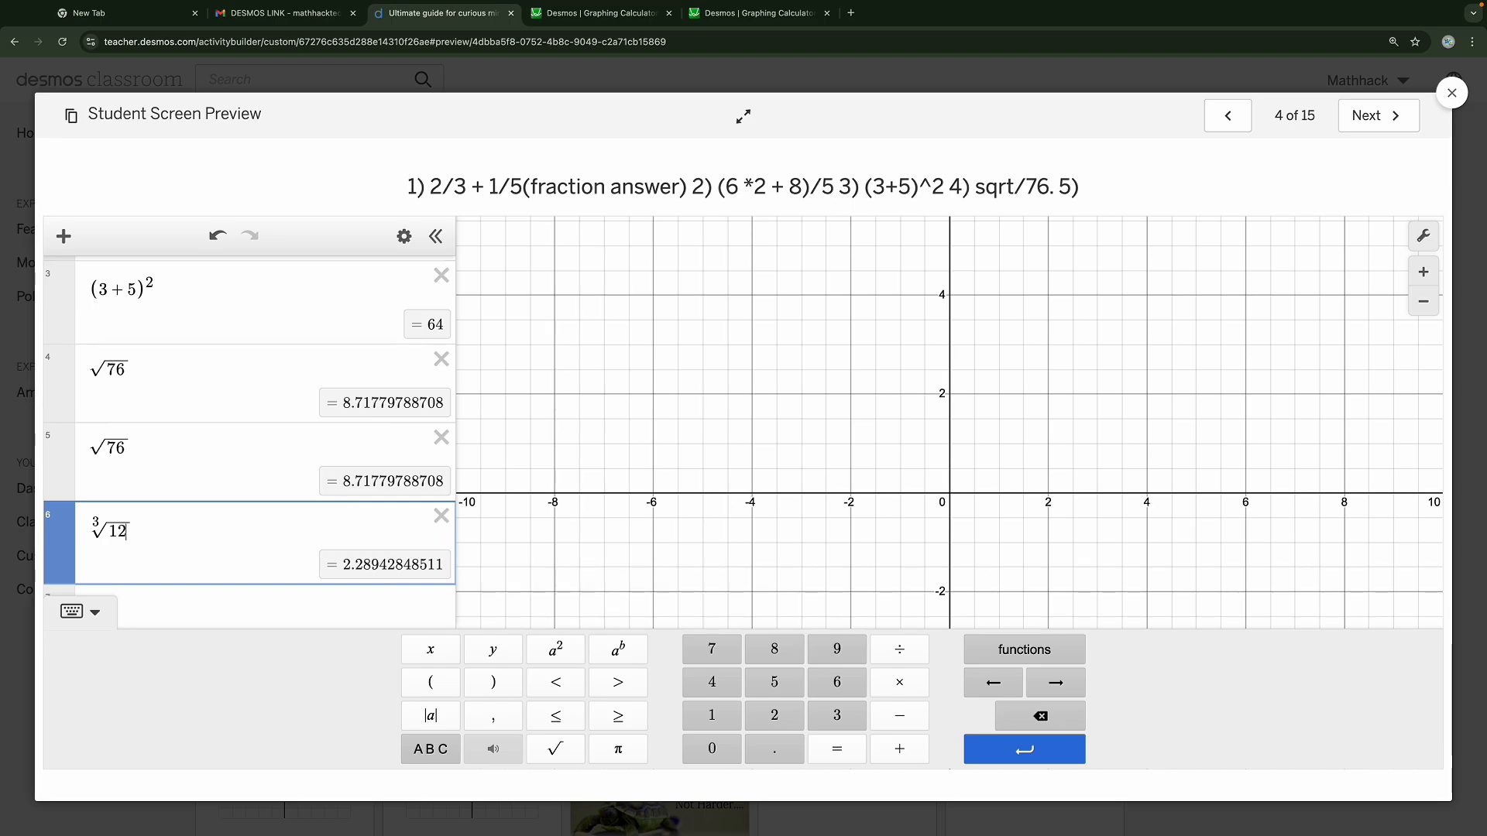
text(5)
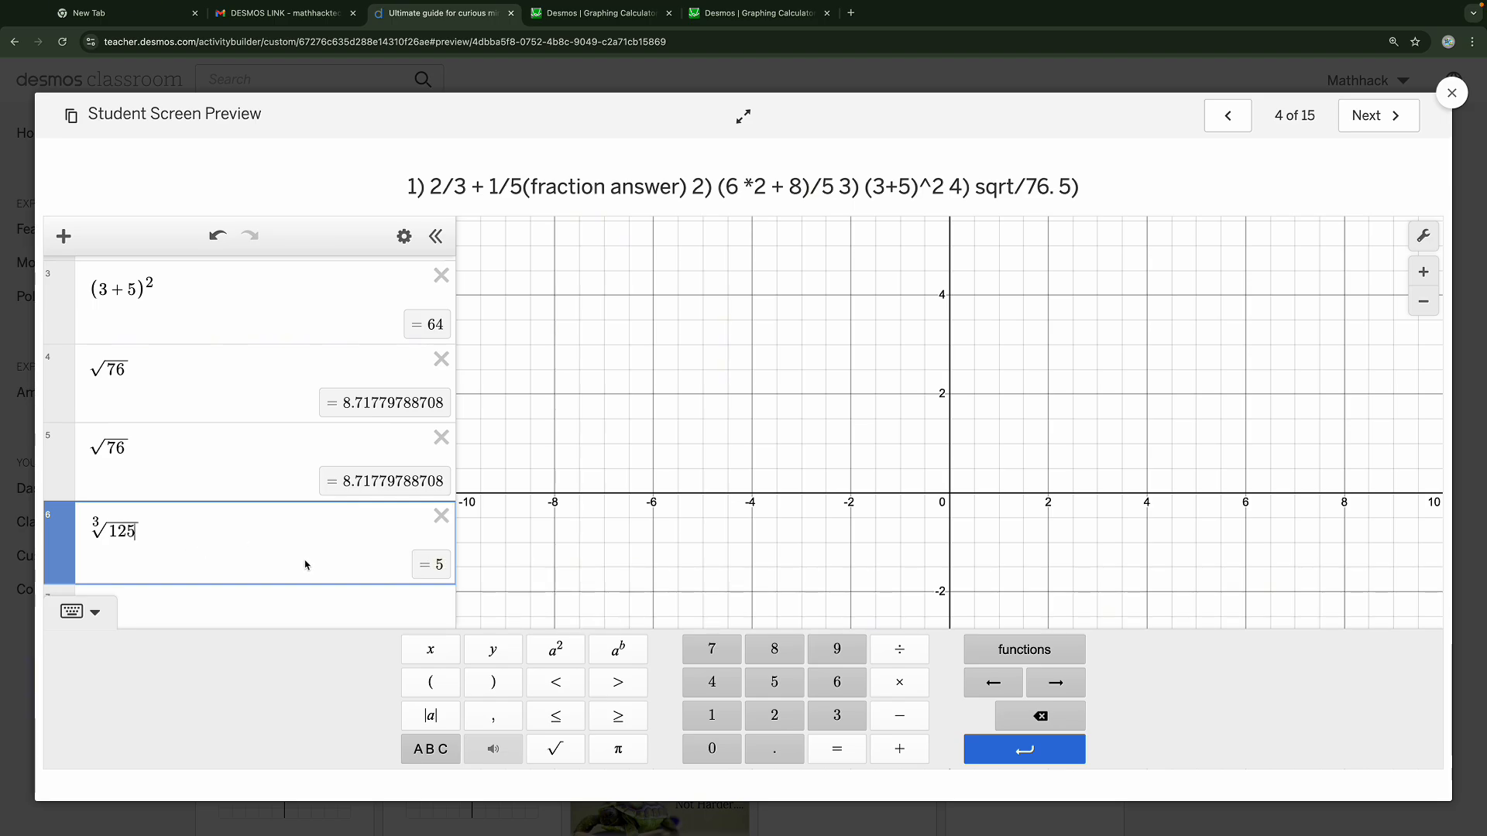
scroll(207, 497, up, 3)
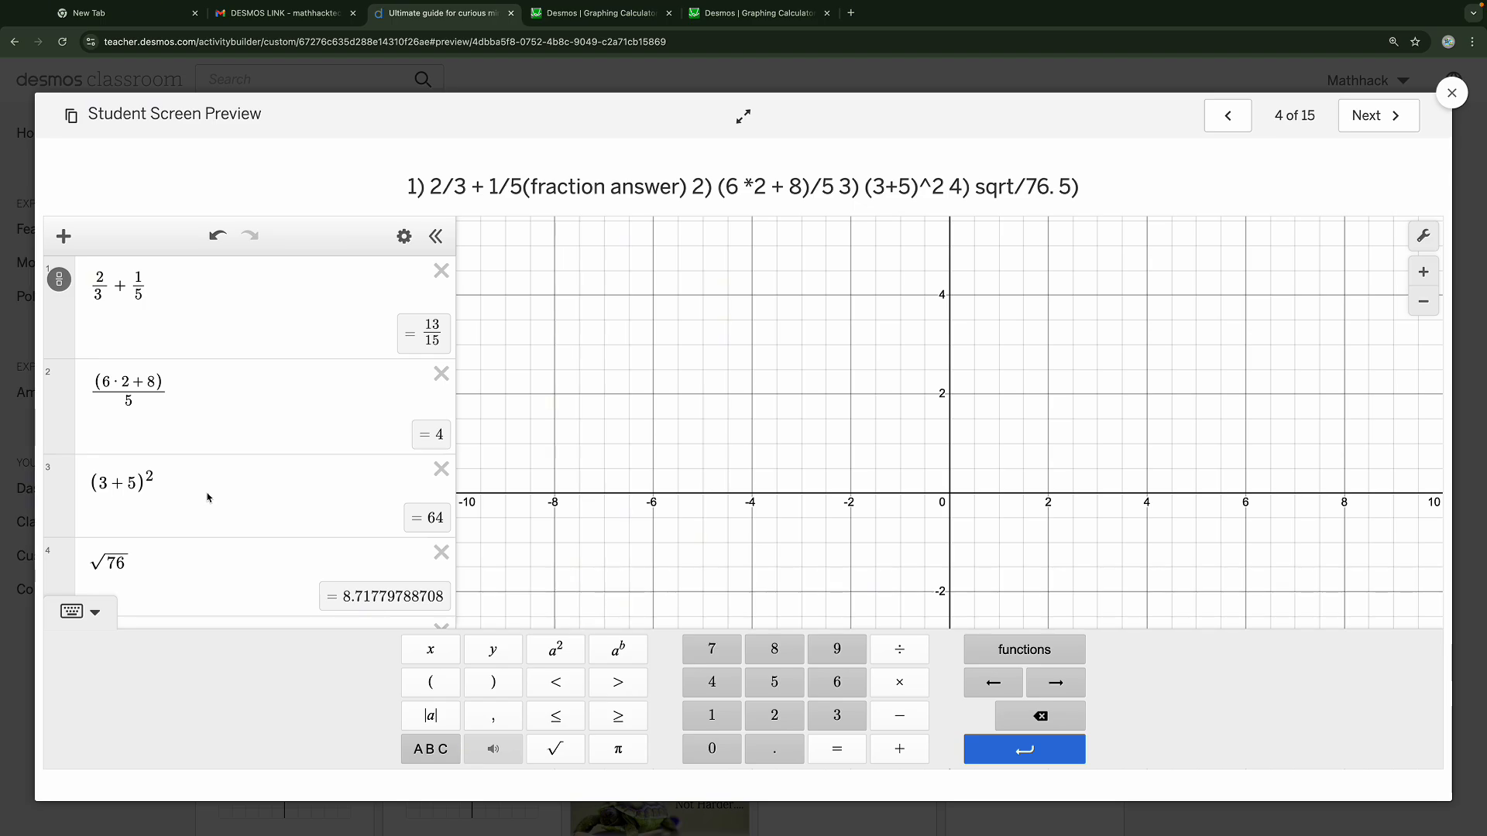
scroll(207, 496, down, 3)
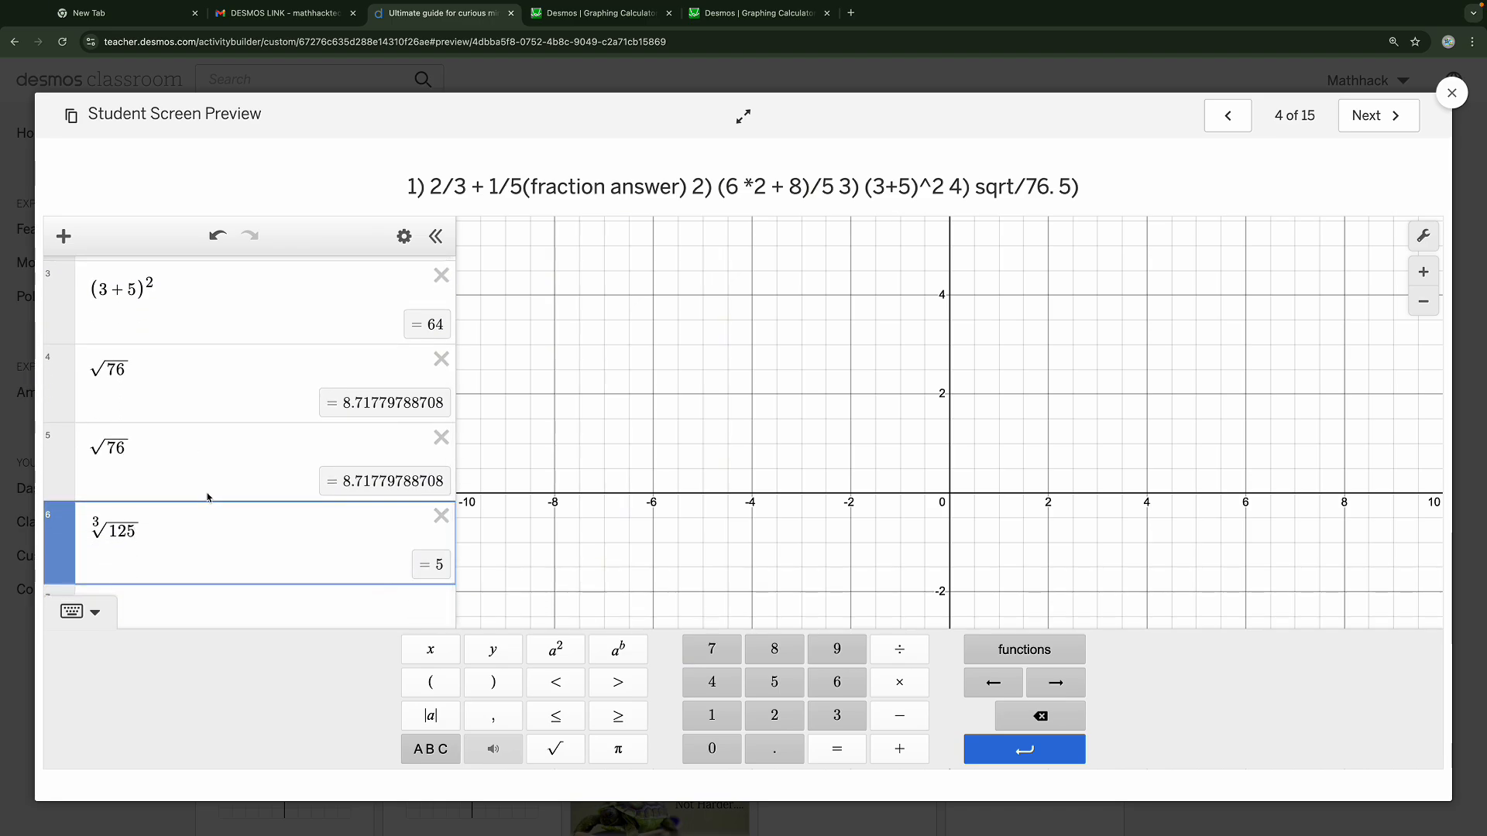
Graph y = 2x + 3 on line 1 of activity screen 6 and show the coordinates of the line's y-intercept
click(1382, 121)
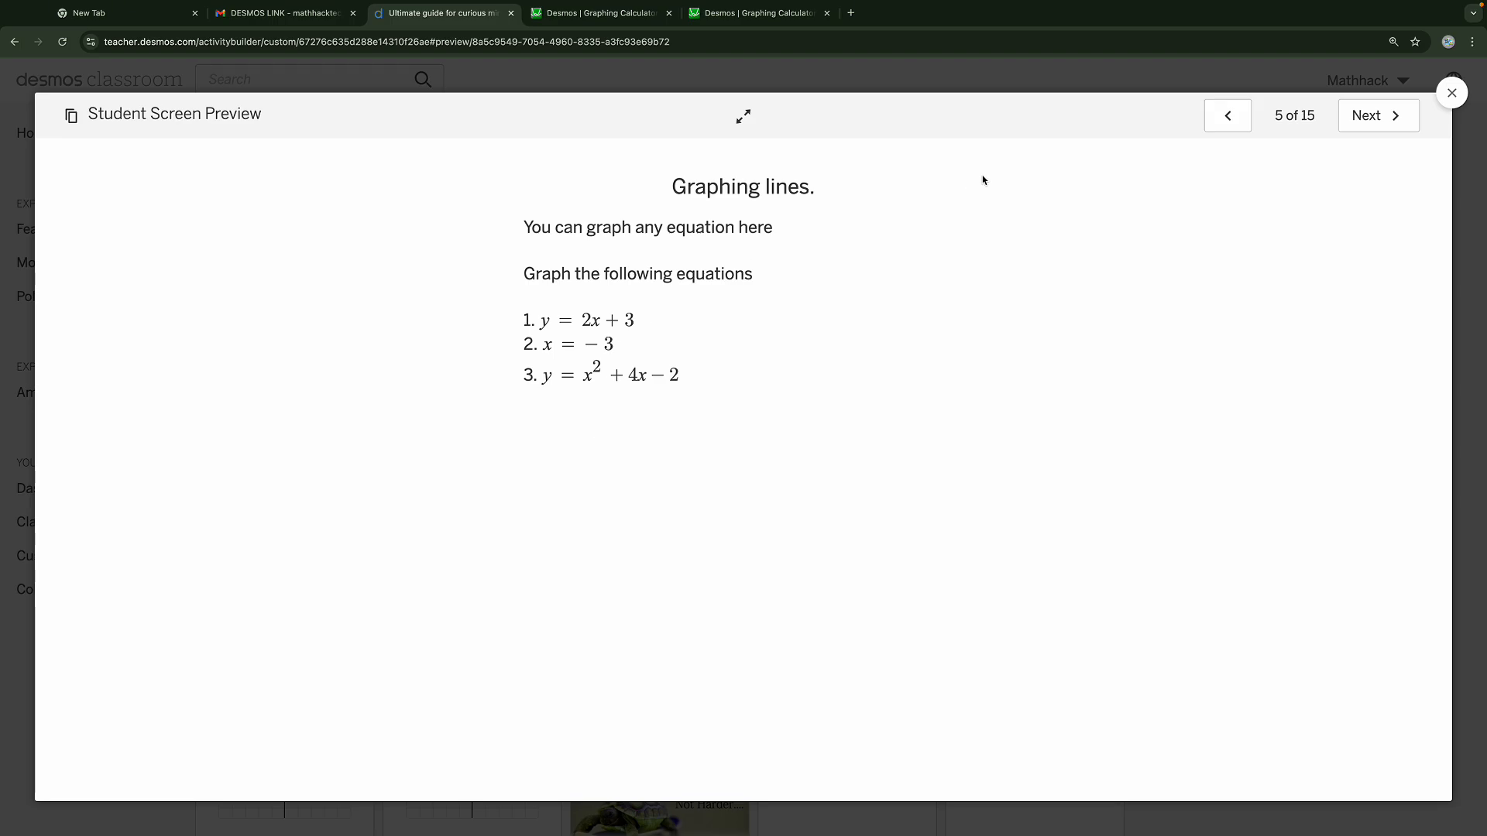
click(1364, 128)
click(278, 281)
text(y = 2x + 3)
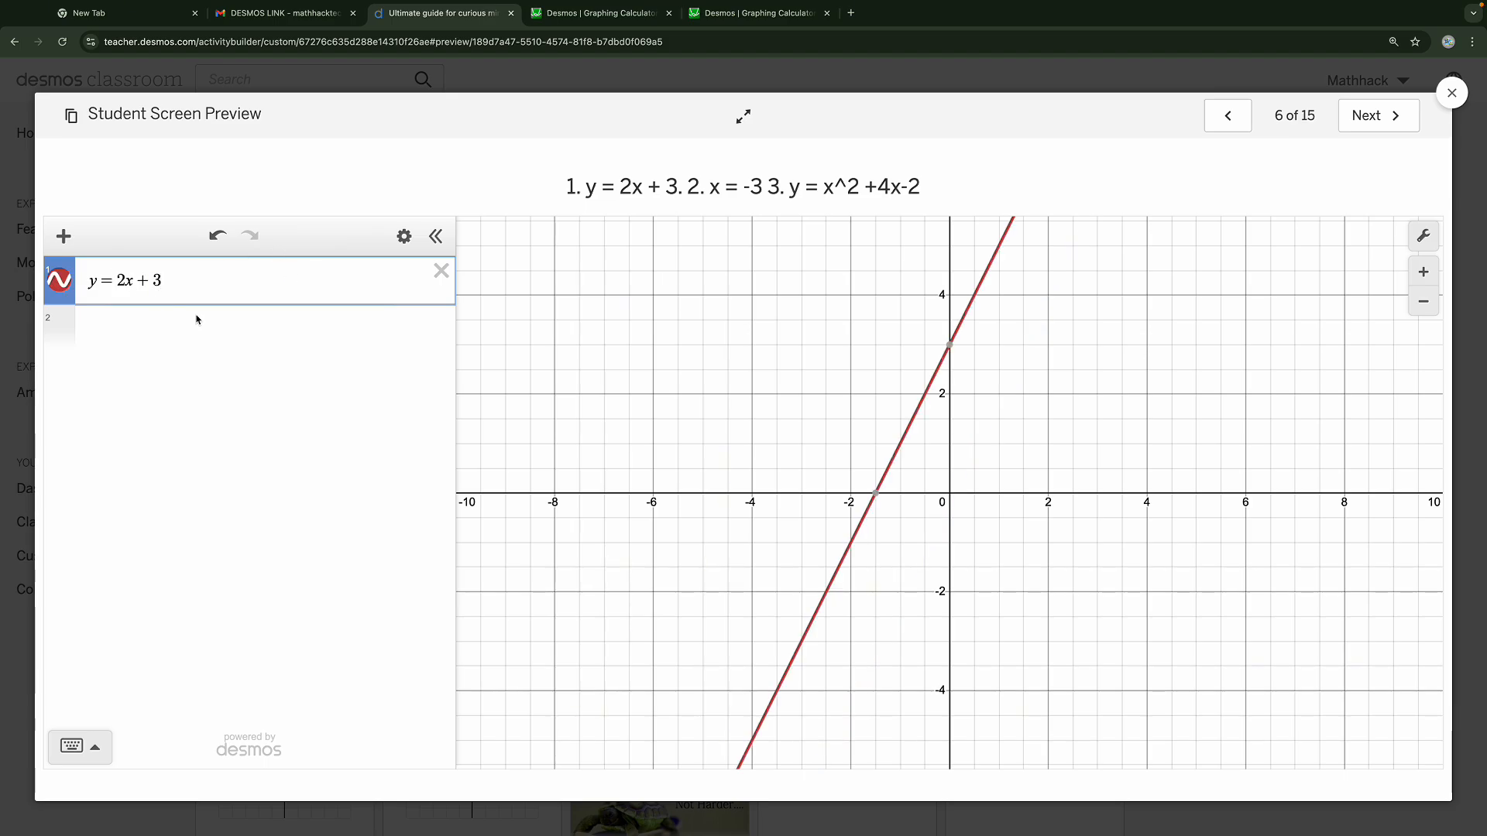
click(943, 348)
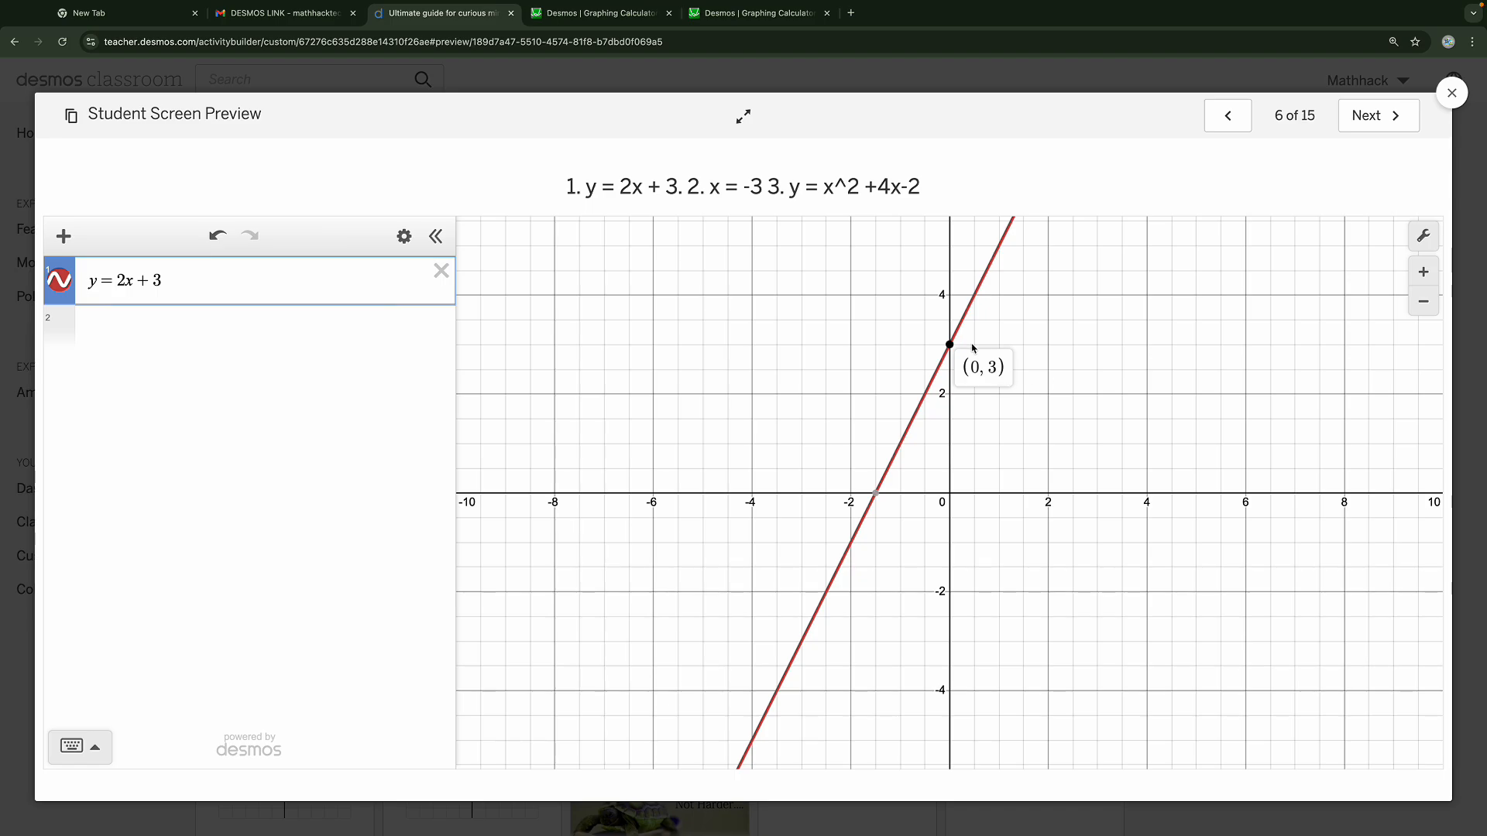
scroll(958, 347, up, 5)
scroll(914, 365, down, 5)
Graph x = -3 on line 2 and show the coordinates of its x-axis crossing
click(325, 322)
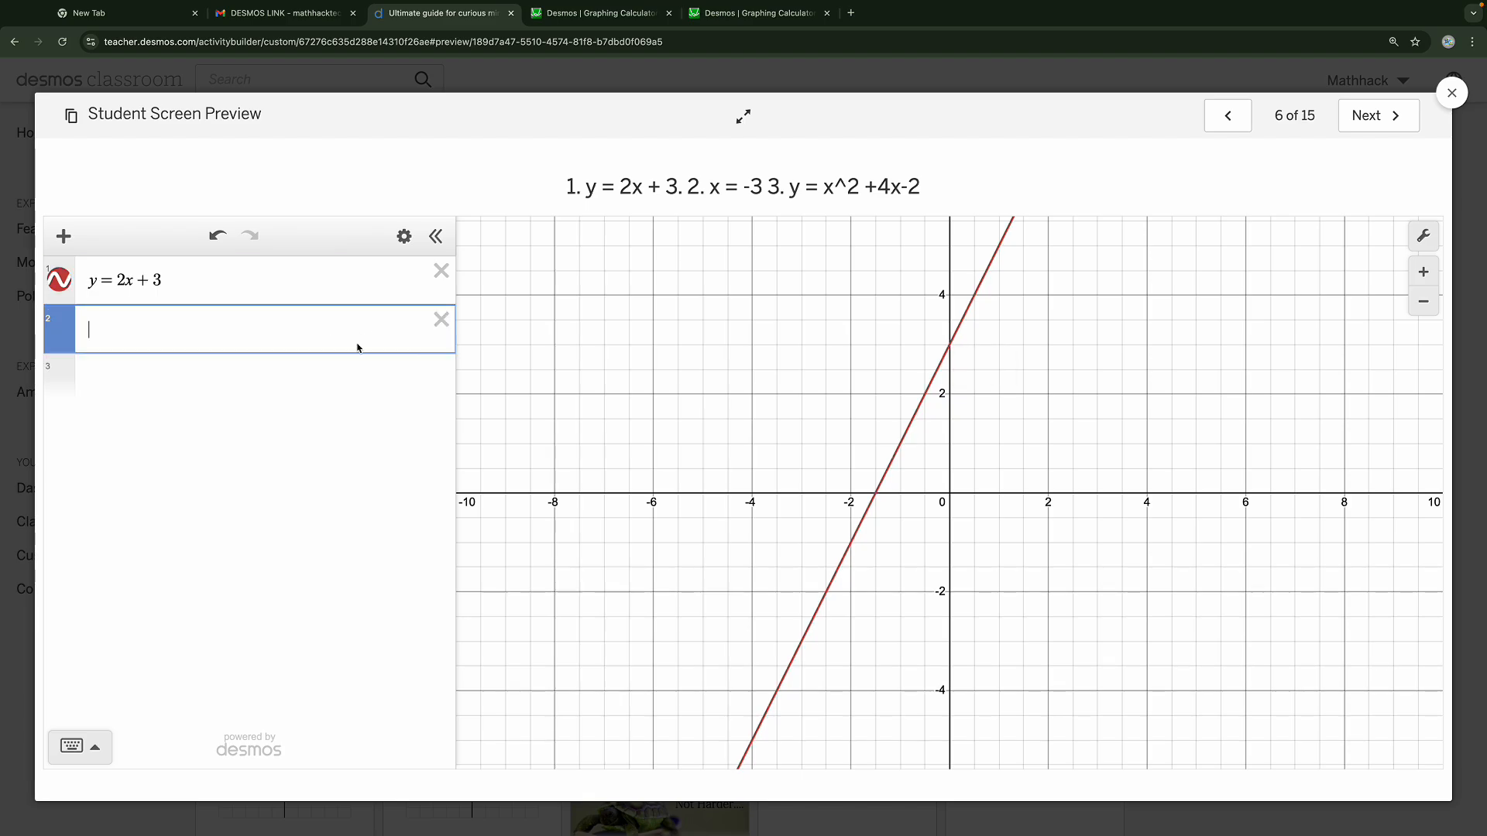
text(x=-3)
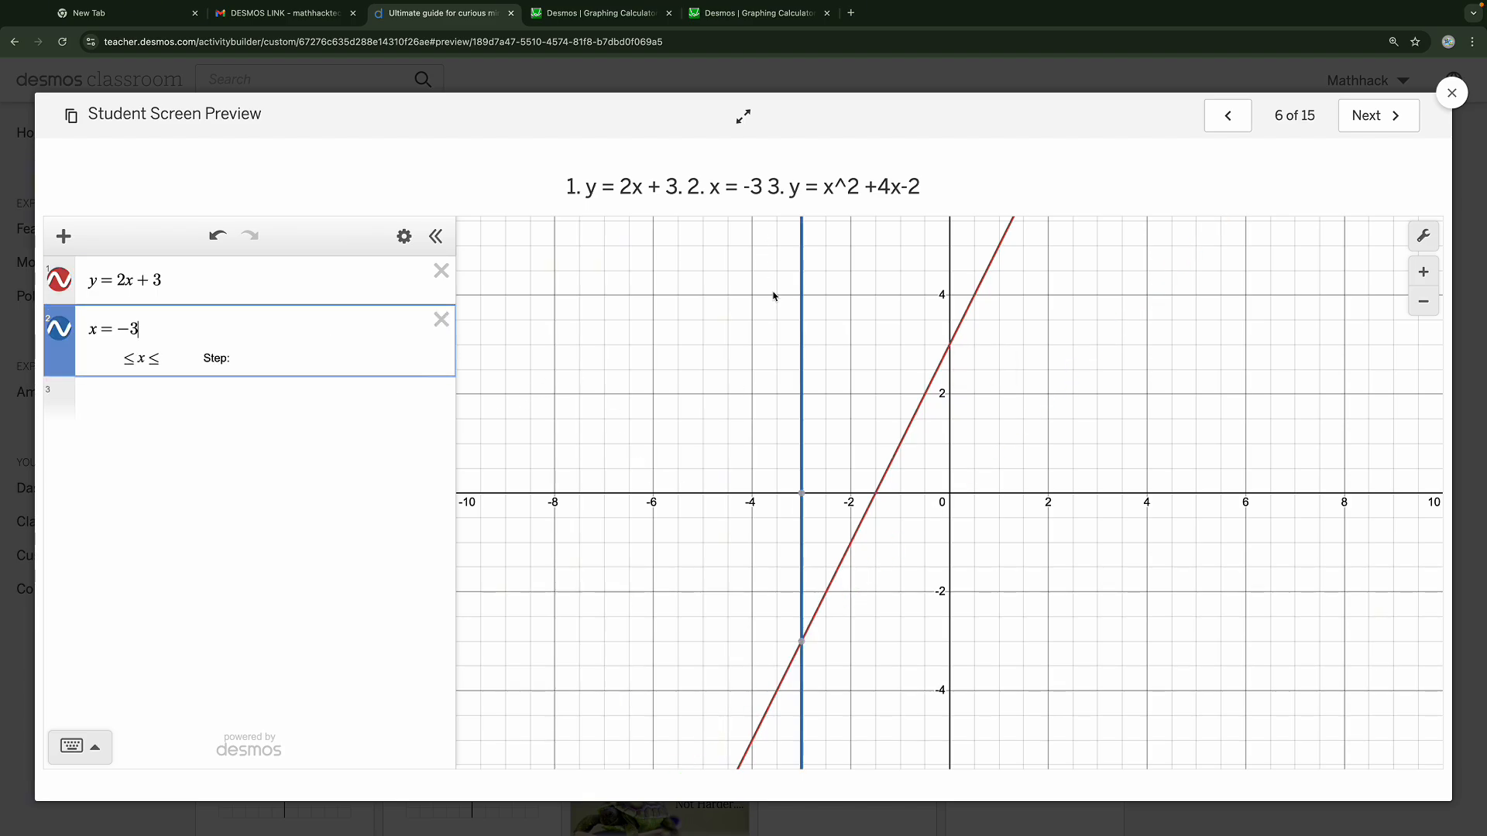
click(803, 492)
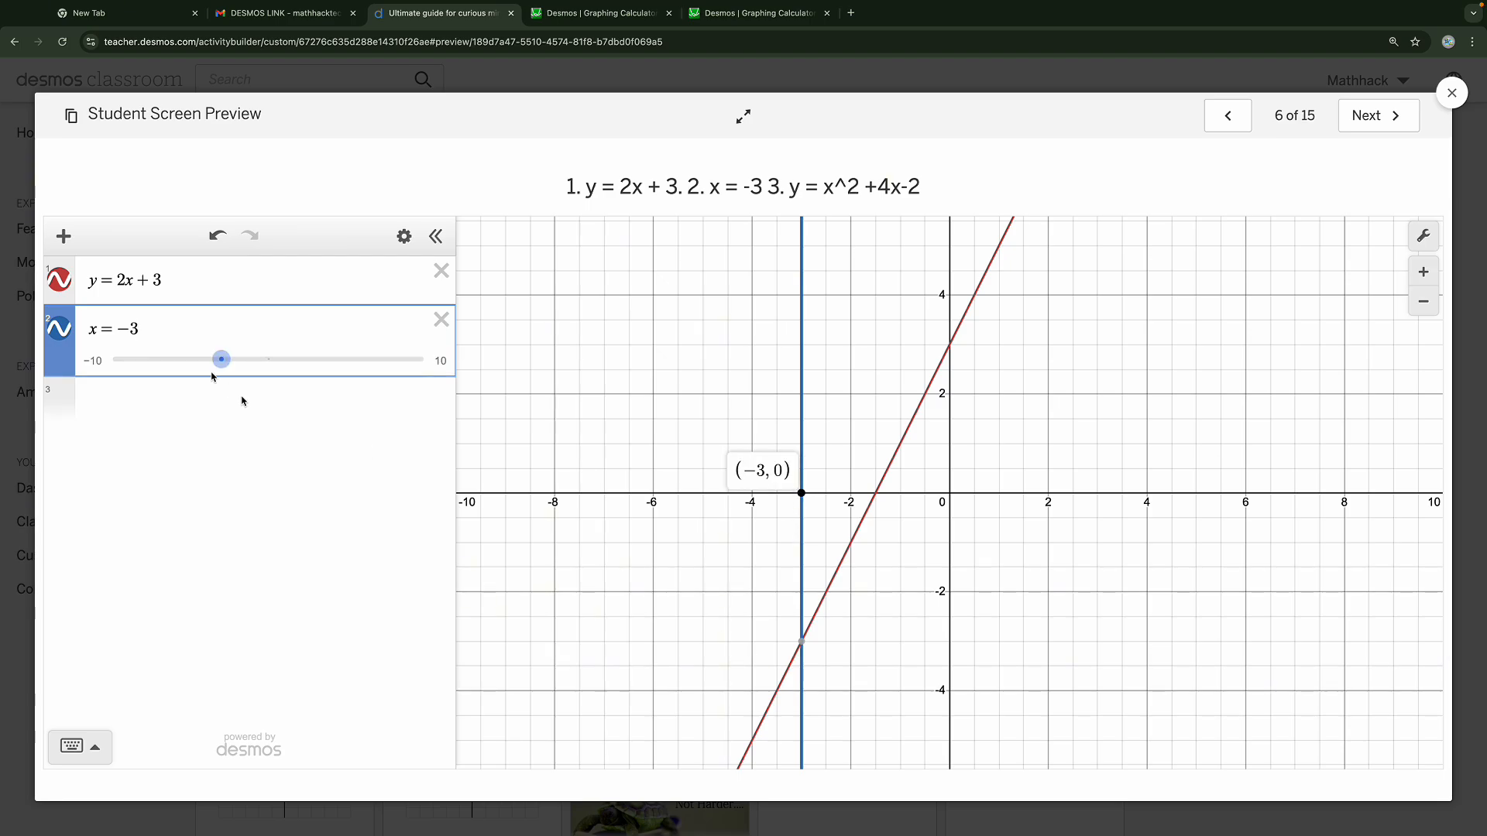
Graph the parabola y = x^2 + 4x - 2 on line 3
click(201, 400)
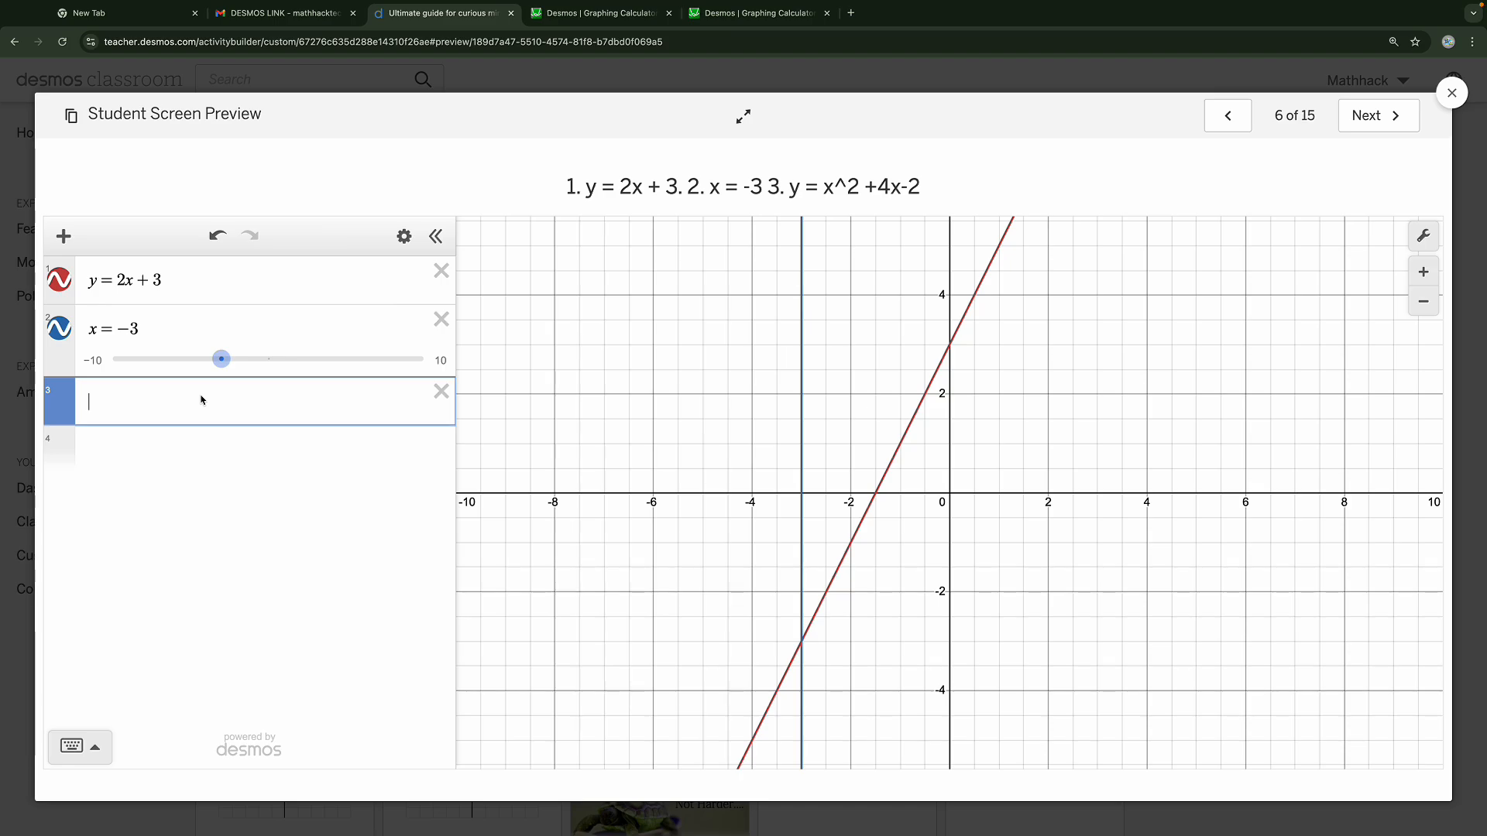
text(y=x^2)
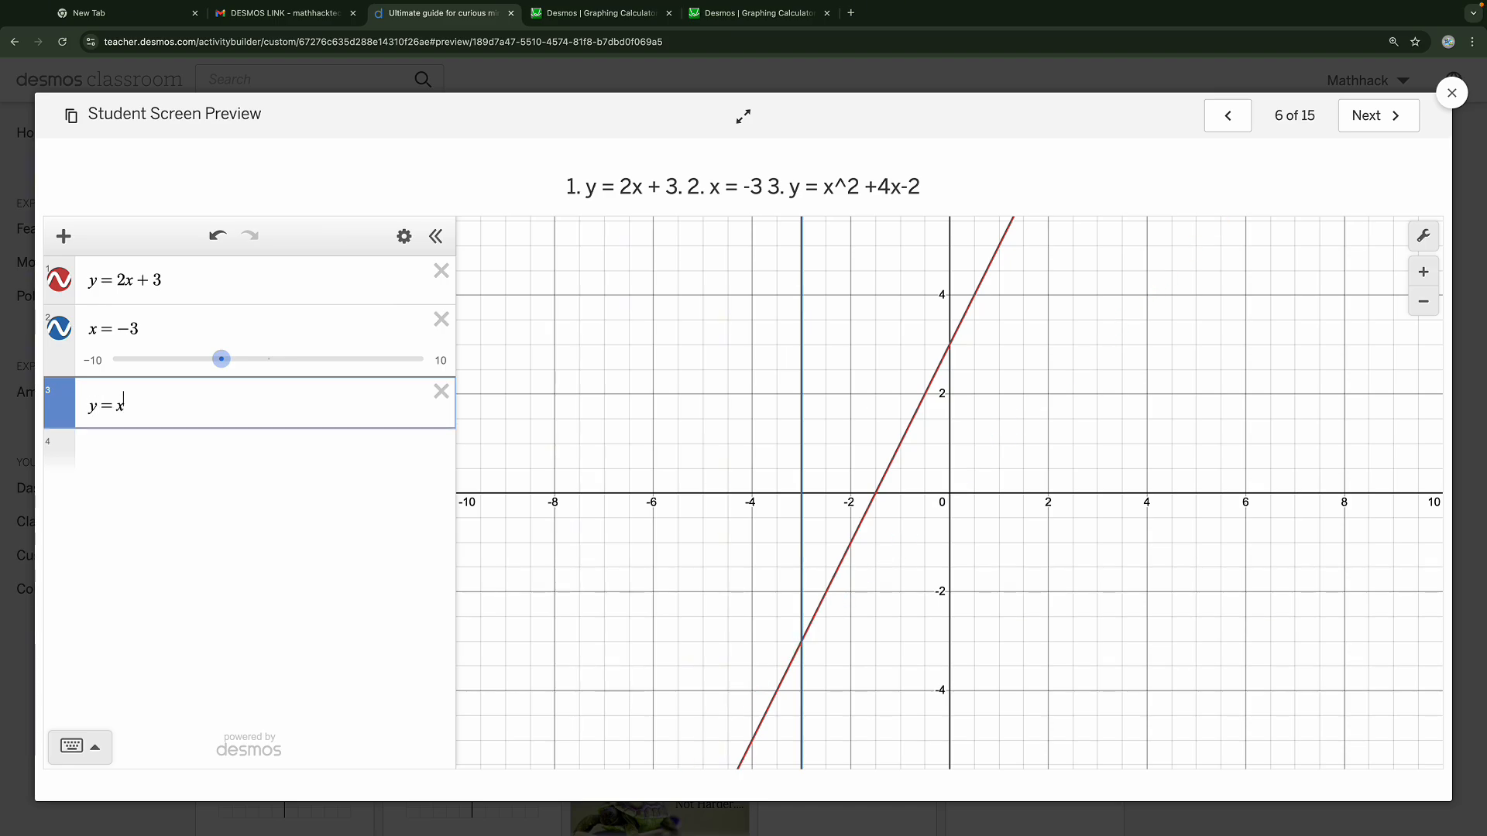
key(Right)
text(+4x)
text(-2)
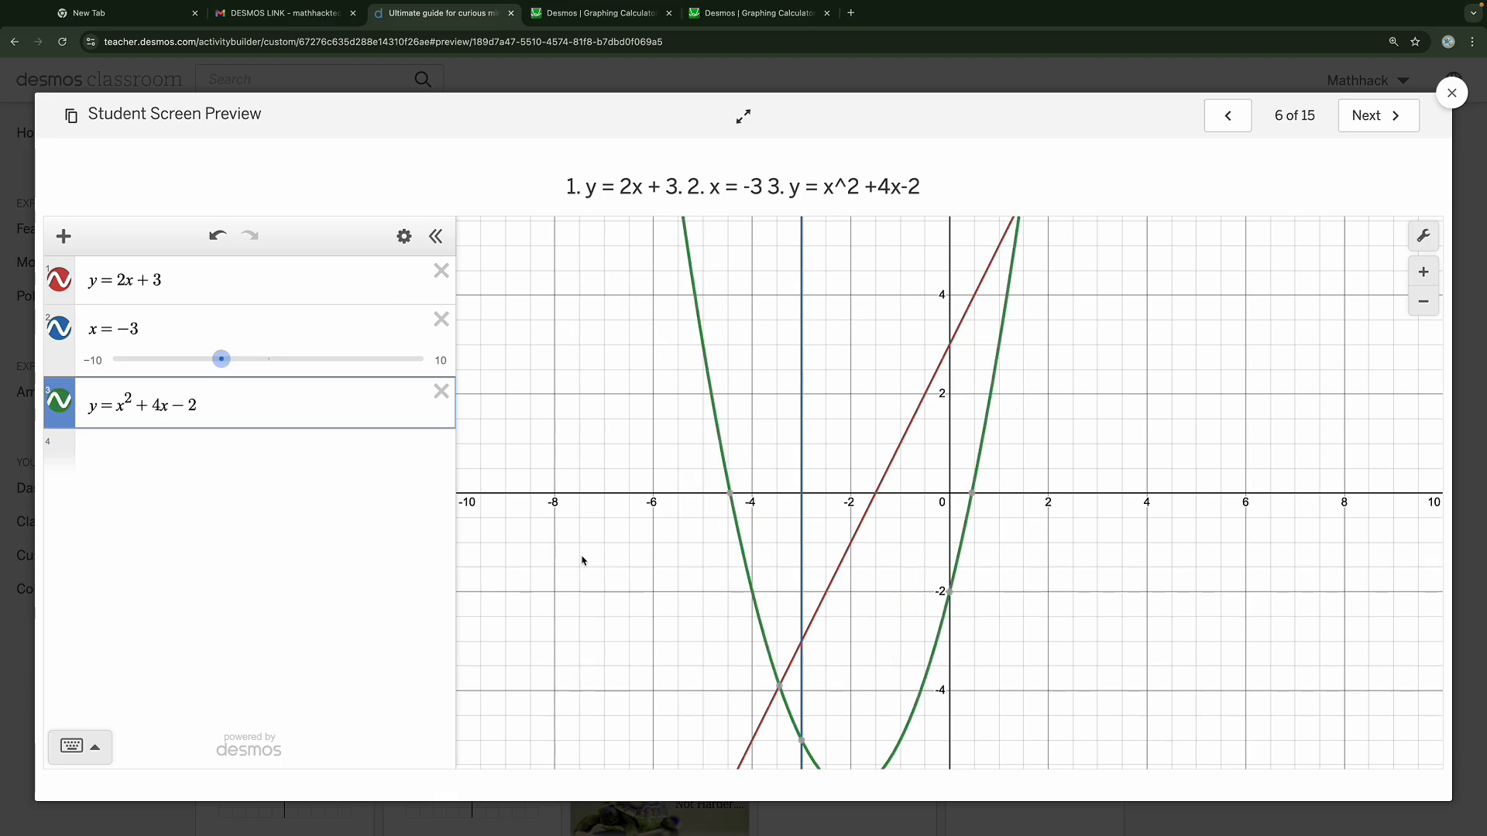
Show the coordinates of the parabola's y-intercept and both of its x-intercepts
click(950, 596)
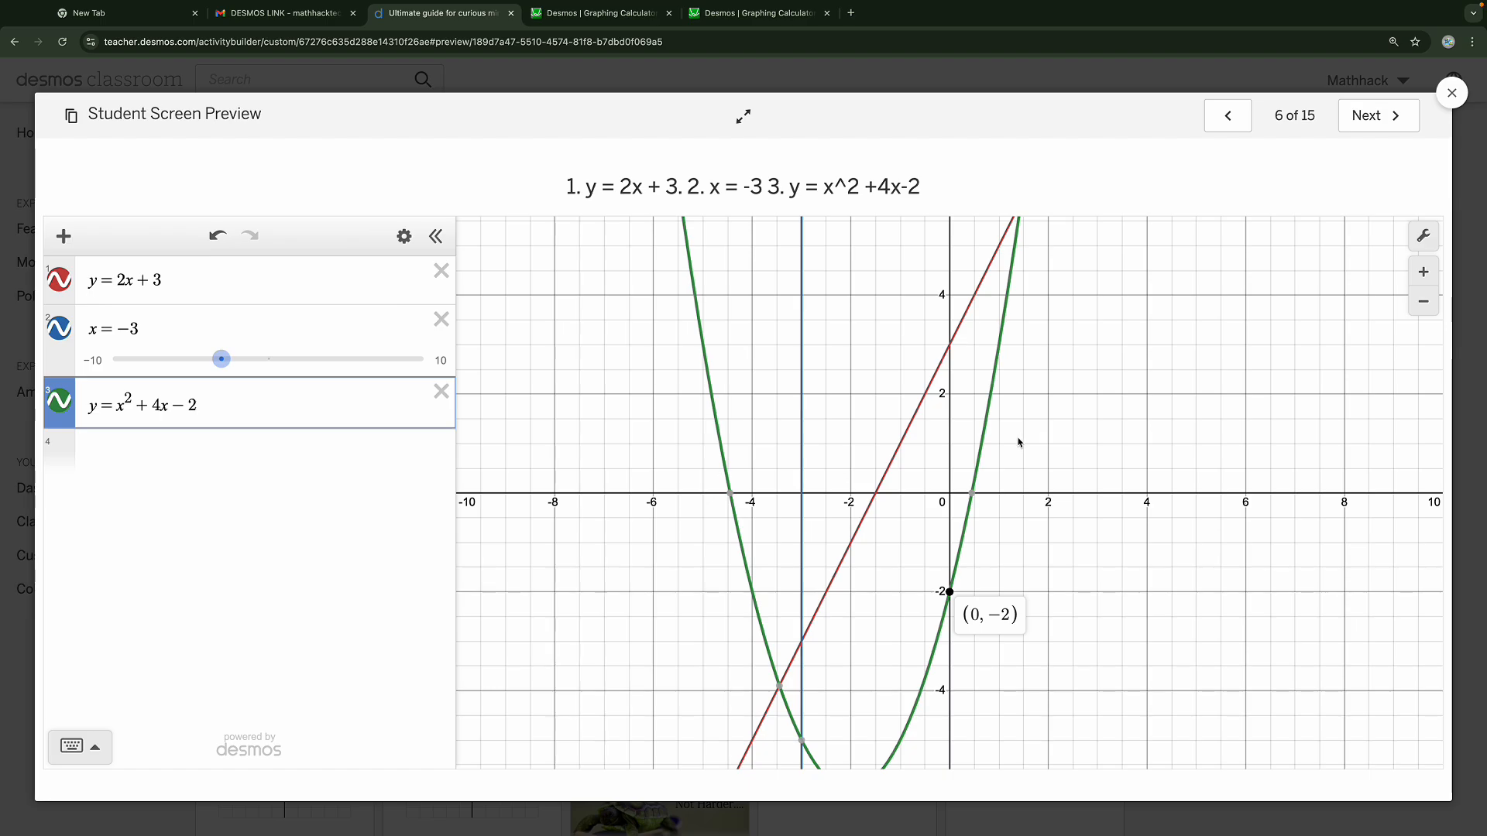
click(972, 494)
click(730, 493)
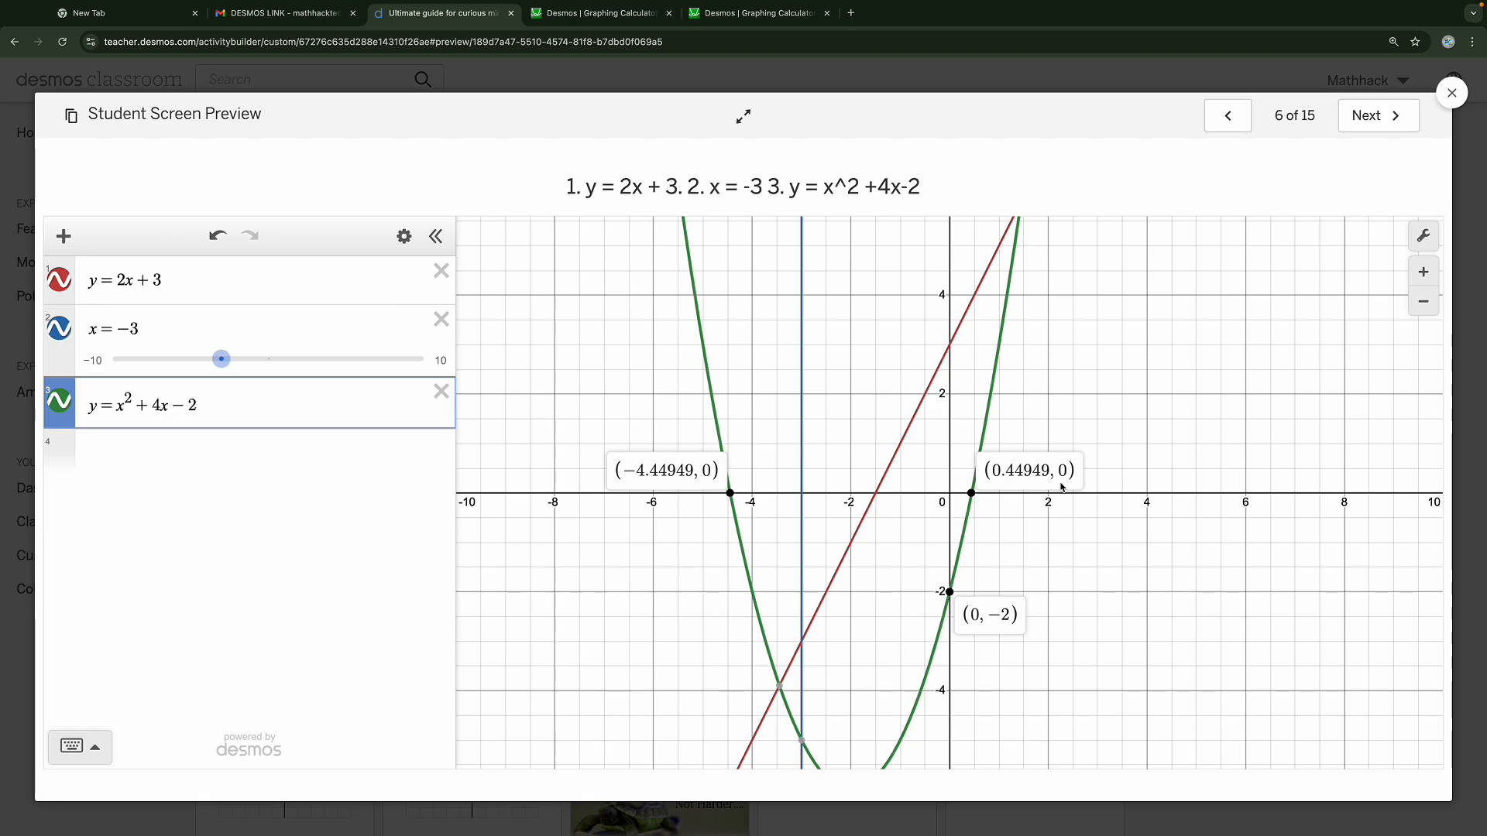
Advance the activity preview to screen 9, the triangle transformation exercise
click(1363, 124)
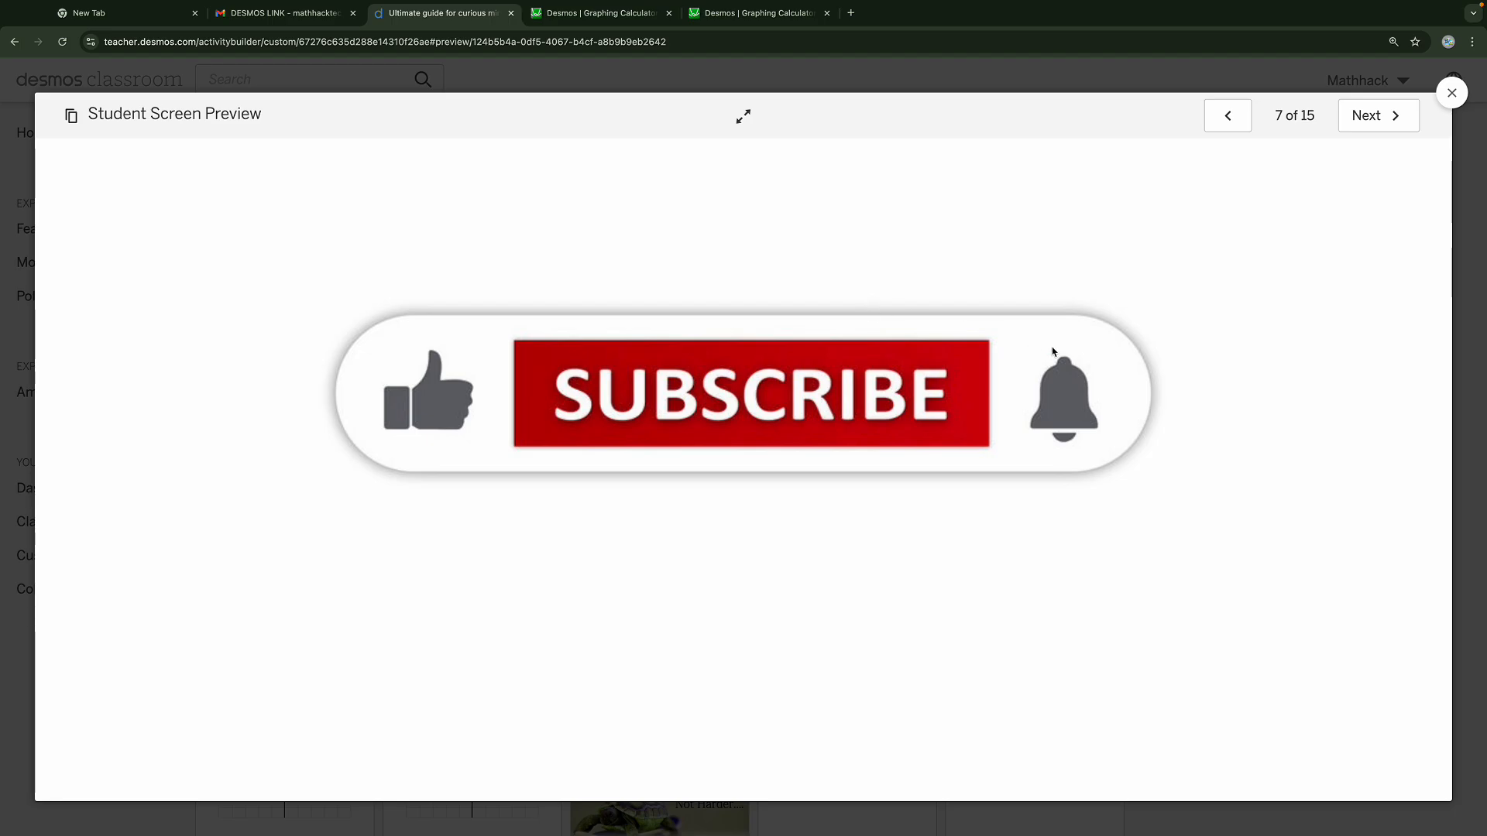
click(1359, 122)
click(1352, 125)
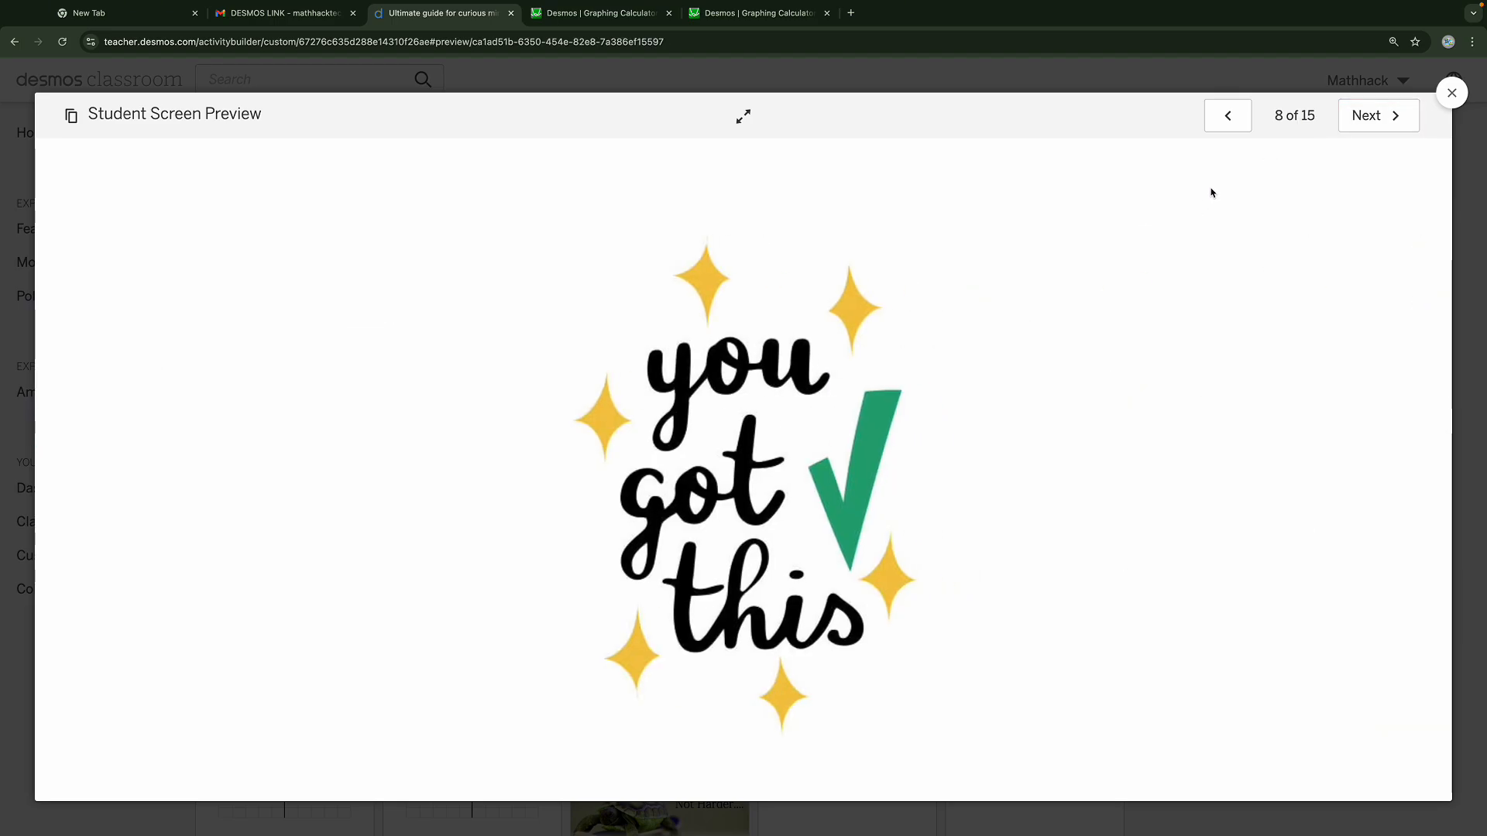
click(1383, 121)
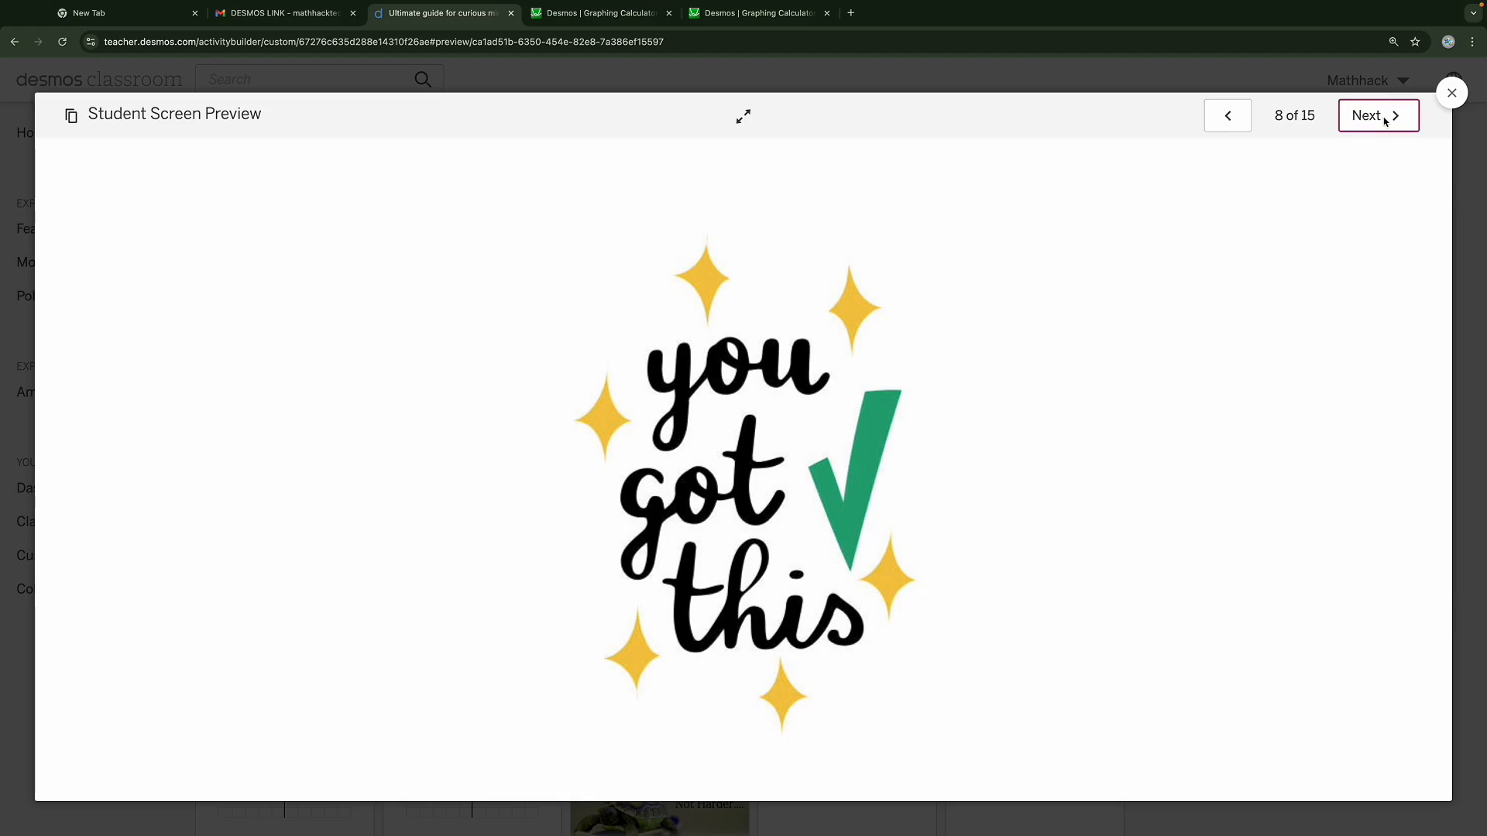
click(1384, 121)
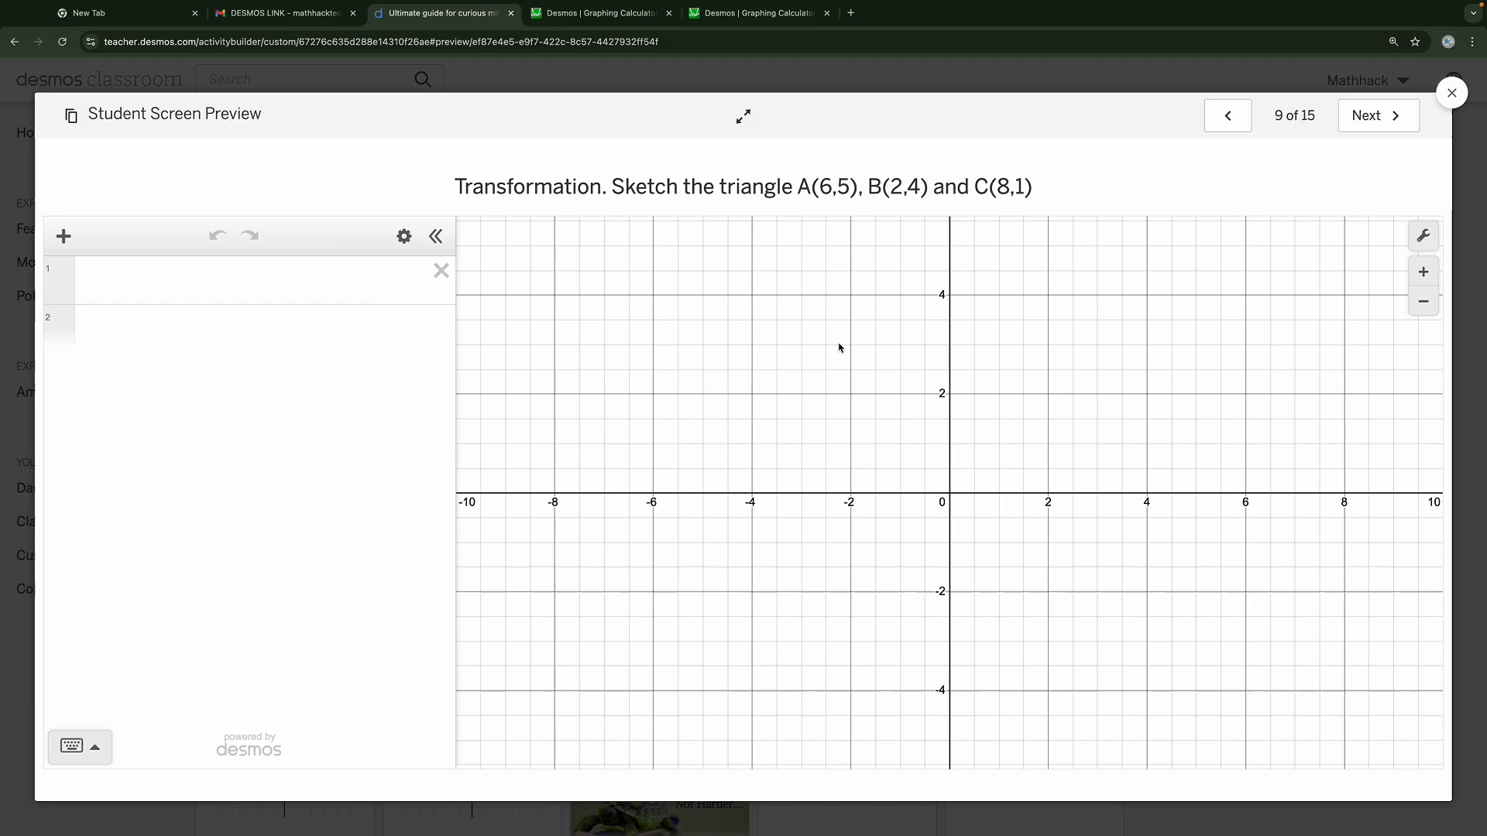
Insert a table on line 1 and enter triangle vertex A as x = 6, y = 5
scroll(840, 348, up, 1)
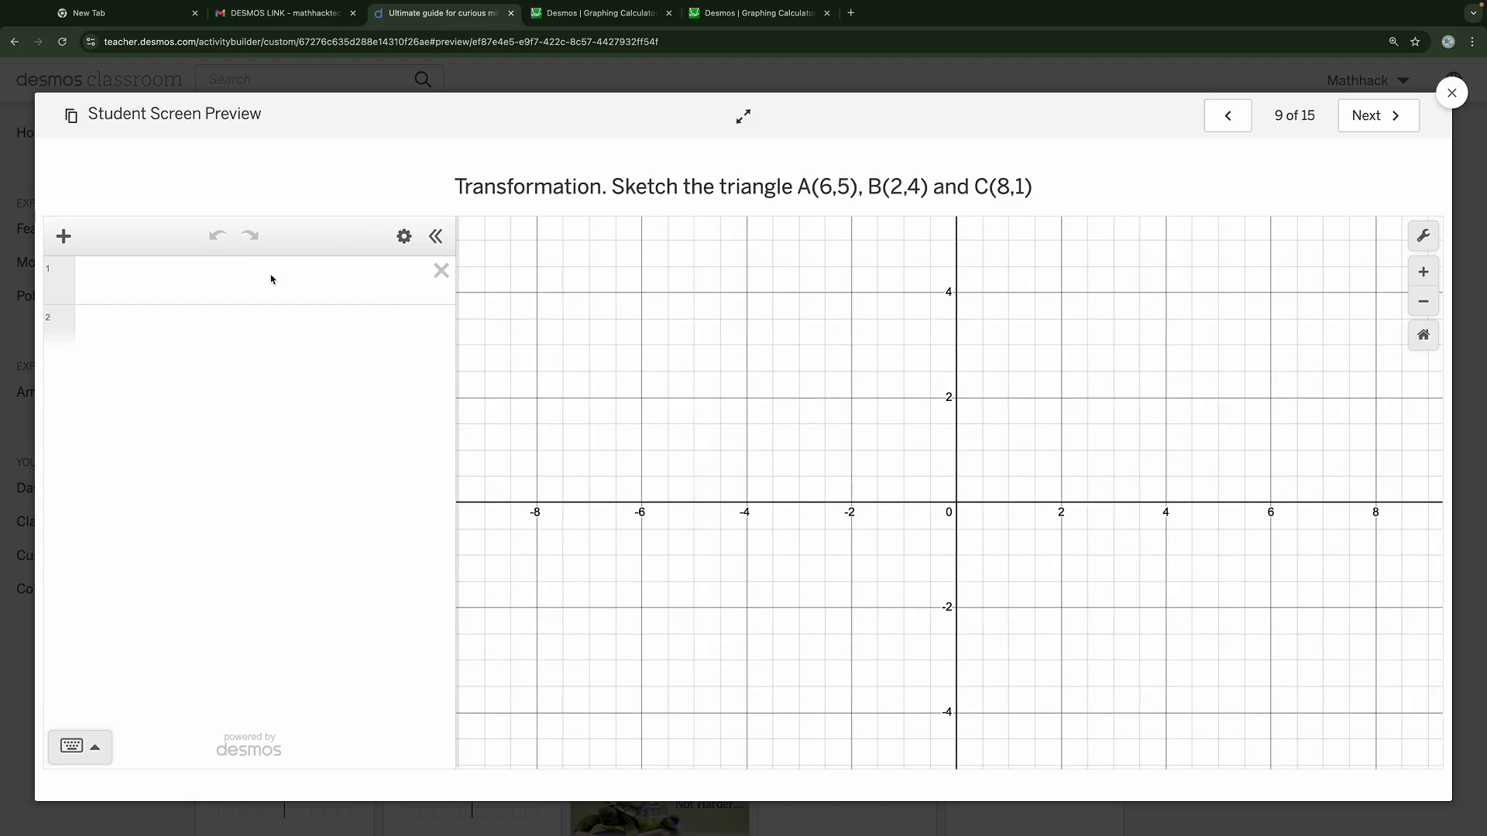
click(64, 240)
click(96, 358)
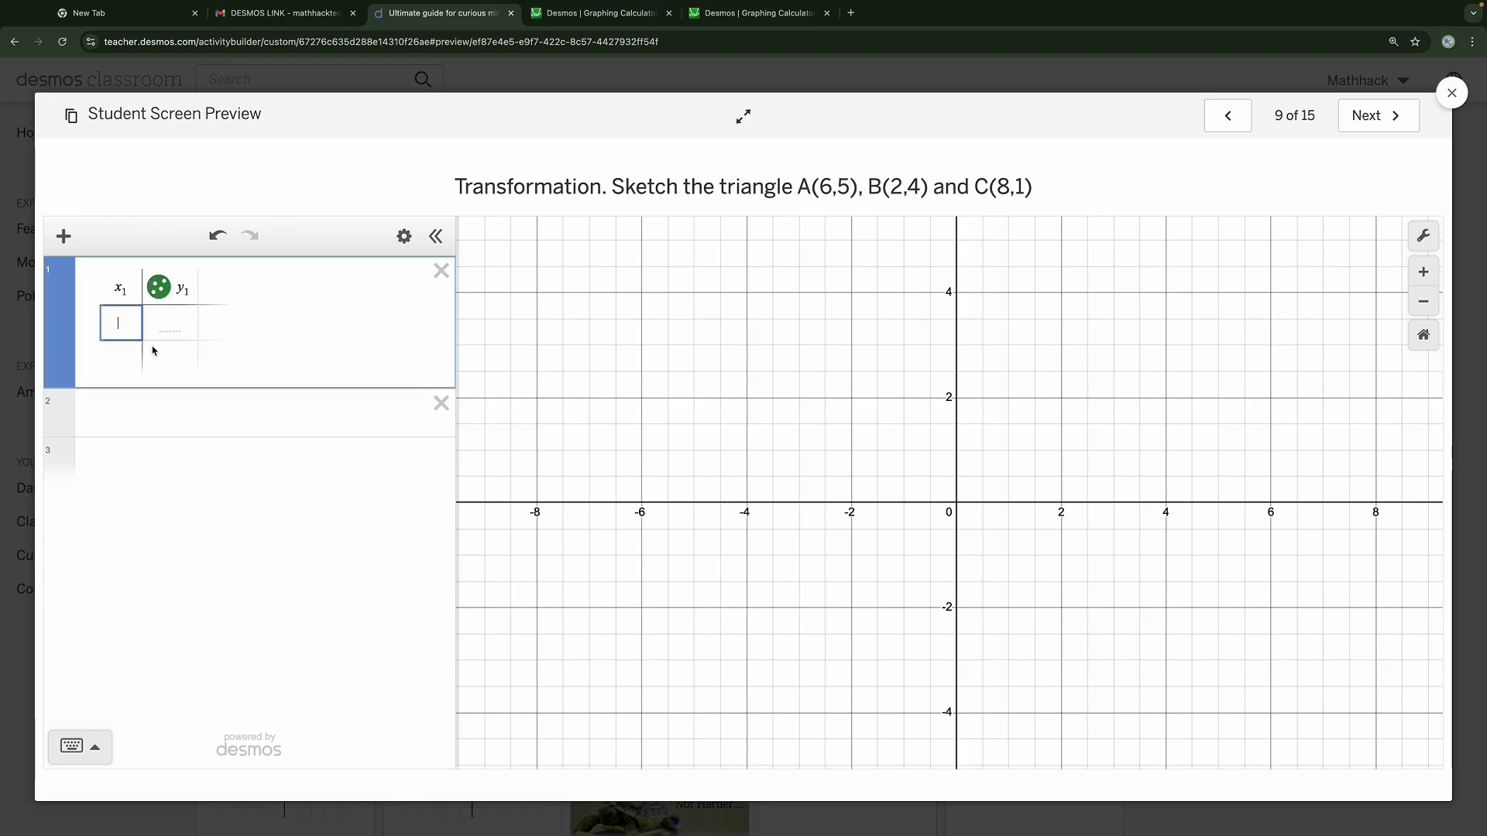
text(6)
key(Tab)
text(5)
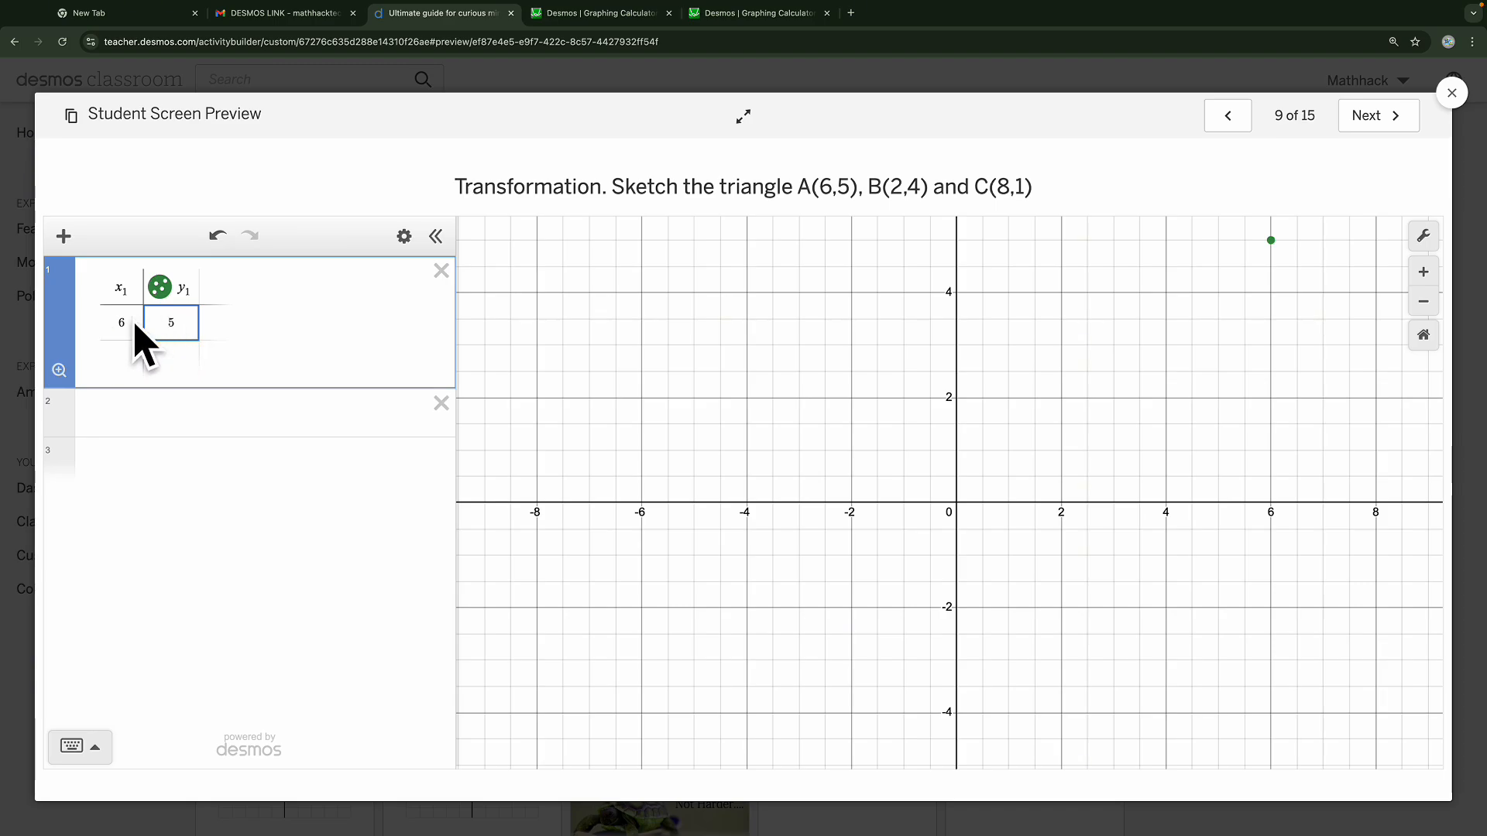
Add triangle vertices B (2, 4) and C (8, 1) as the second and third rows of the table
click(120, 353)
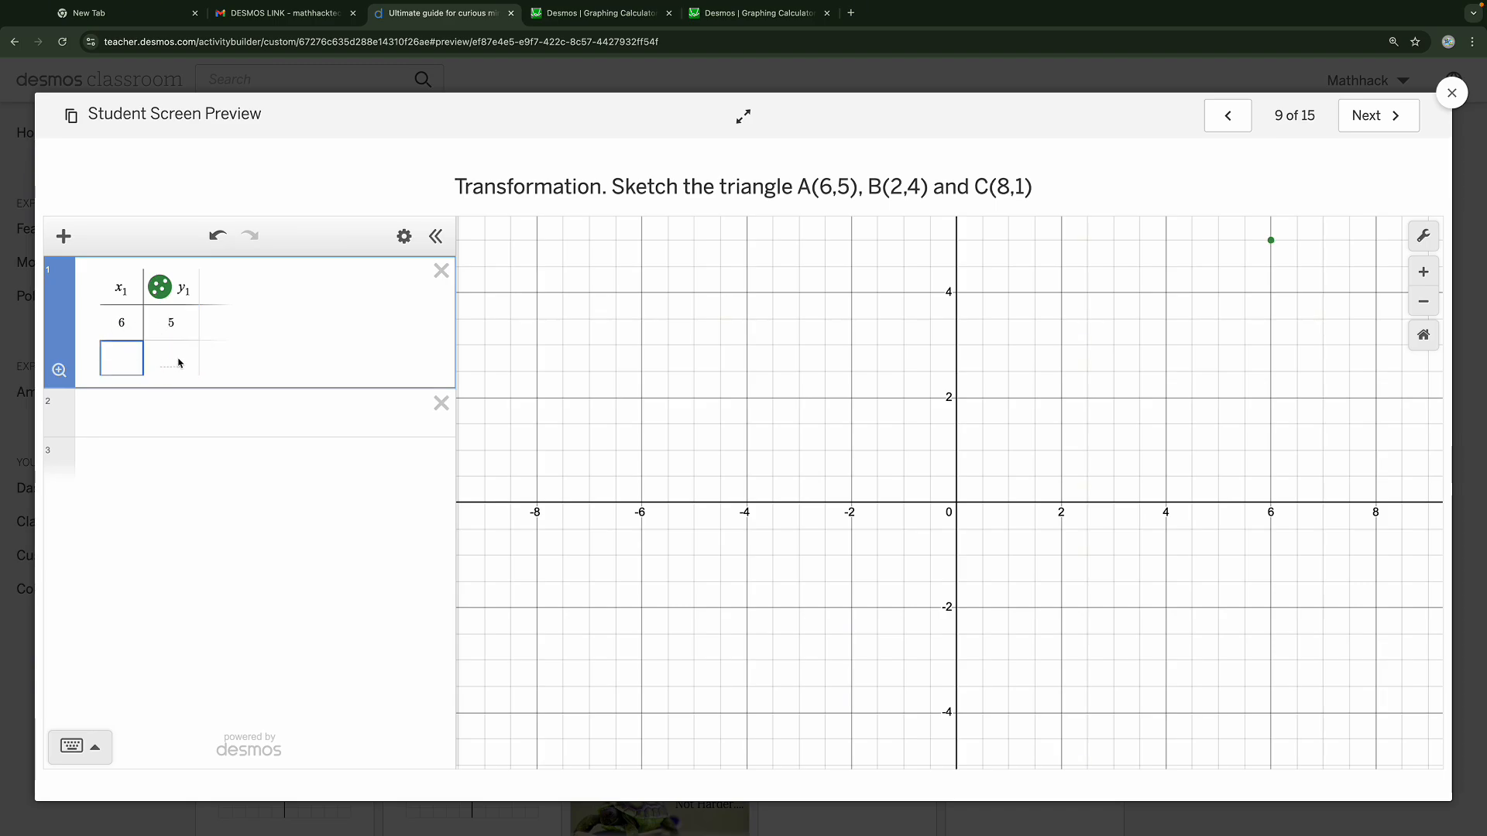
text(2)
key(Tab)
text(4)
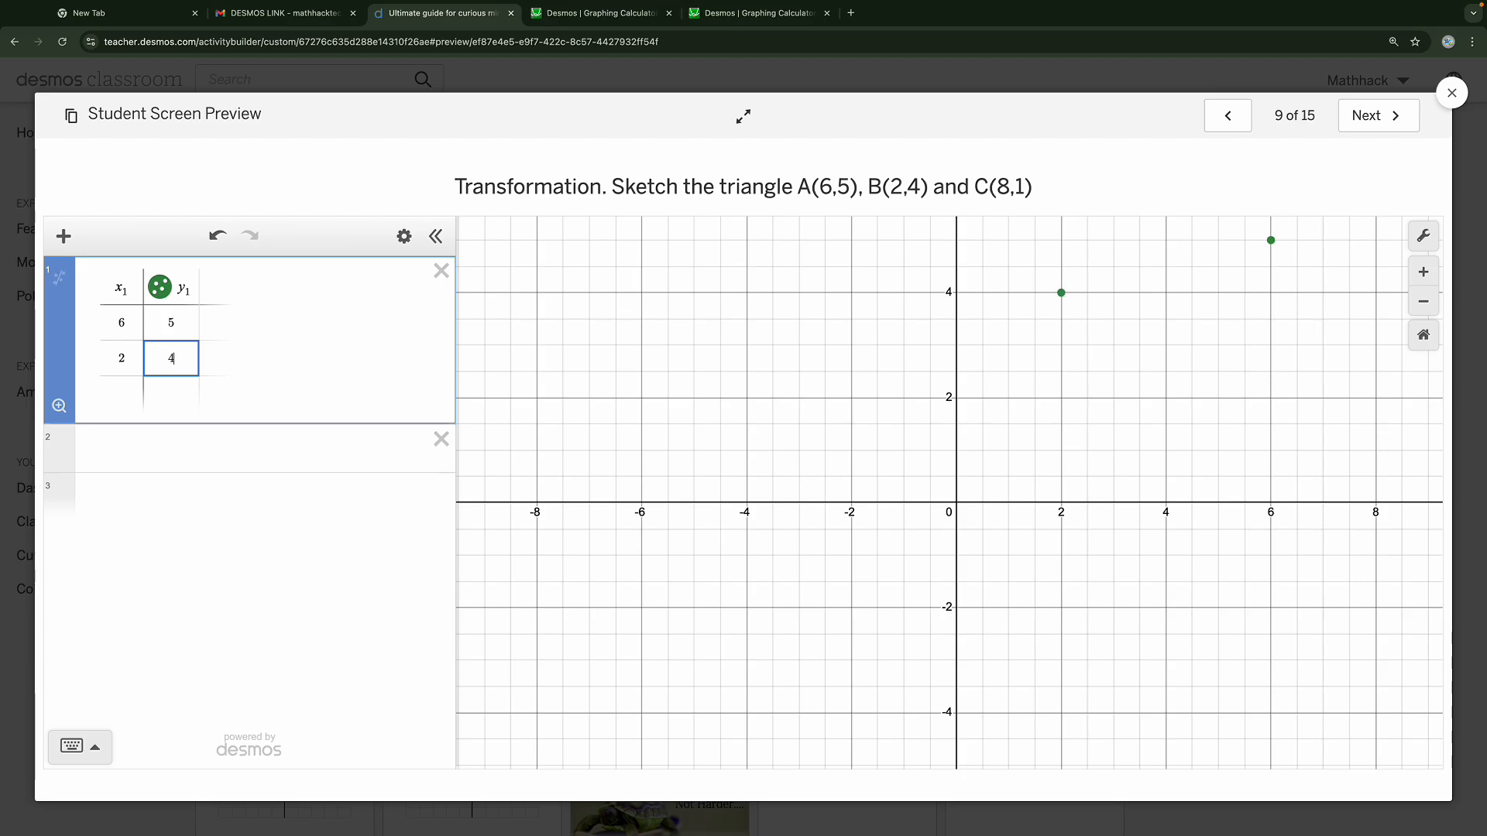
click(128, 393)
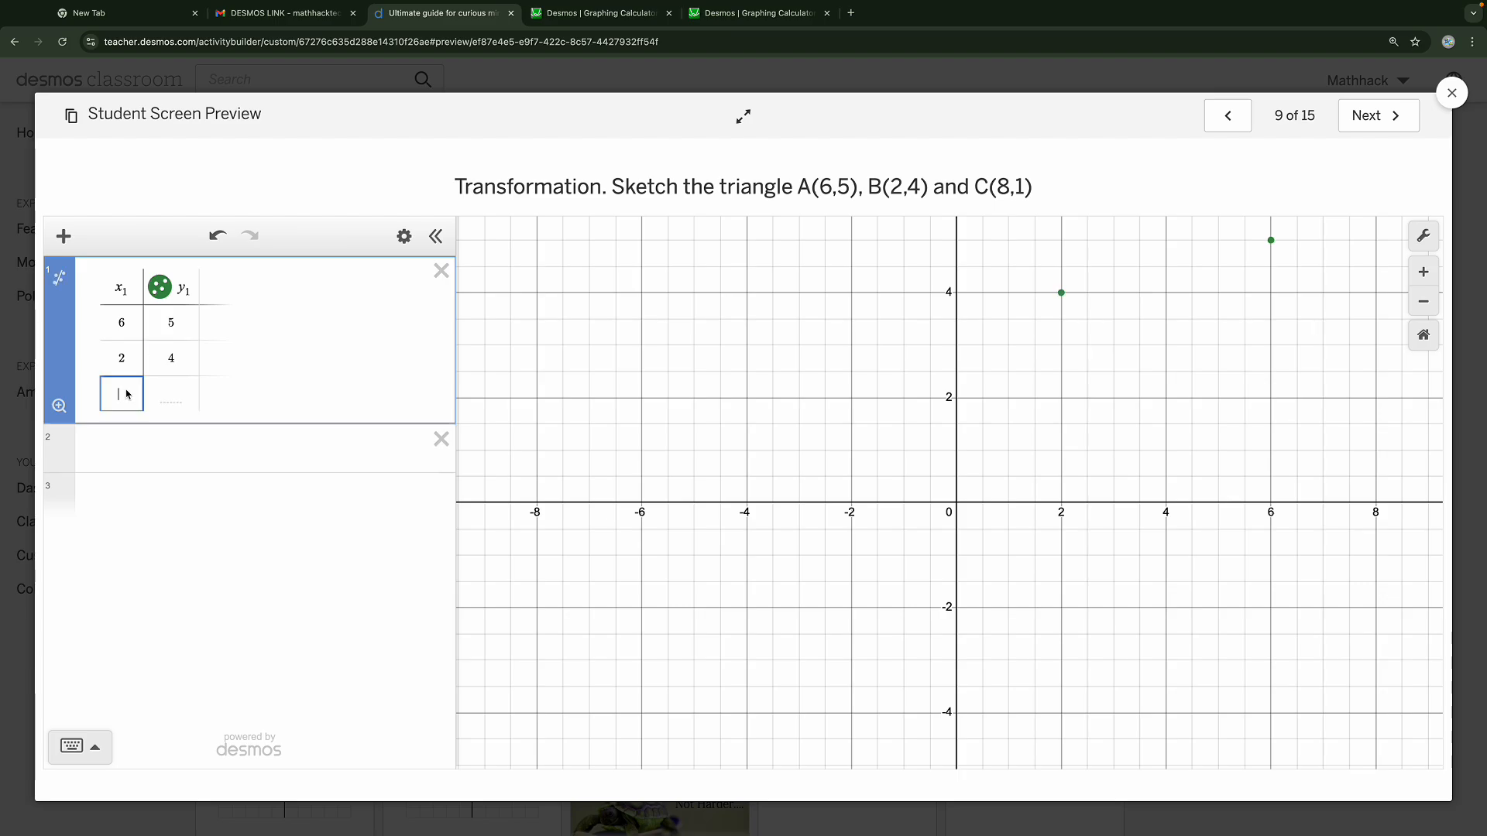
text(8)
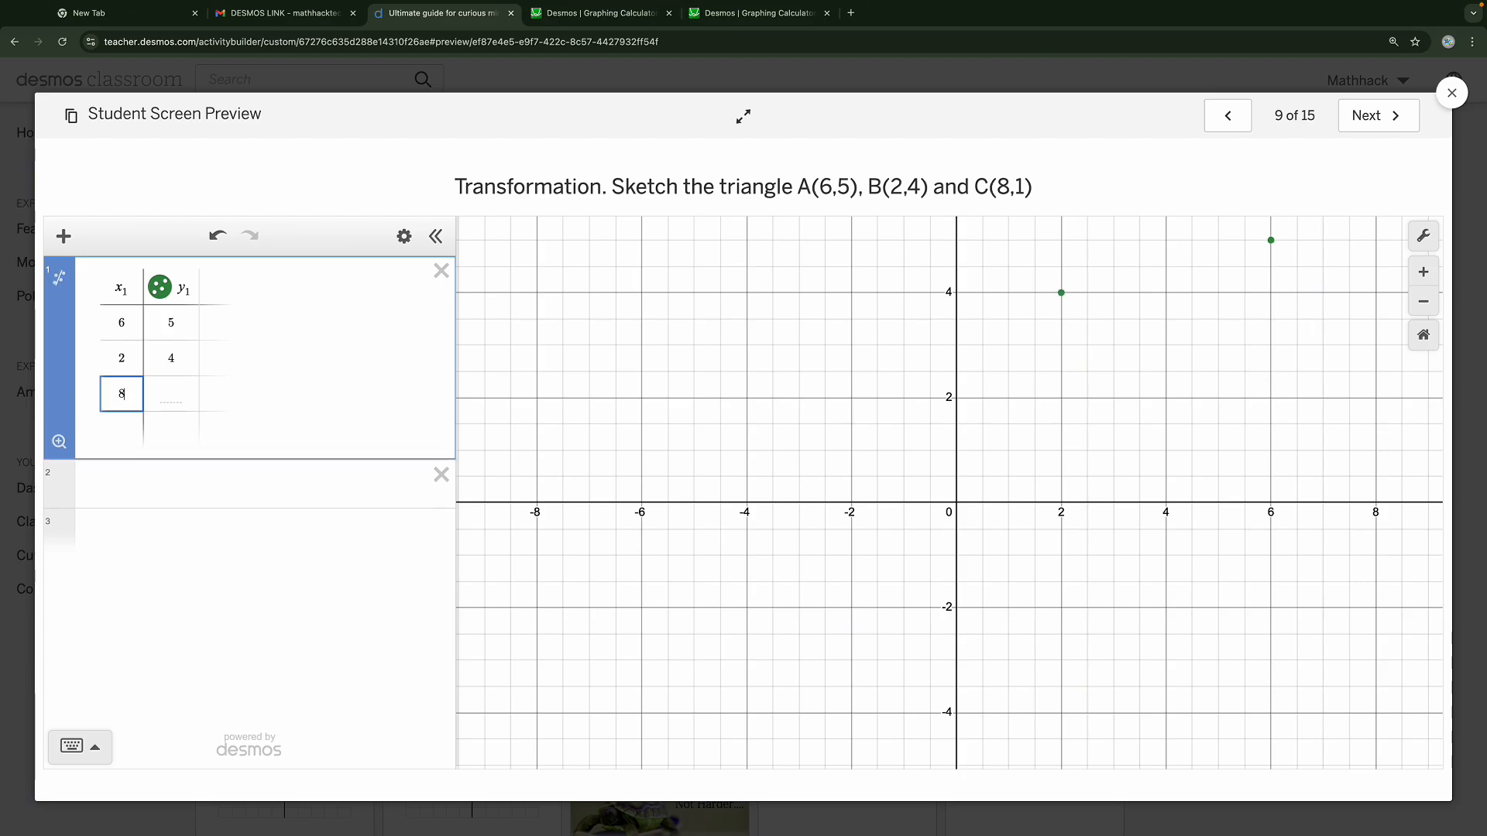
key(Tab)
text(1)
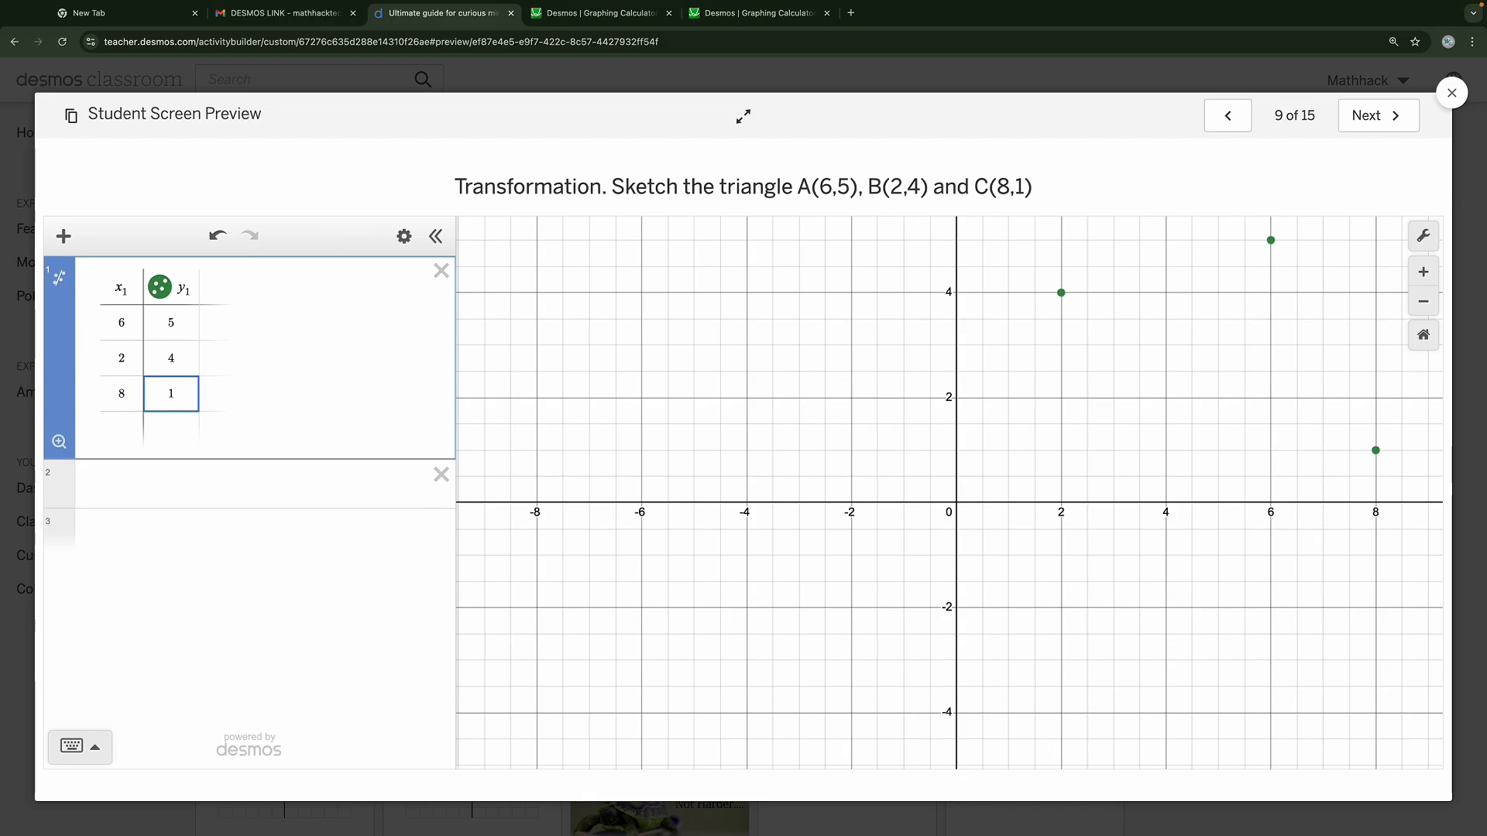
click(191, 486)
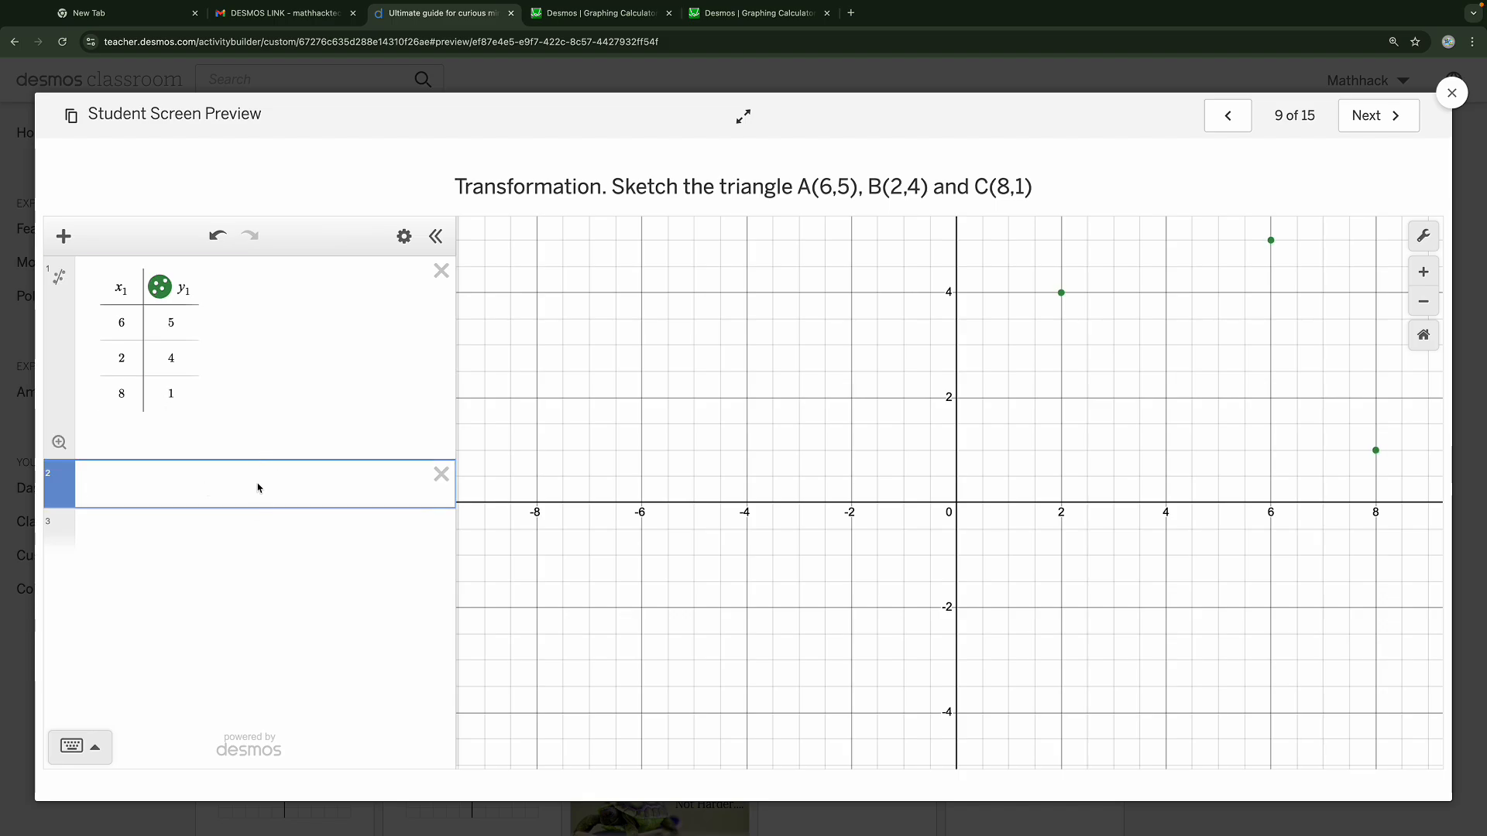
Draw the triangle on line 2 by inserting the polygon function with the table columns x₁ and y₁ as its arguments
click(93, 747)
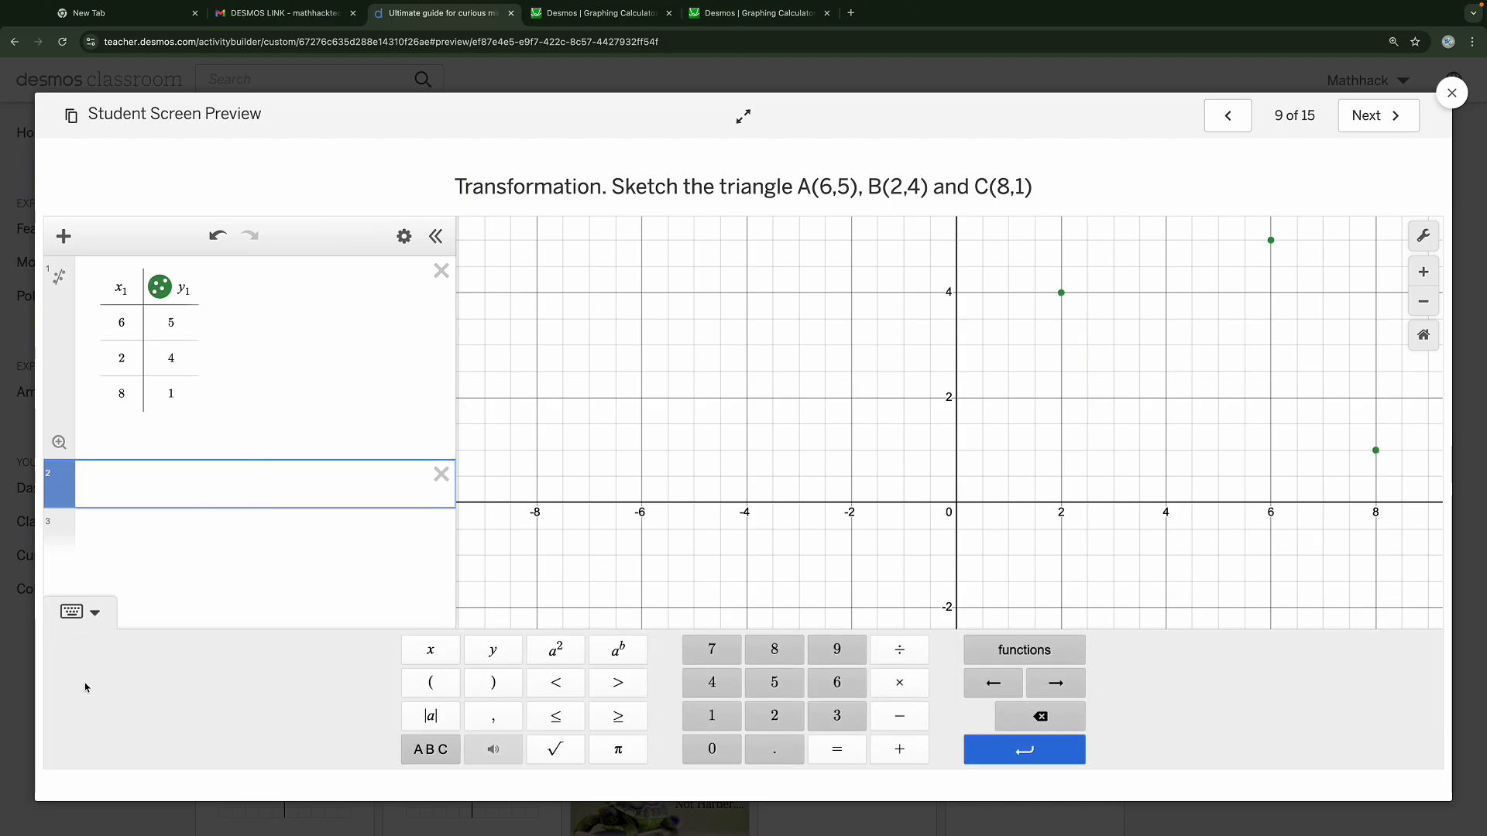
click(1023, 650)
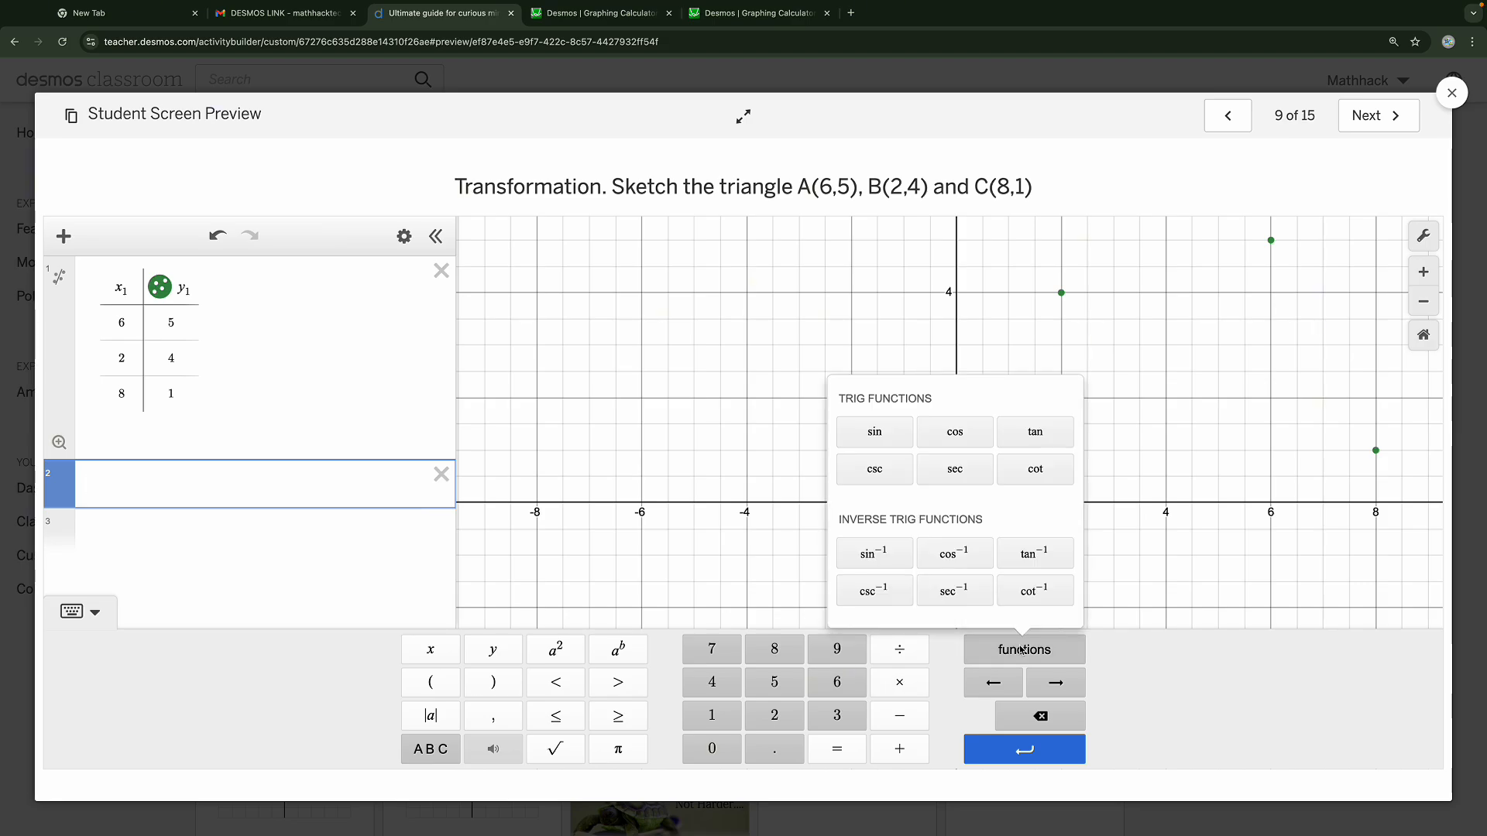
scroll(976, 527, down, 6)
scroll(974, 522, up, 4)
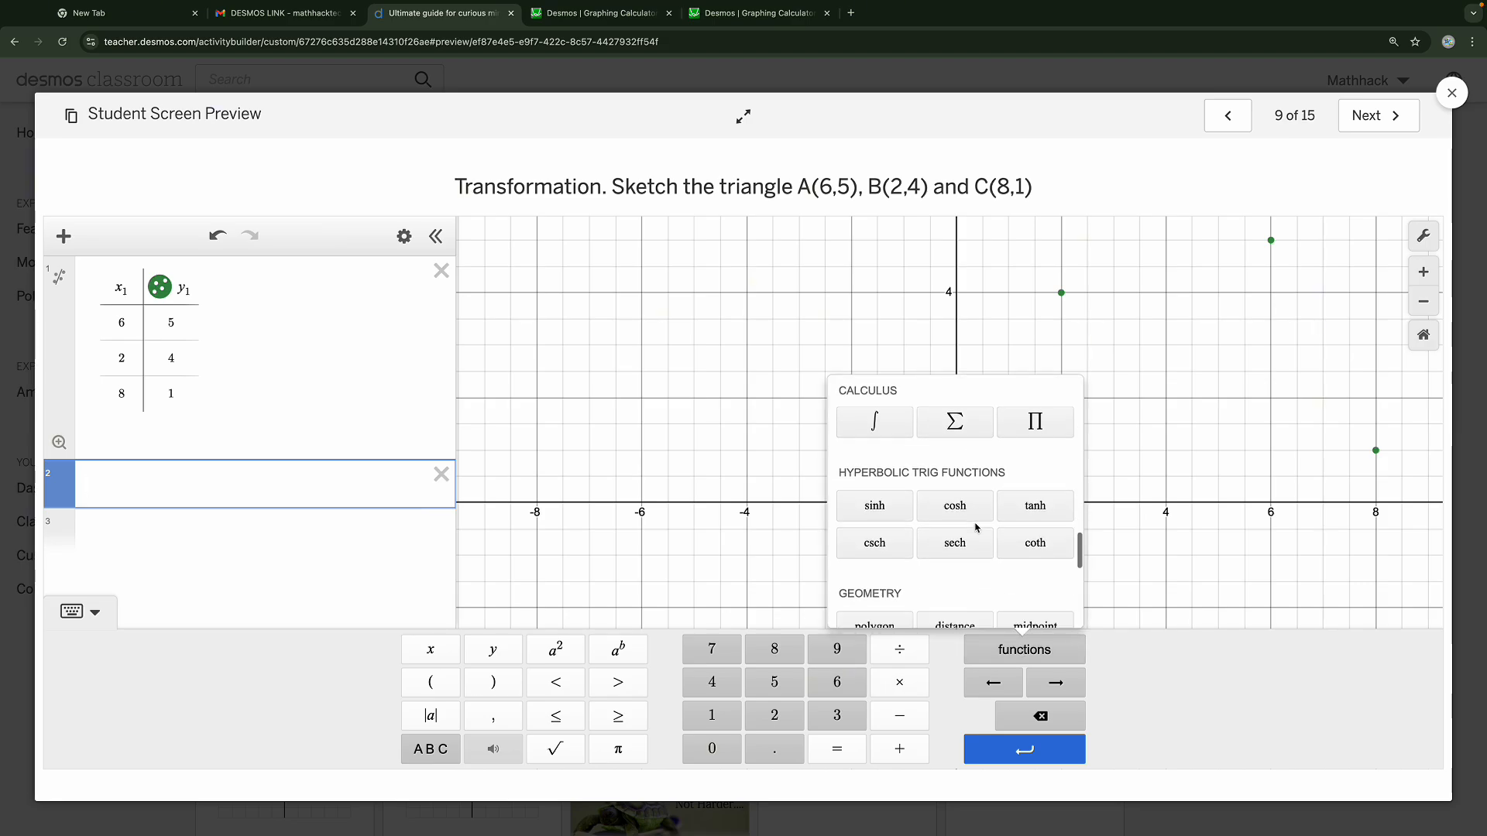
scroll(975, 525, down, 1)
scroll(976, 542, down, 2)
scroll(930, 511, up, 3)
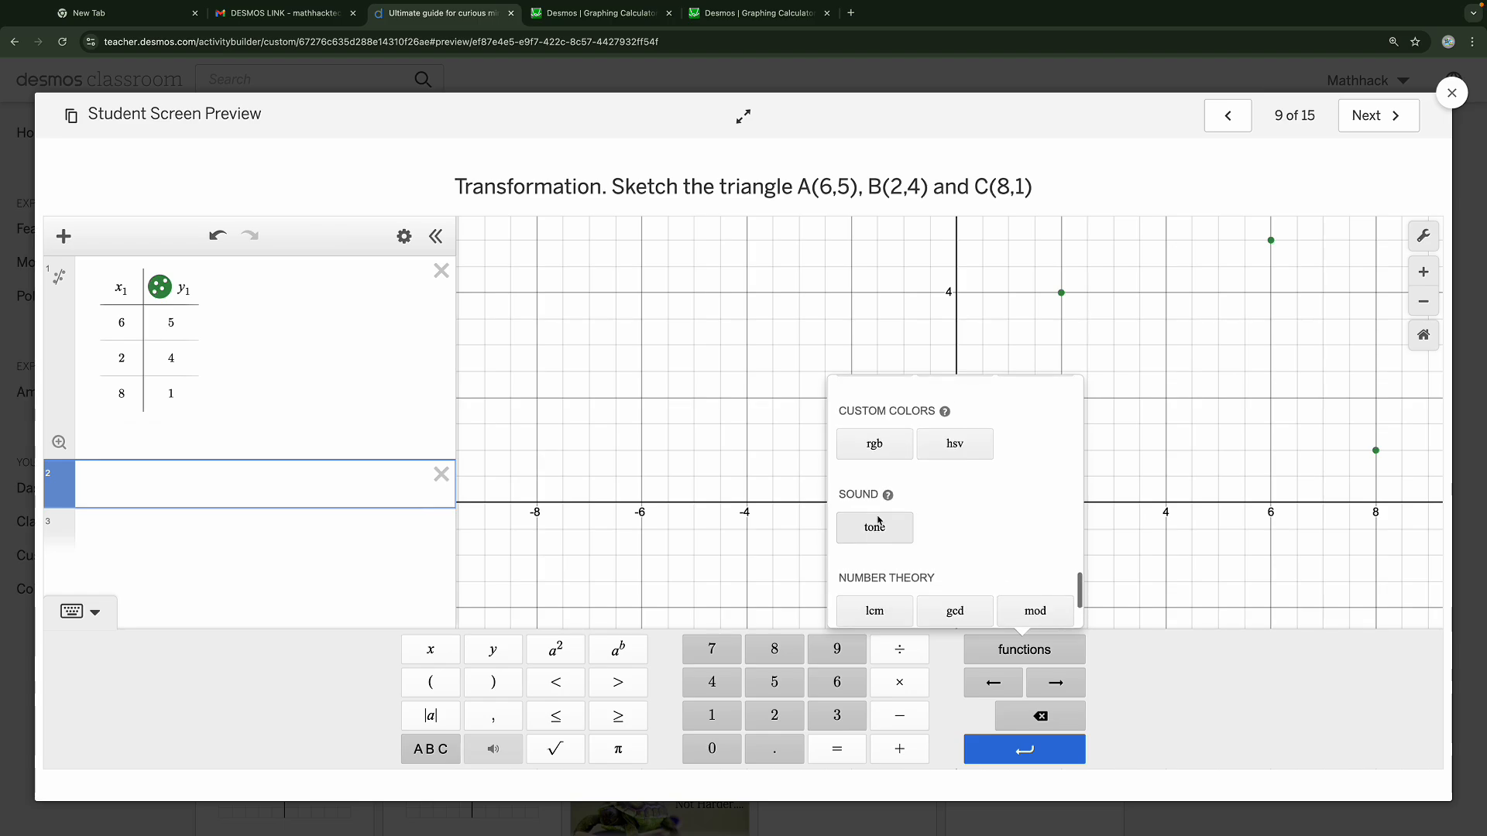
click(882, 494)
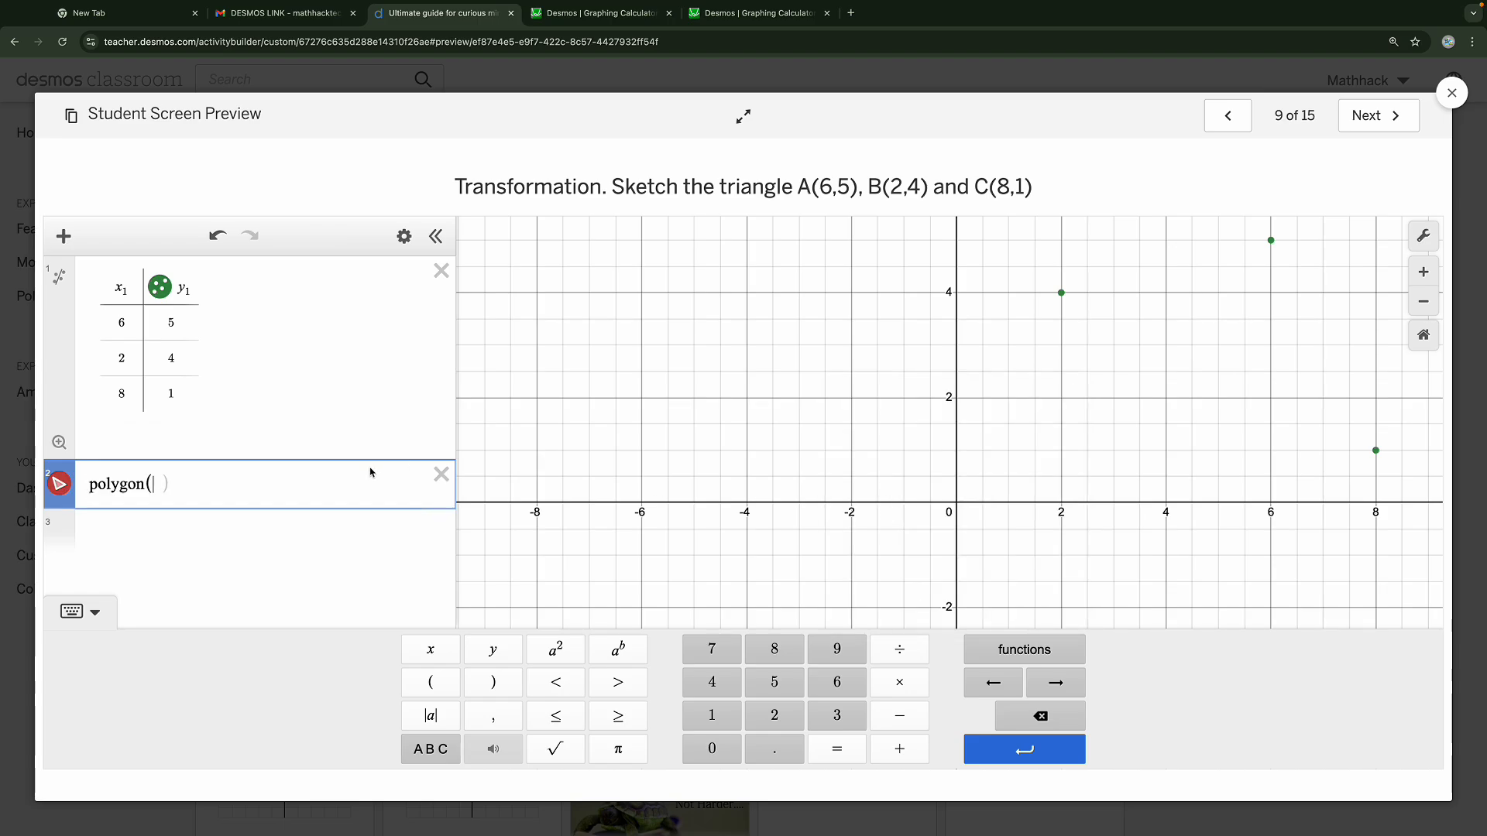
text(x1,)
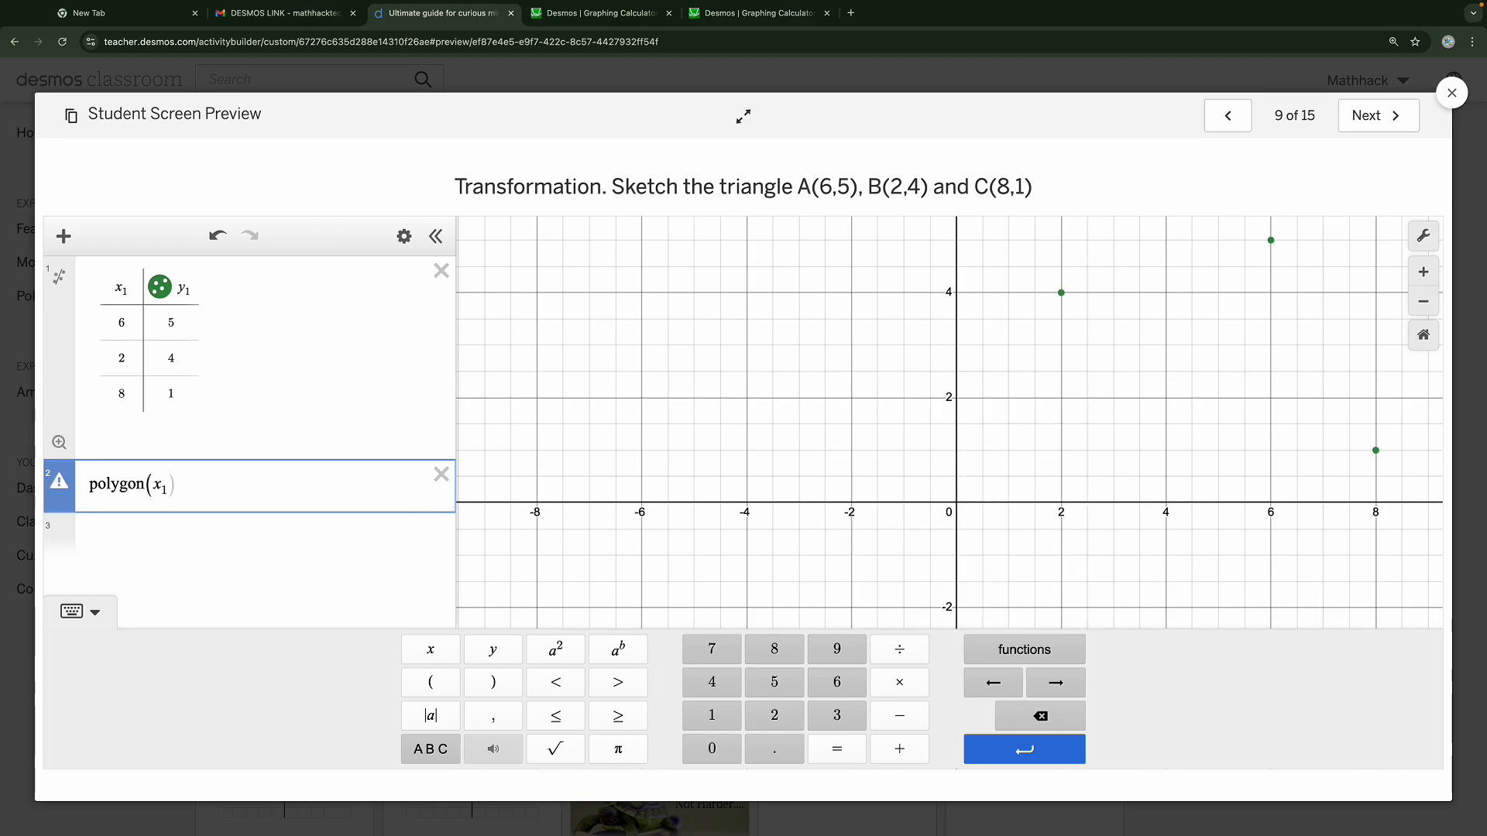
text(y1)
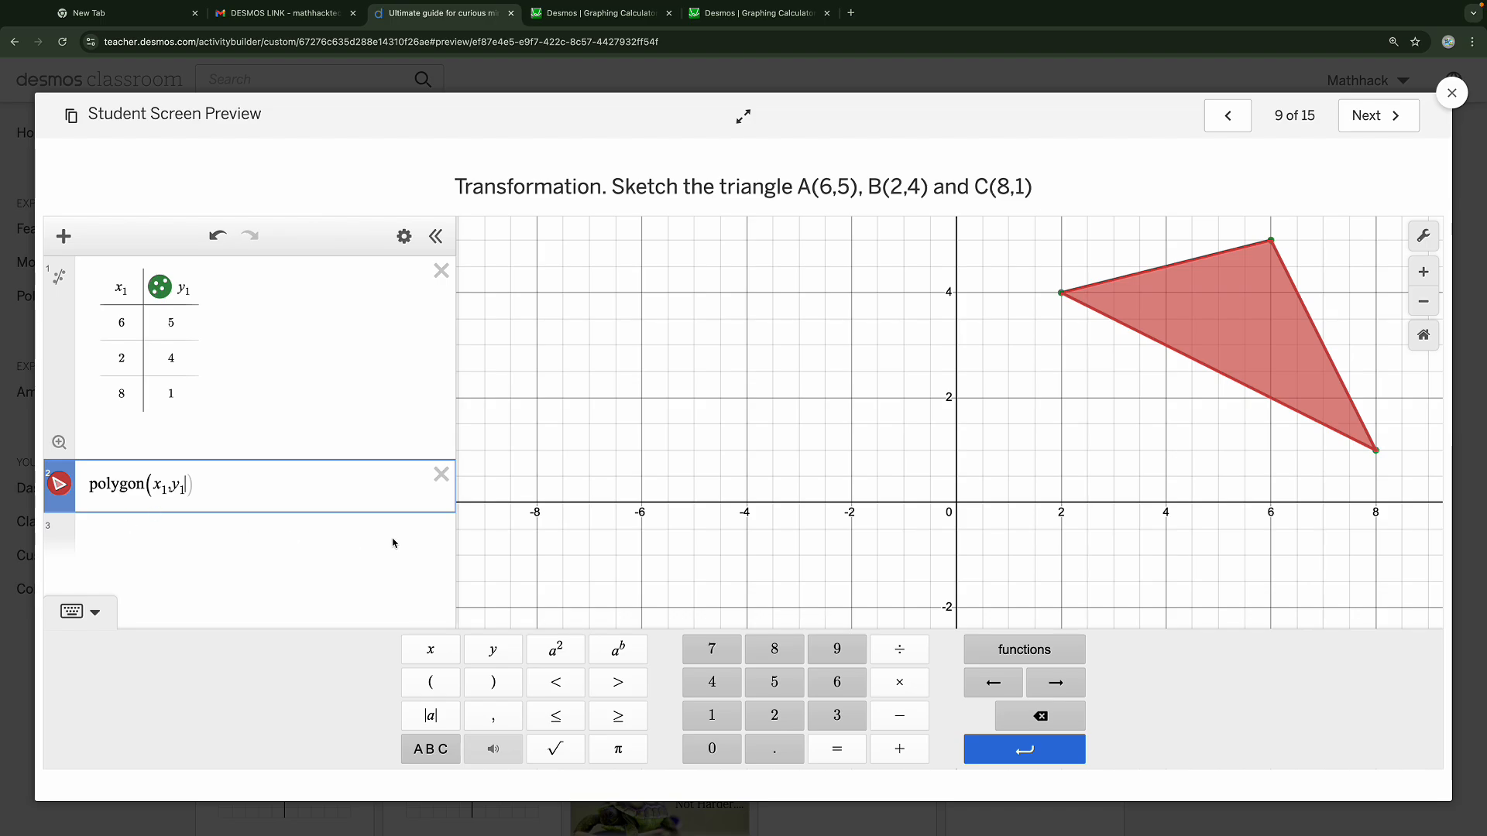
Try green as the triangle's colour, and set the polygon to purple
click(212, 536)
click(60, 487)
click(59, 485)
click(60, 486)
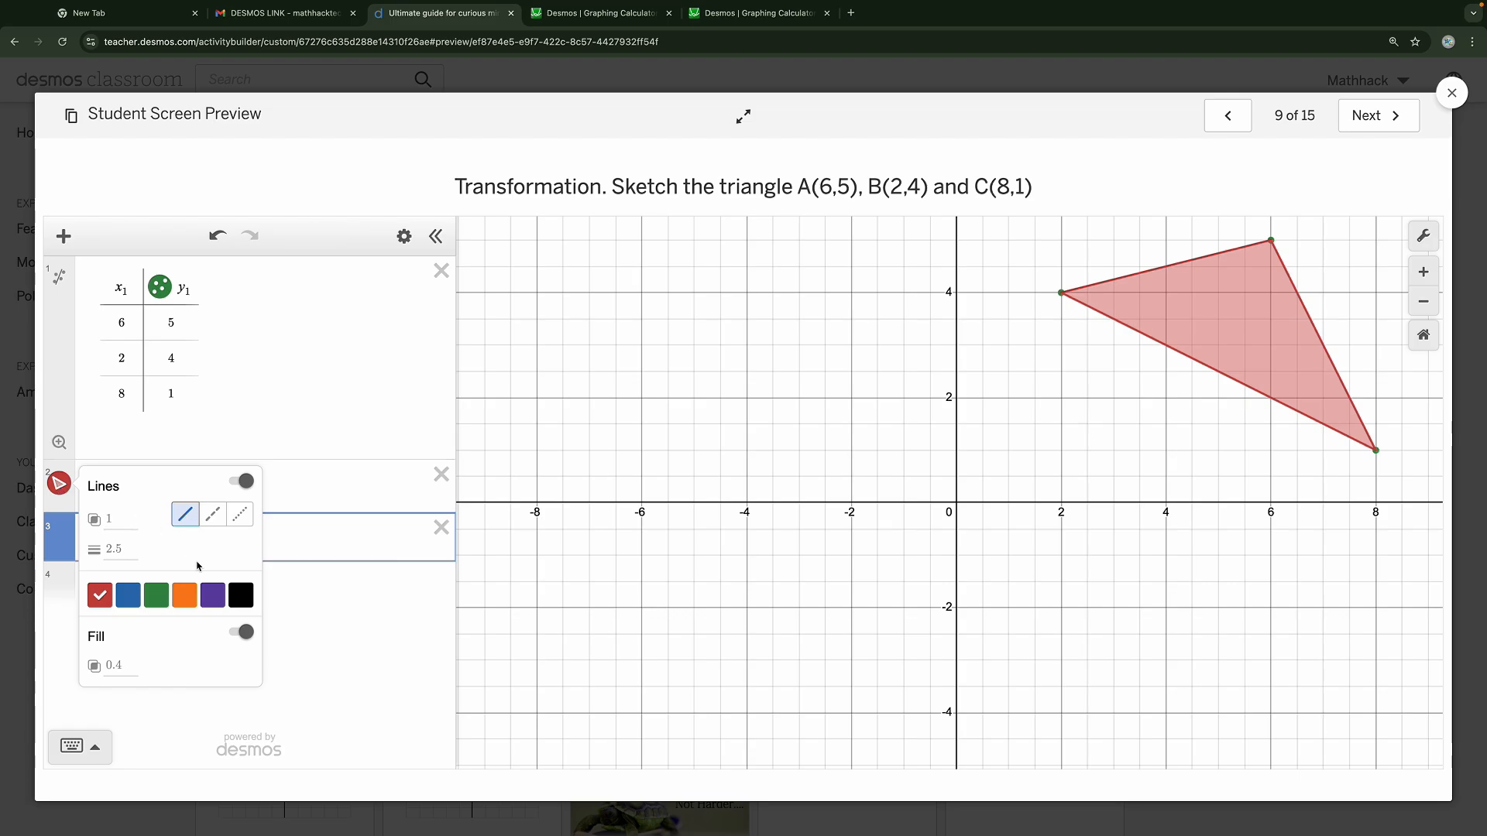
click(156, 595)
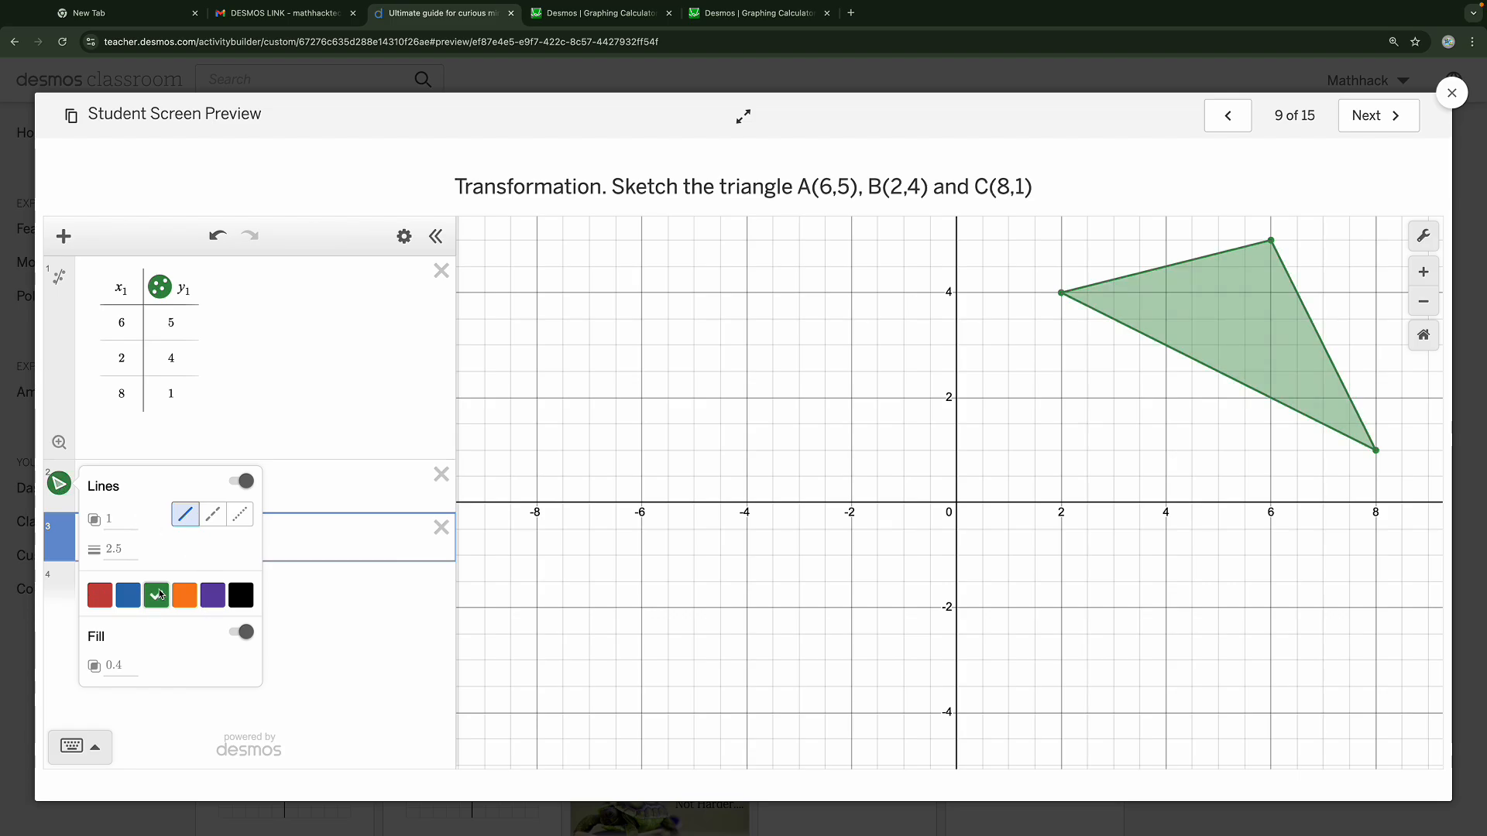
click(212, 595)
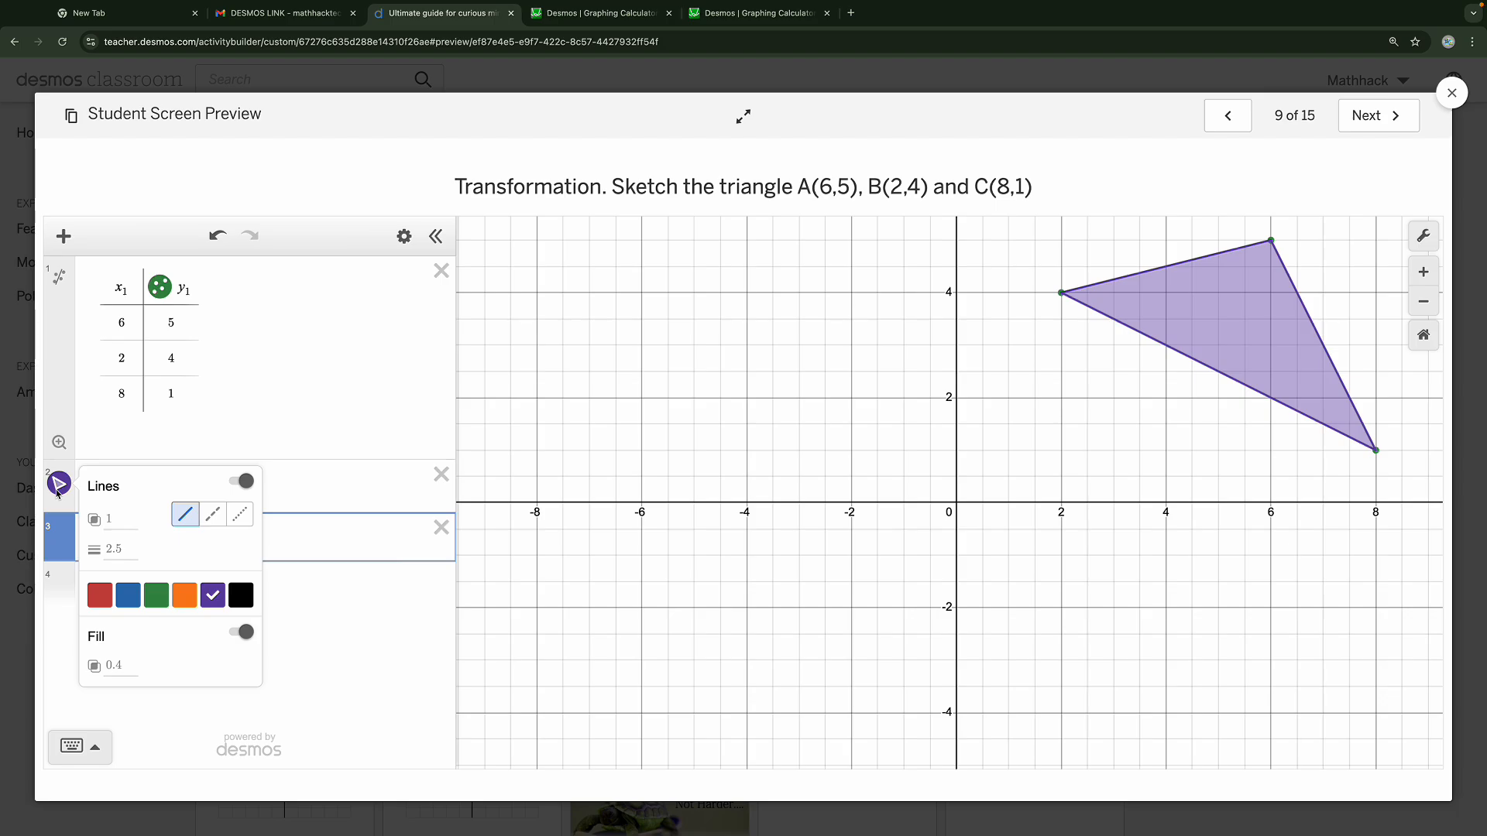
Advance the activity preview to screen 11, Solving Systems, checking the system of equations given on screen 10
click(1362, 116)
click(1363, 130)
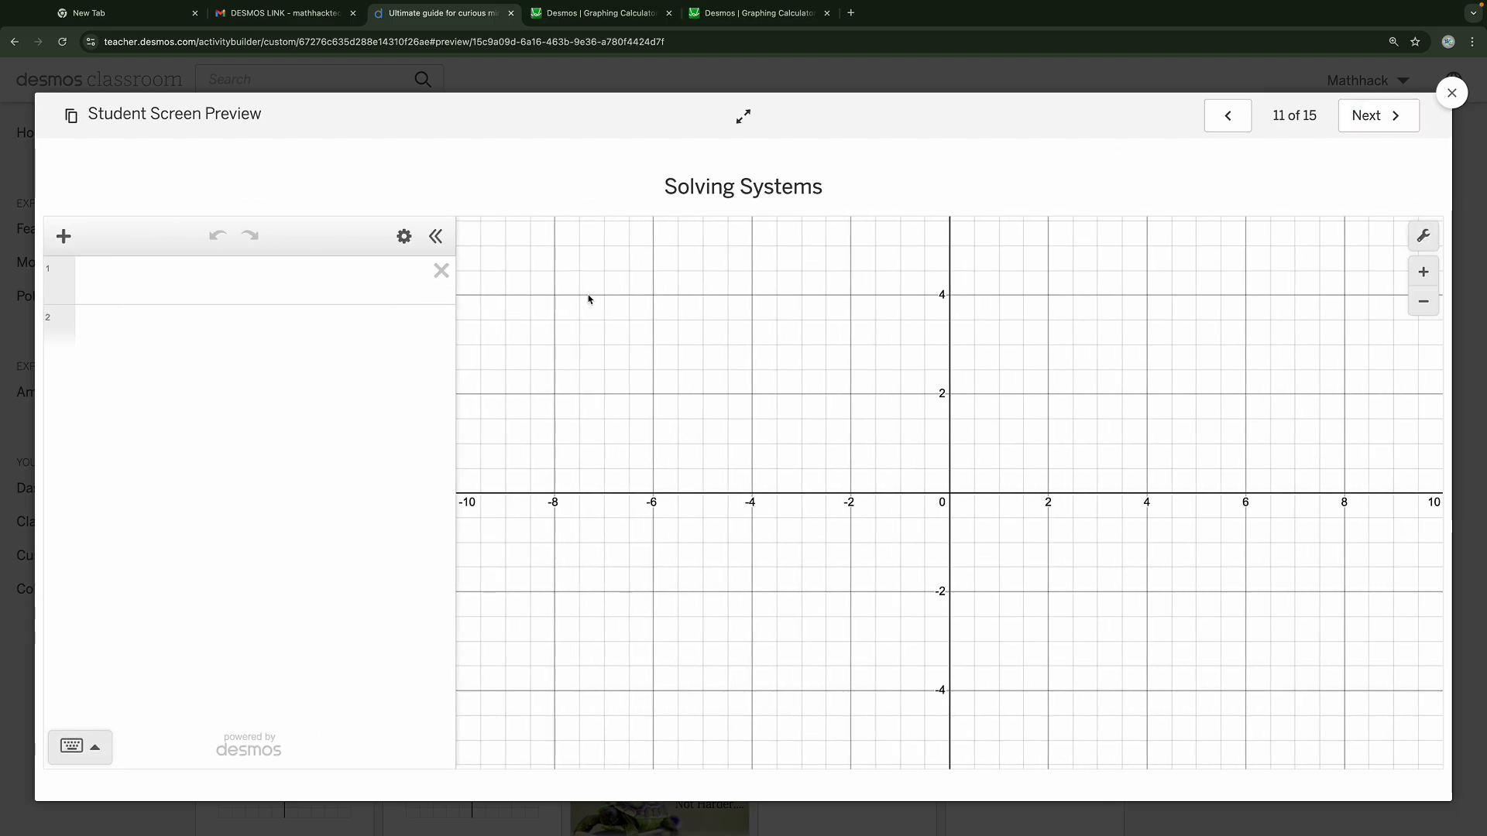
click(246, 288)
click(1227, 117)
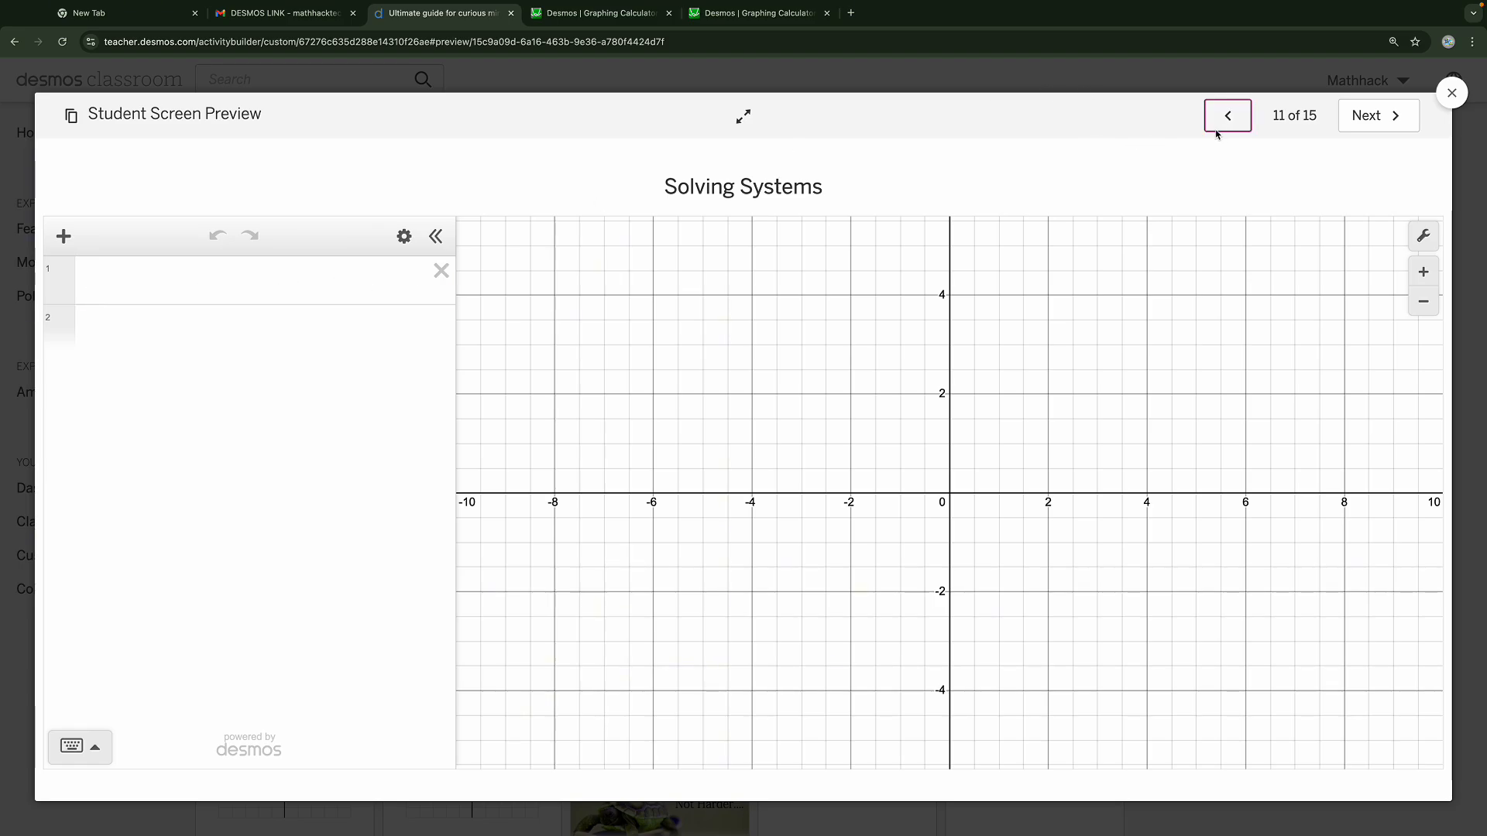
click(1392, 118)
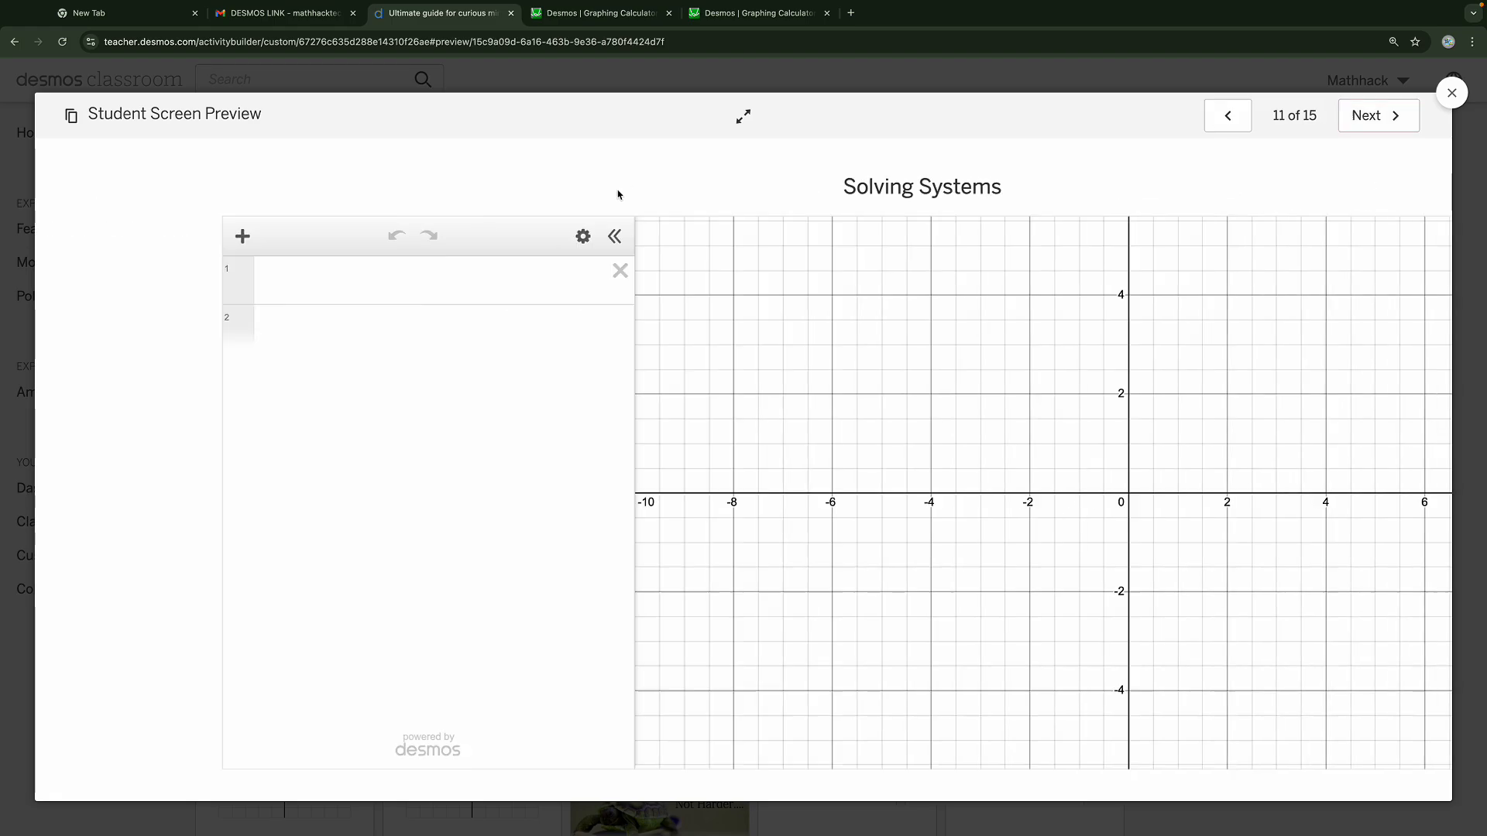
Graph the equation 4x − y = 15 on line 1
click(272, 287)
text(4x)
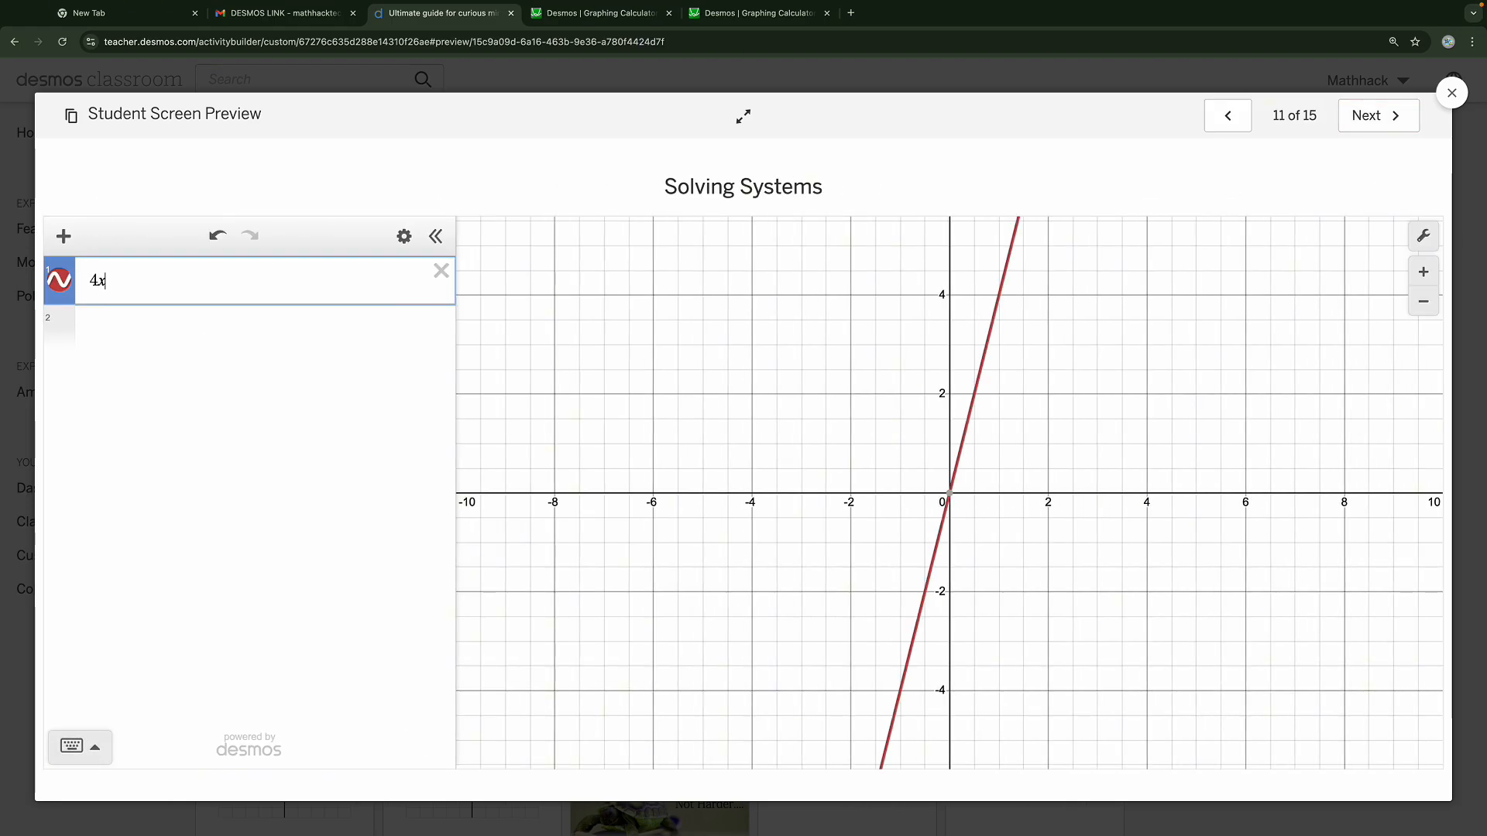
text(-y=15)
click(346, 321)
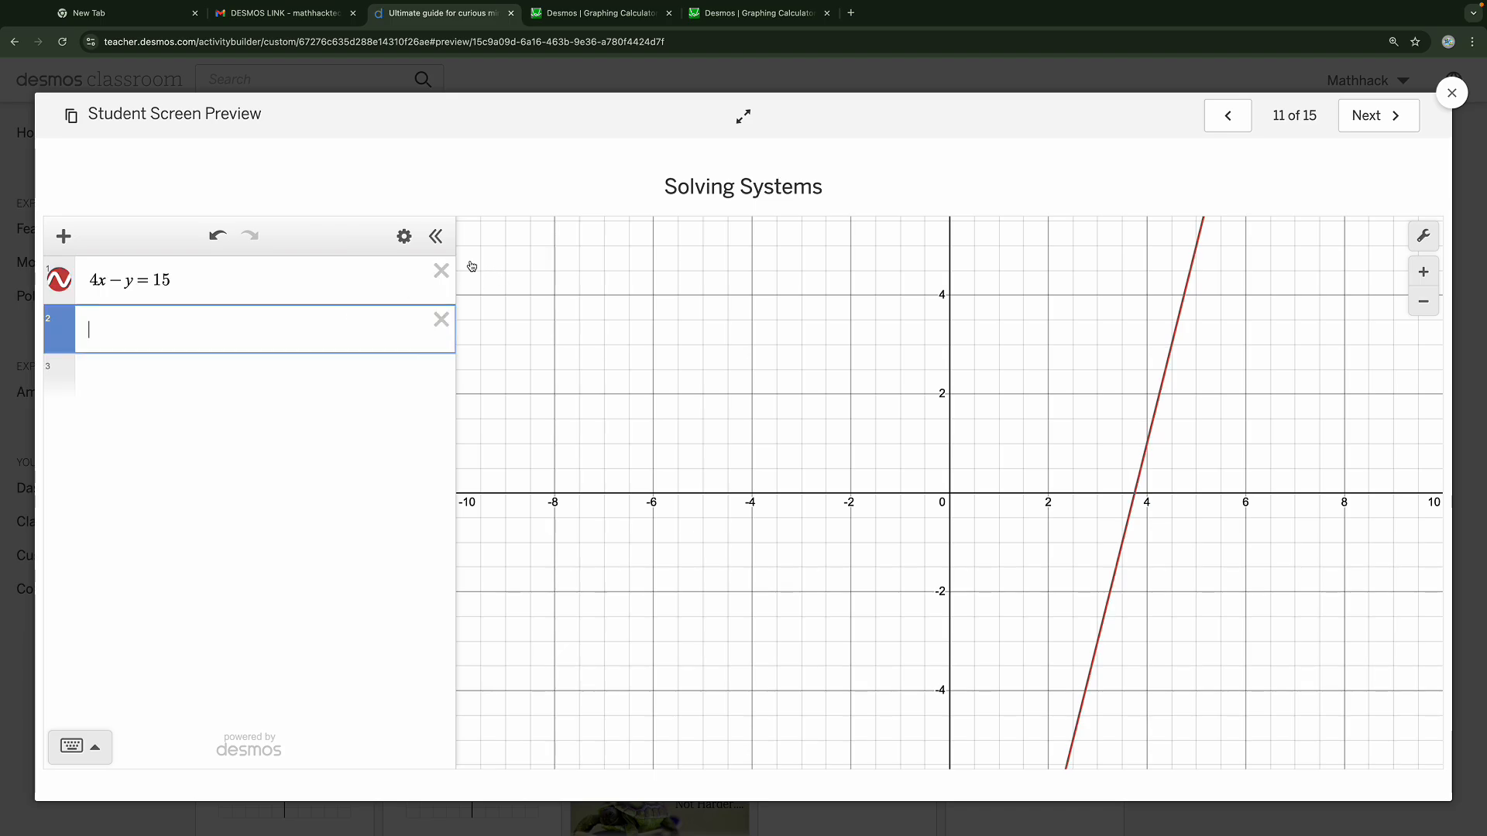
Recheck the system on screen 10 and correct the equation on line 1 to 4x − y = 12
click(1225, 127)
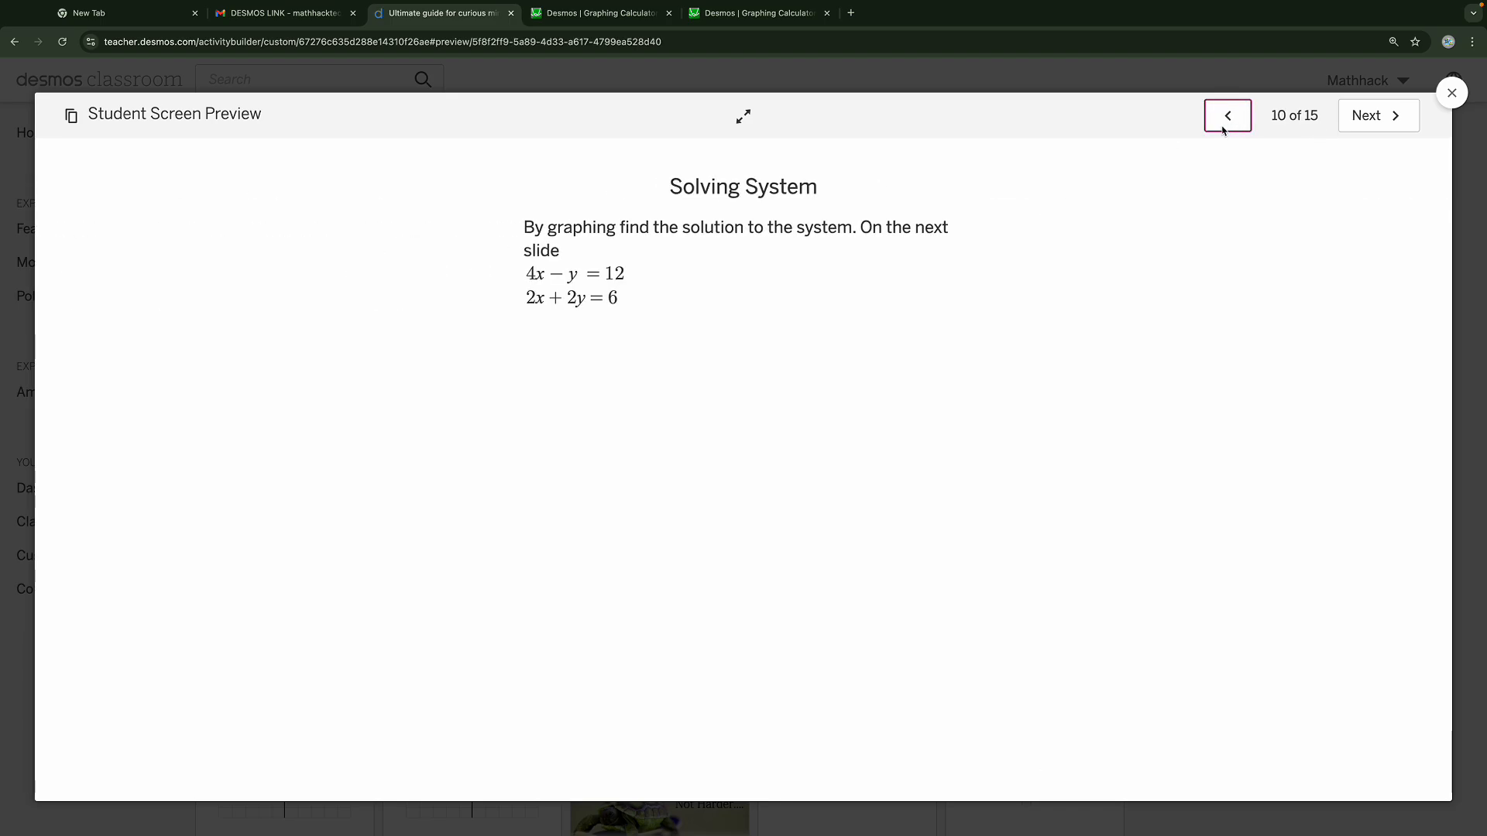
click(1405, 117)
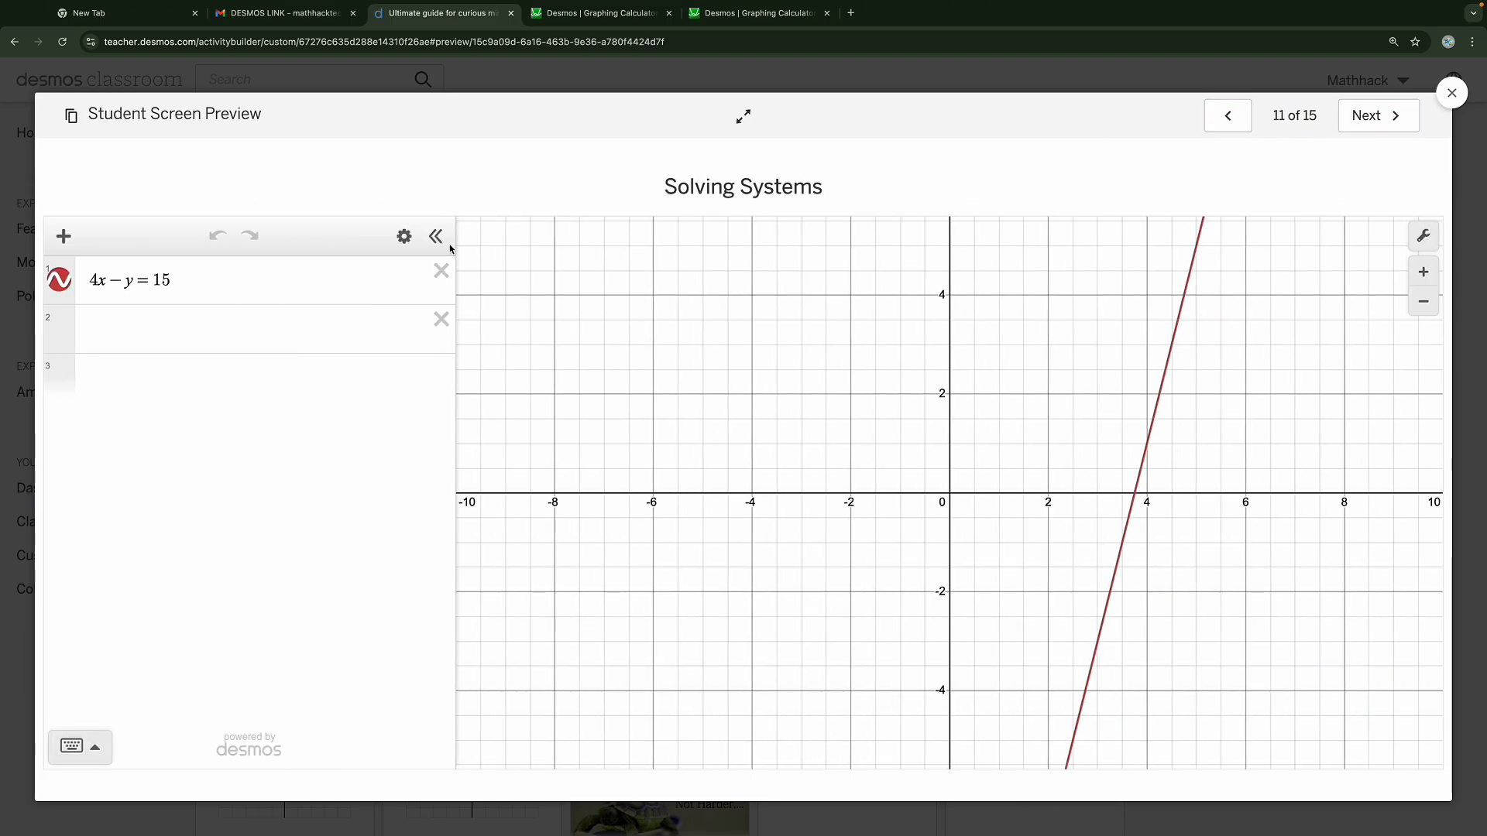
click(394, 283)
key(BackSpace)
text(2)
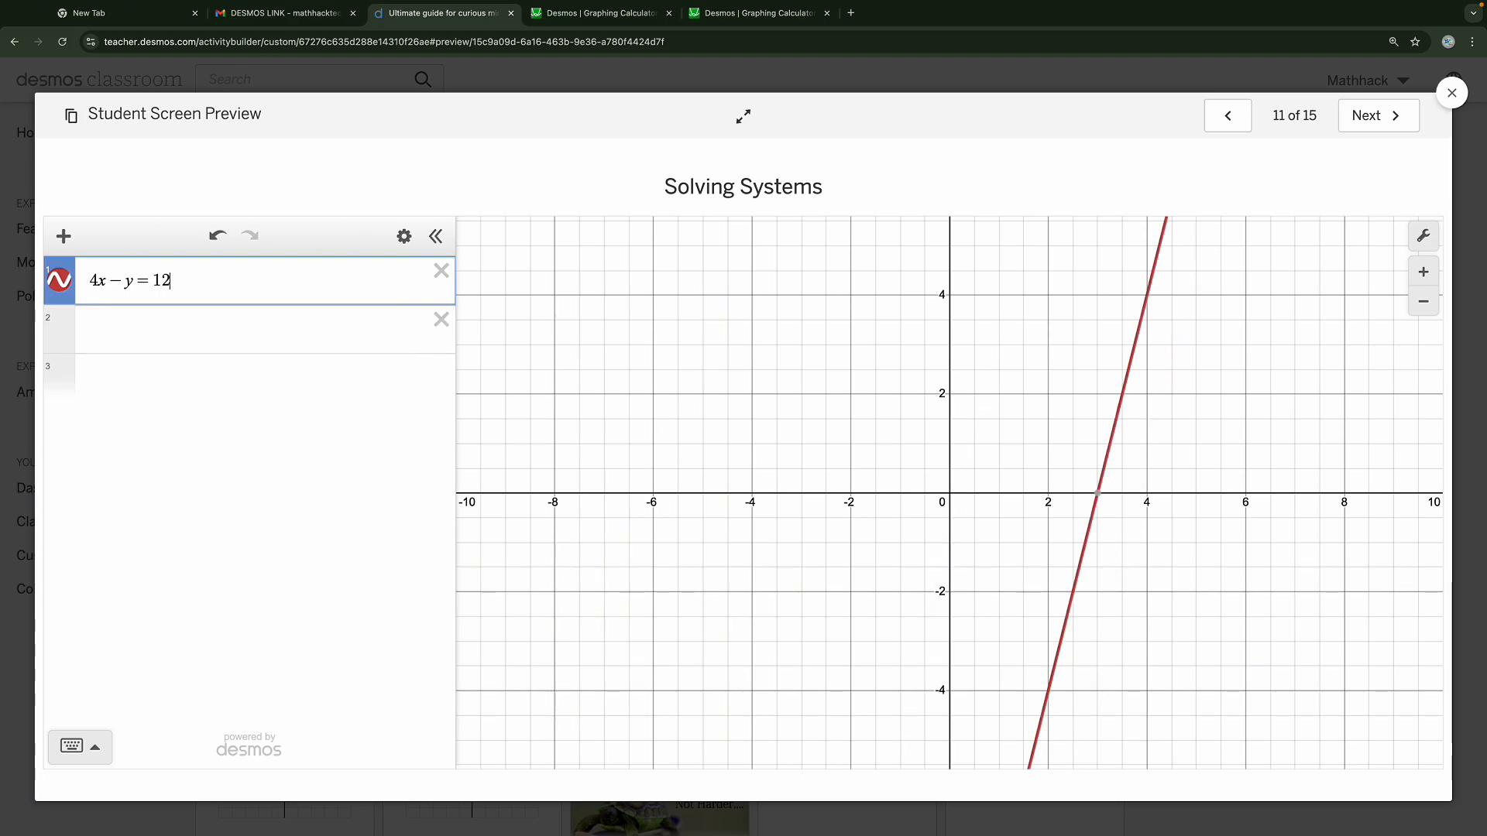
Enter 2x − 2y on line 2 as the left side of the system's second equation
click(348, 337)
text(2x)
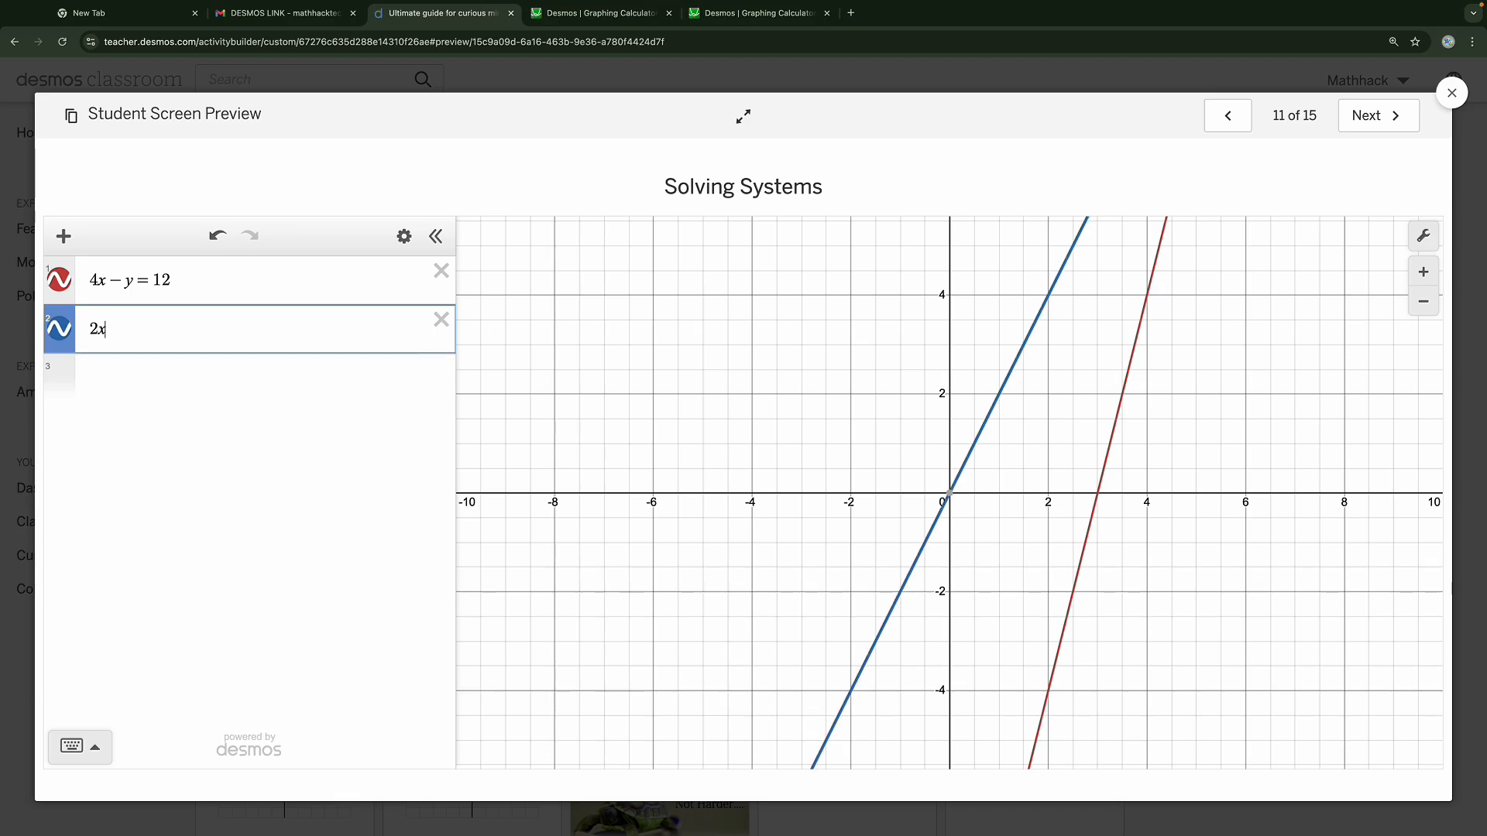
text(-2y)
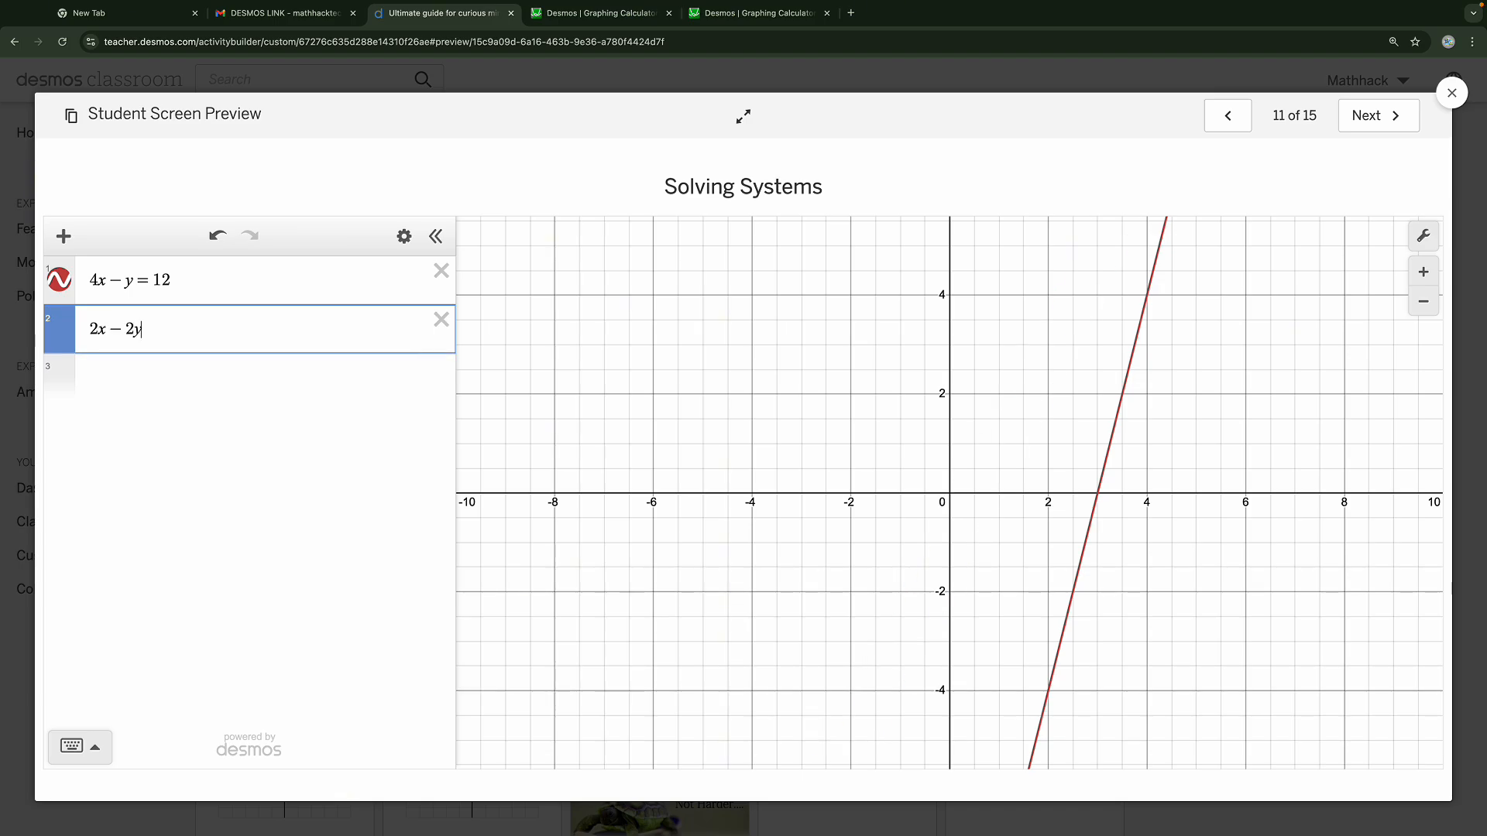
Recheck the system on screen 10 and correct line 2 to the full equation 2x + 2y = 6
click(1217, 128)
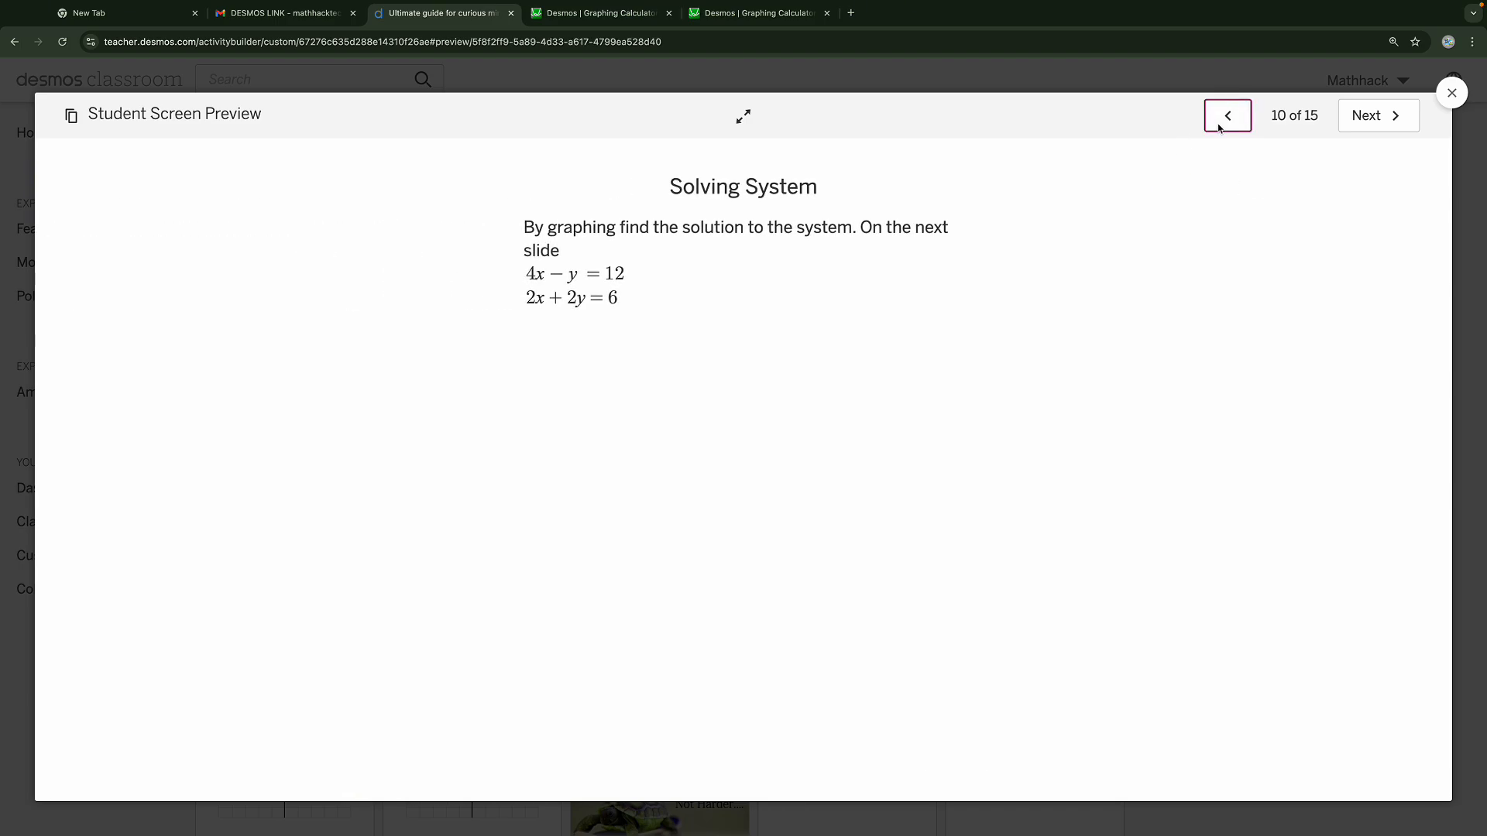
click(1368, 122)
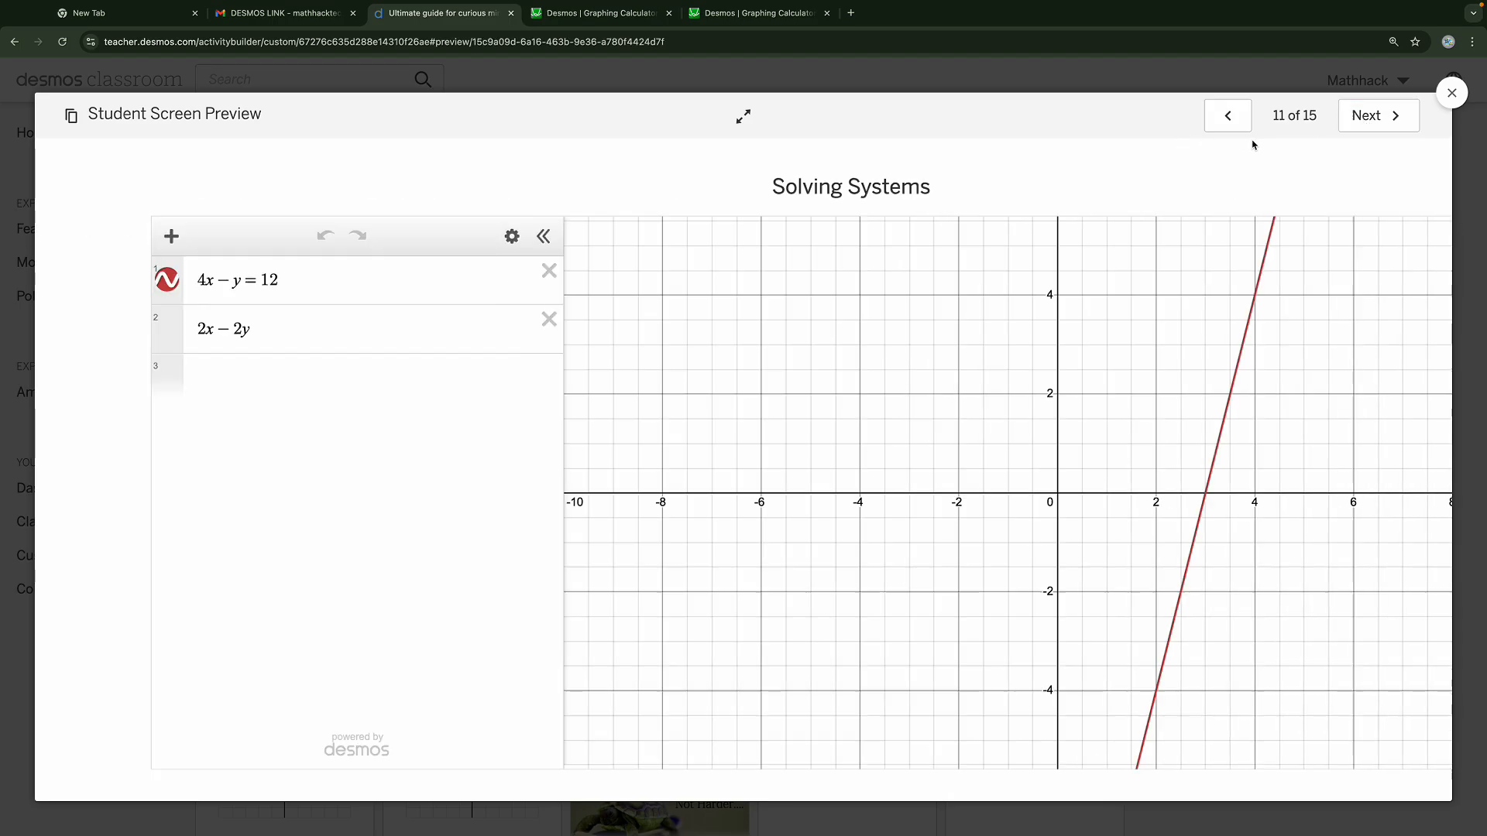
click(256, 328)
key(BackSpace)
key(BackSpace)
key(BackSpace)
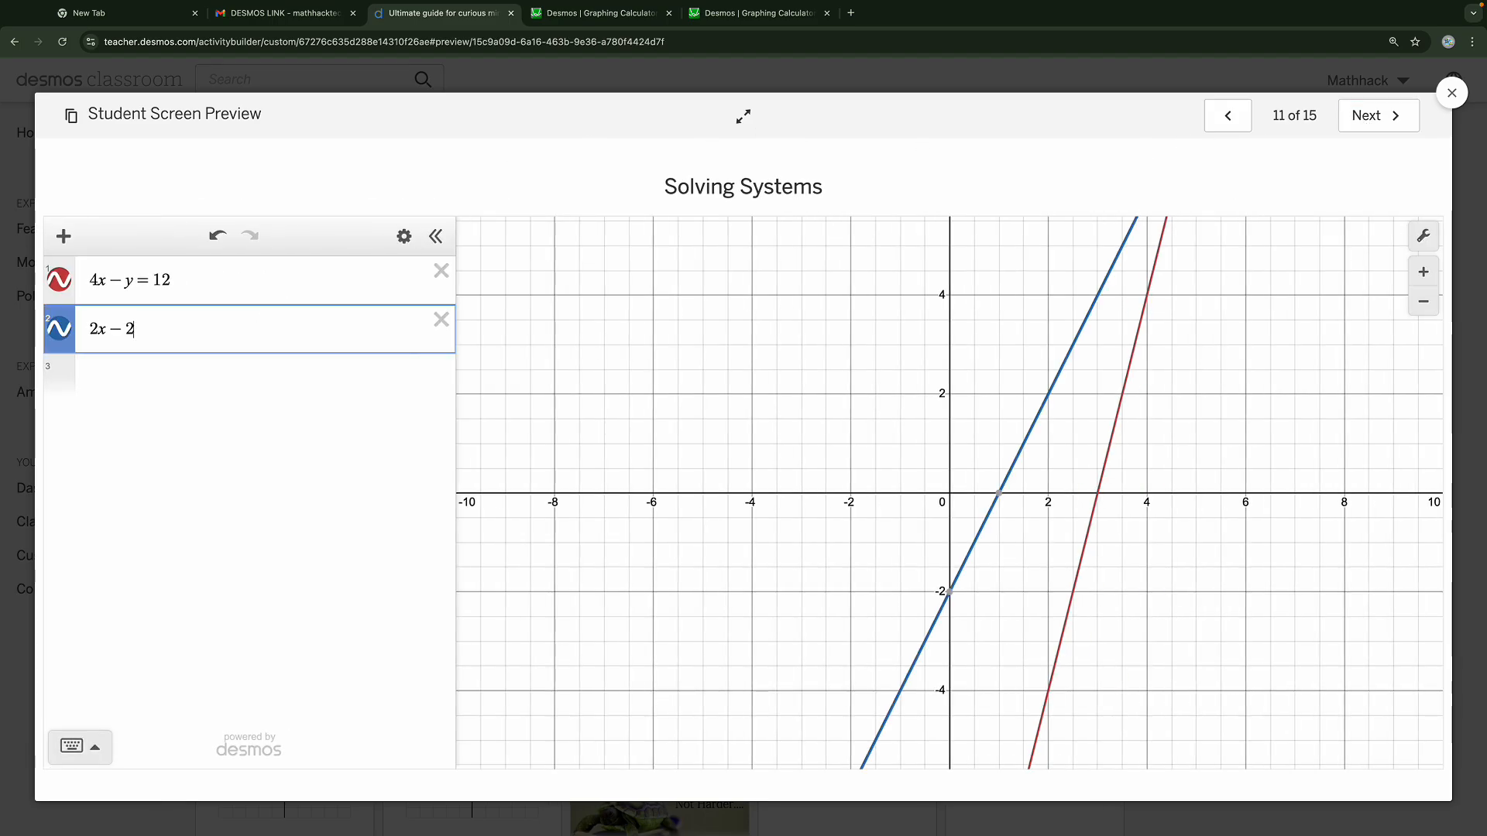
text(+2y)
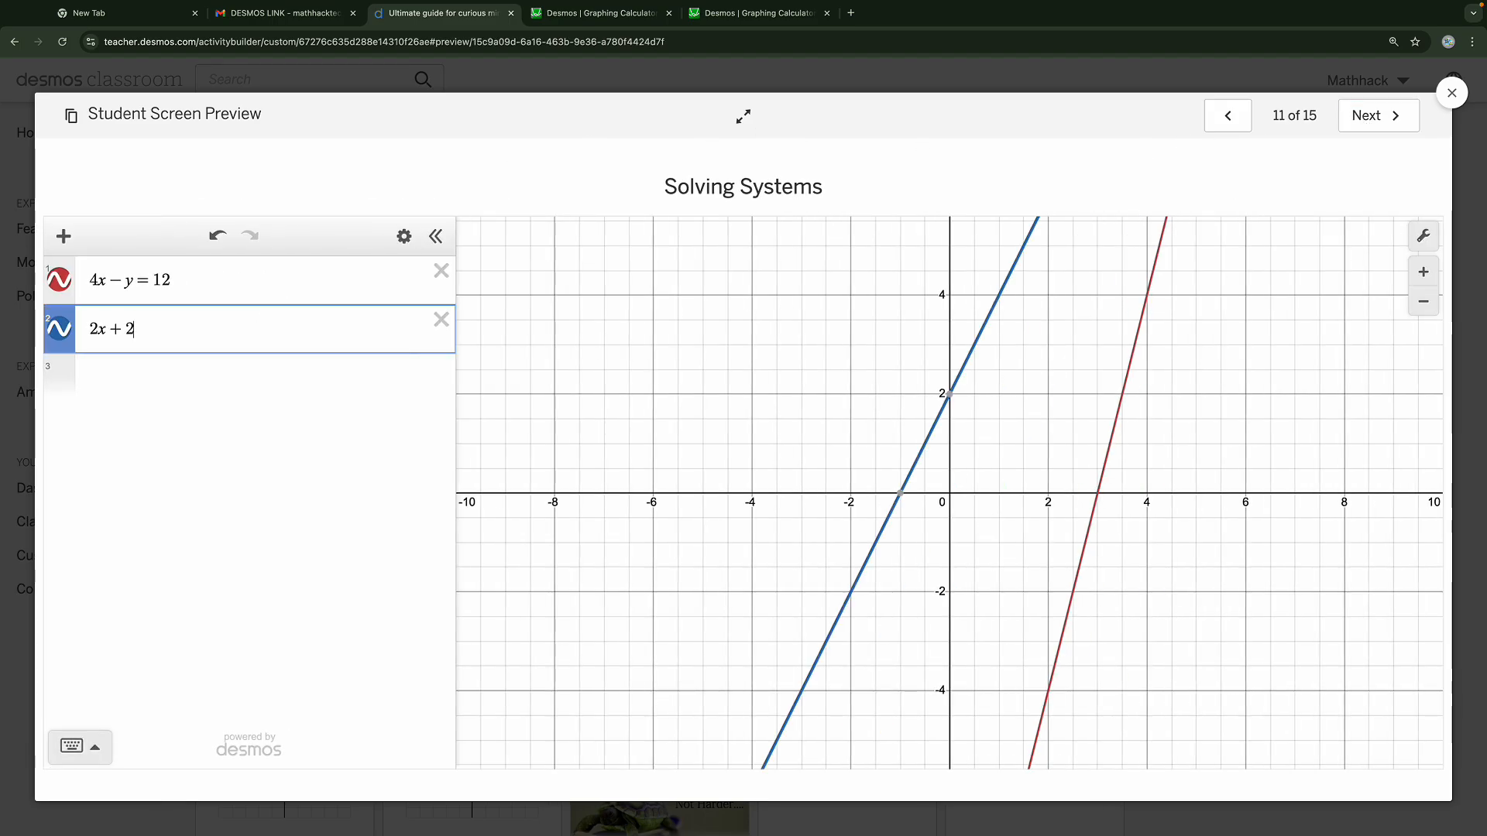
text(=6)
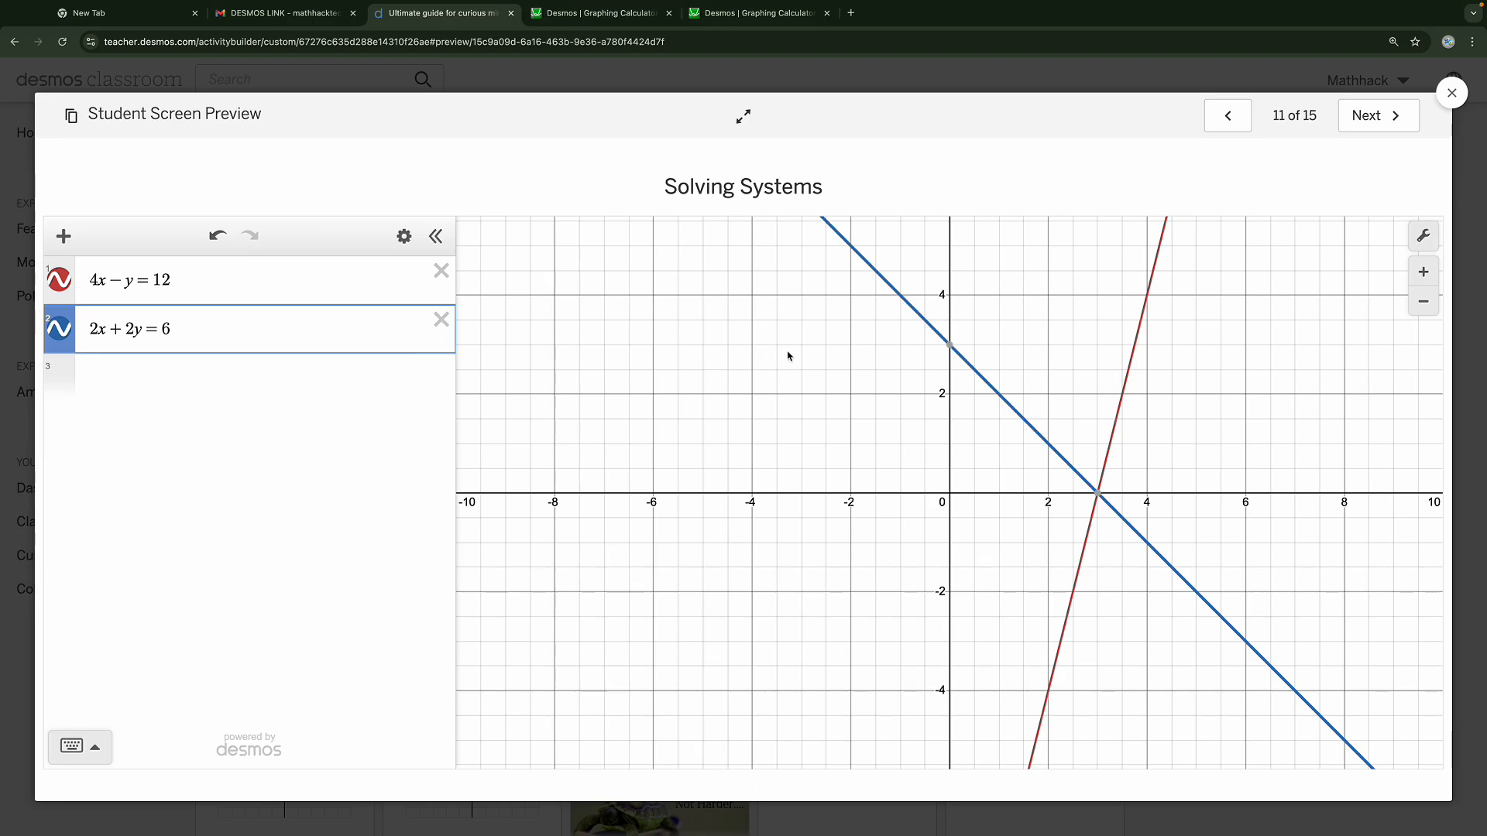
Show the coordinates of the point where the two lines intersect
scroll(783, 352, up, 10)
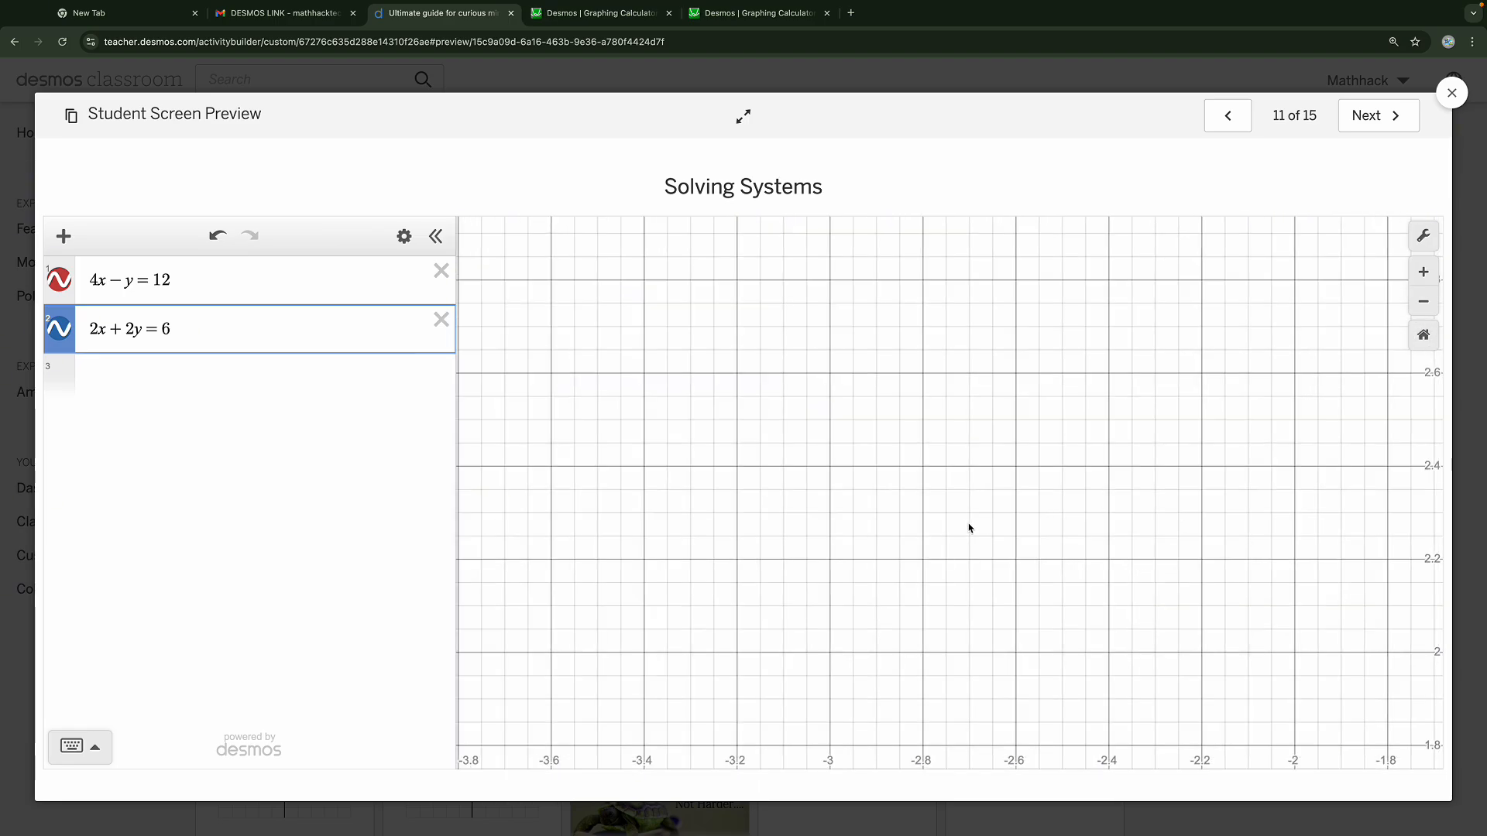
scroll(979, 516, down, 10)
scroll(982, 518, down, 3)
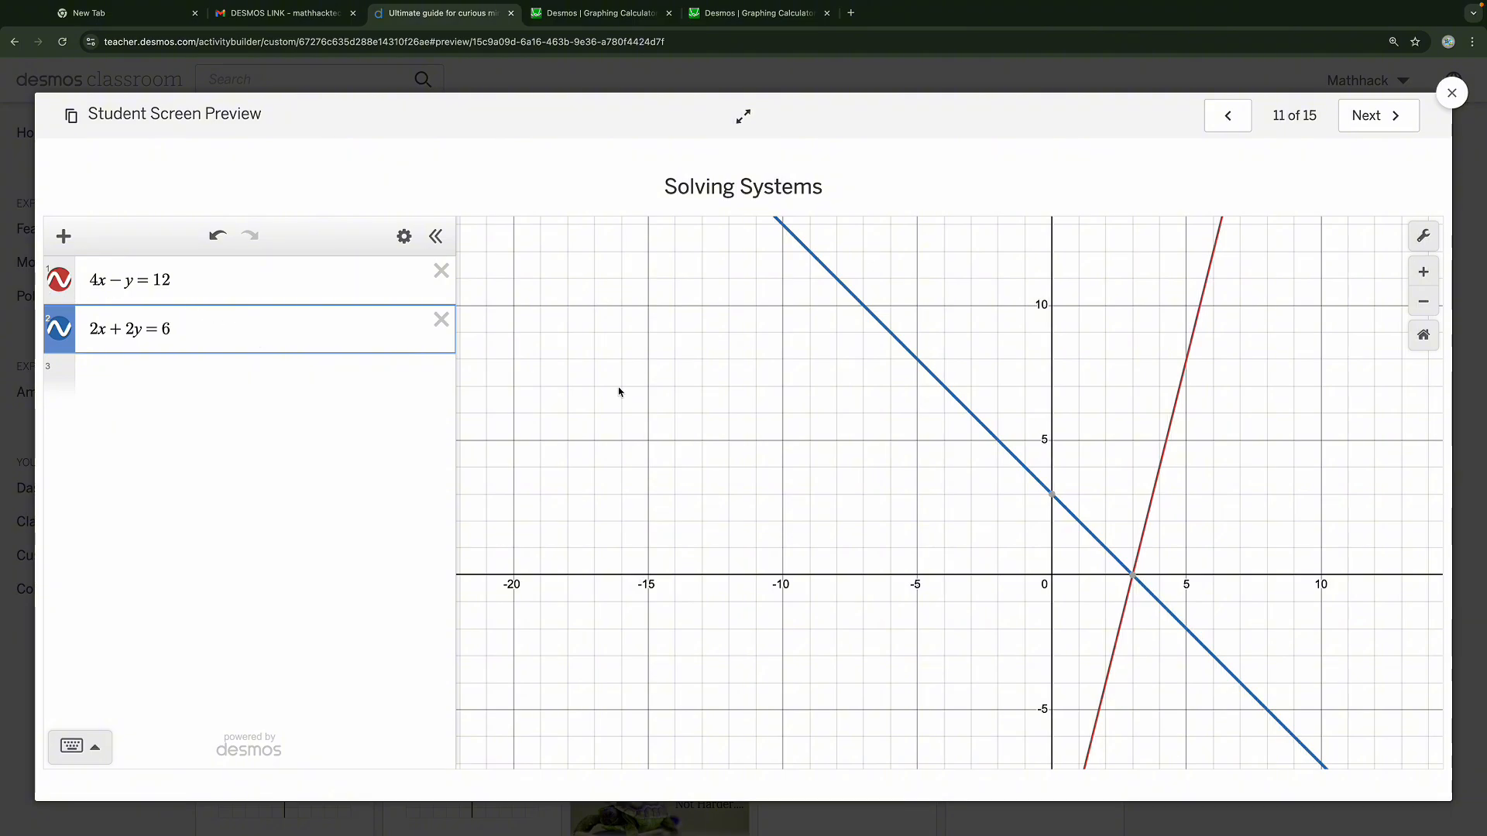
click(1133, 576)
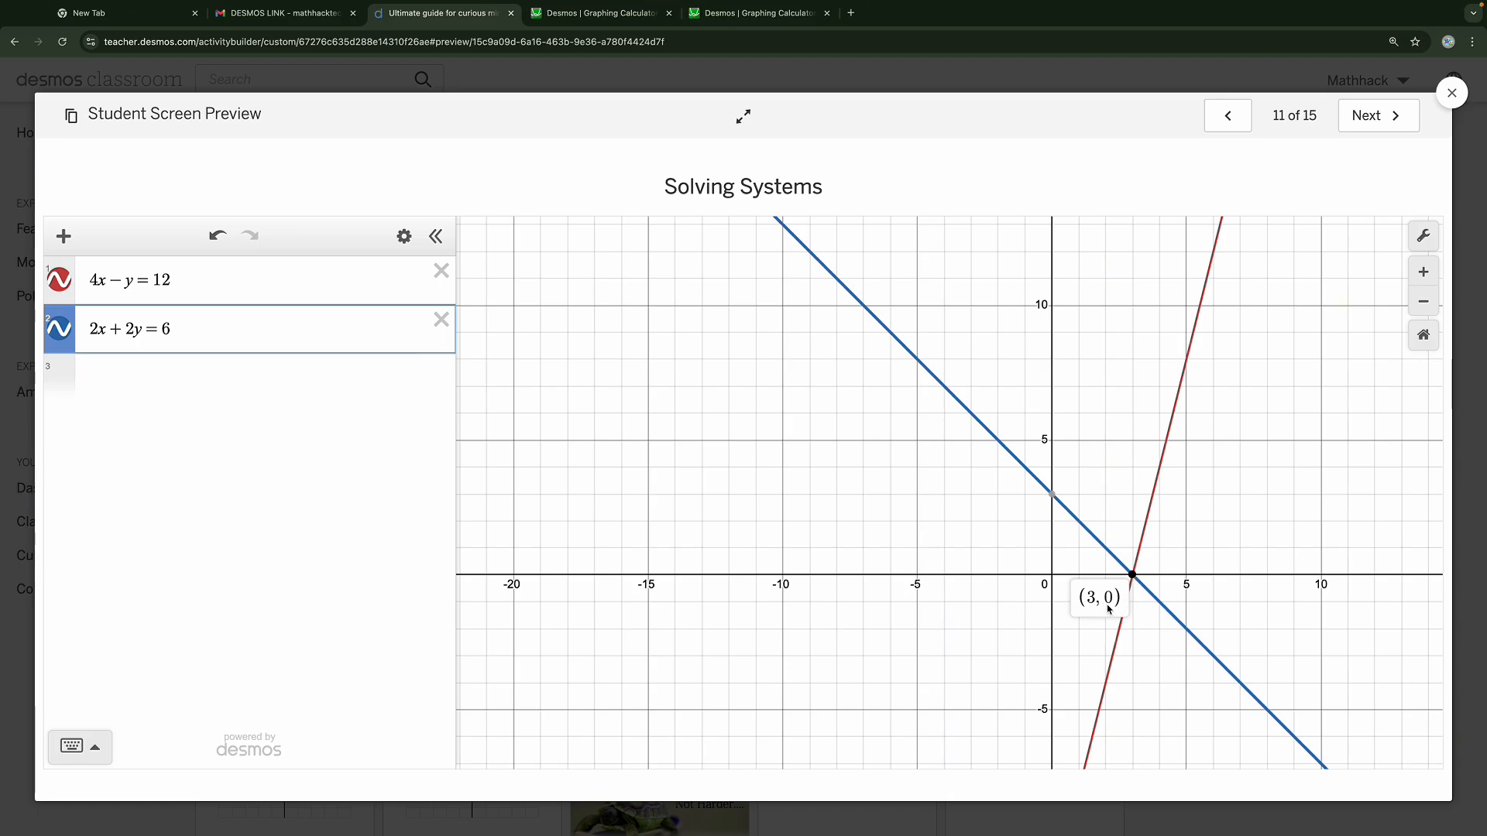
Advance the activity preview to screen 12, and insert an empty table in the blank Desmos Graphing Calculator browser page
click(1380, 123)
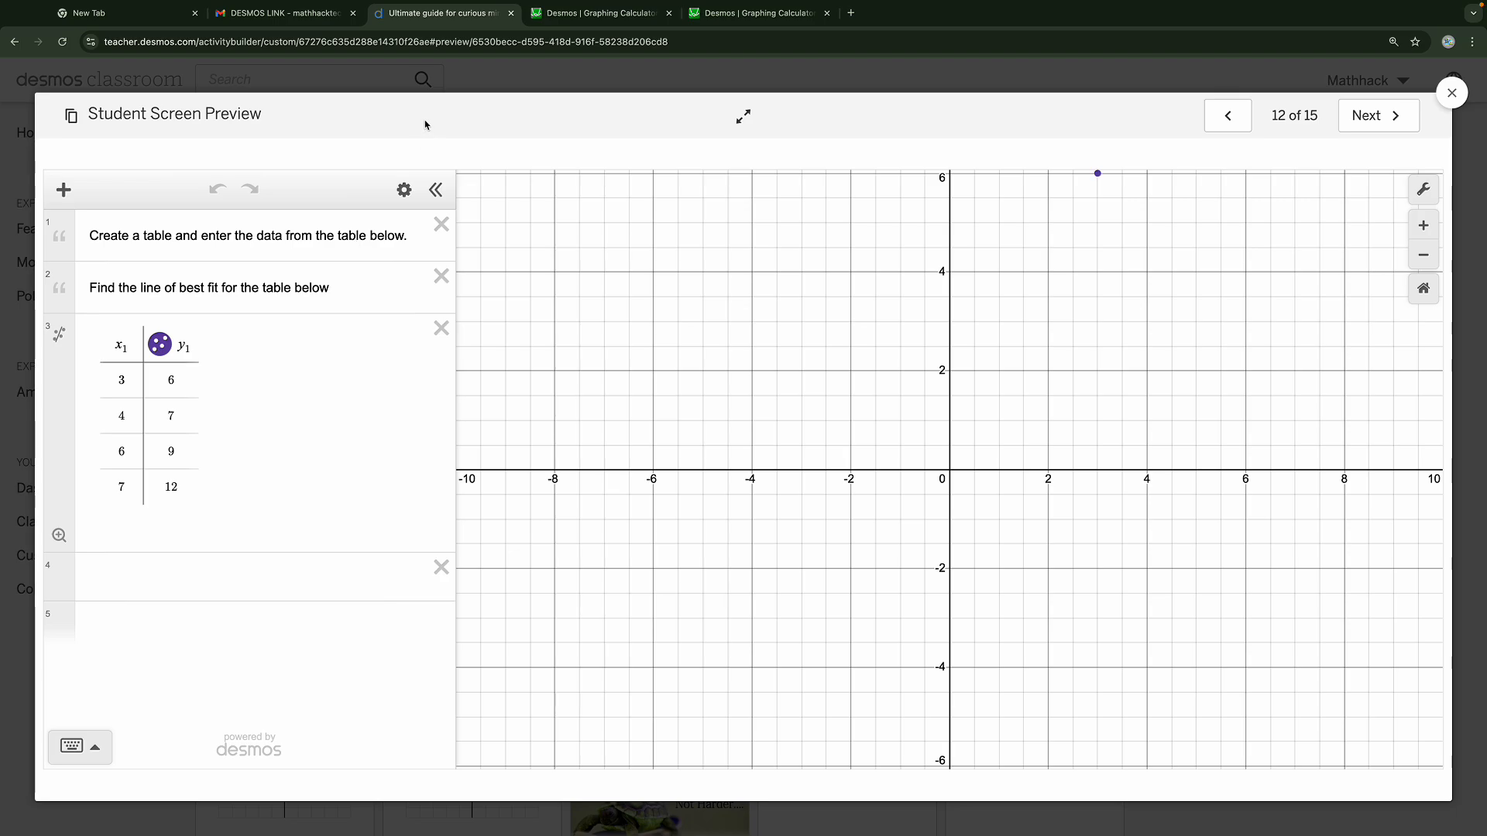
click(784, 10)
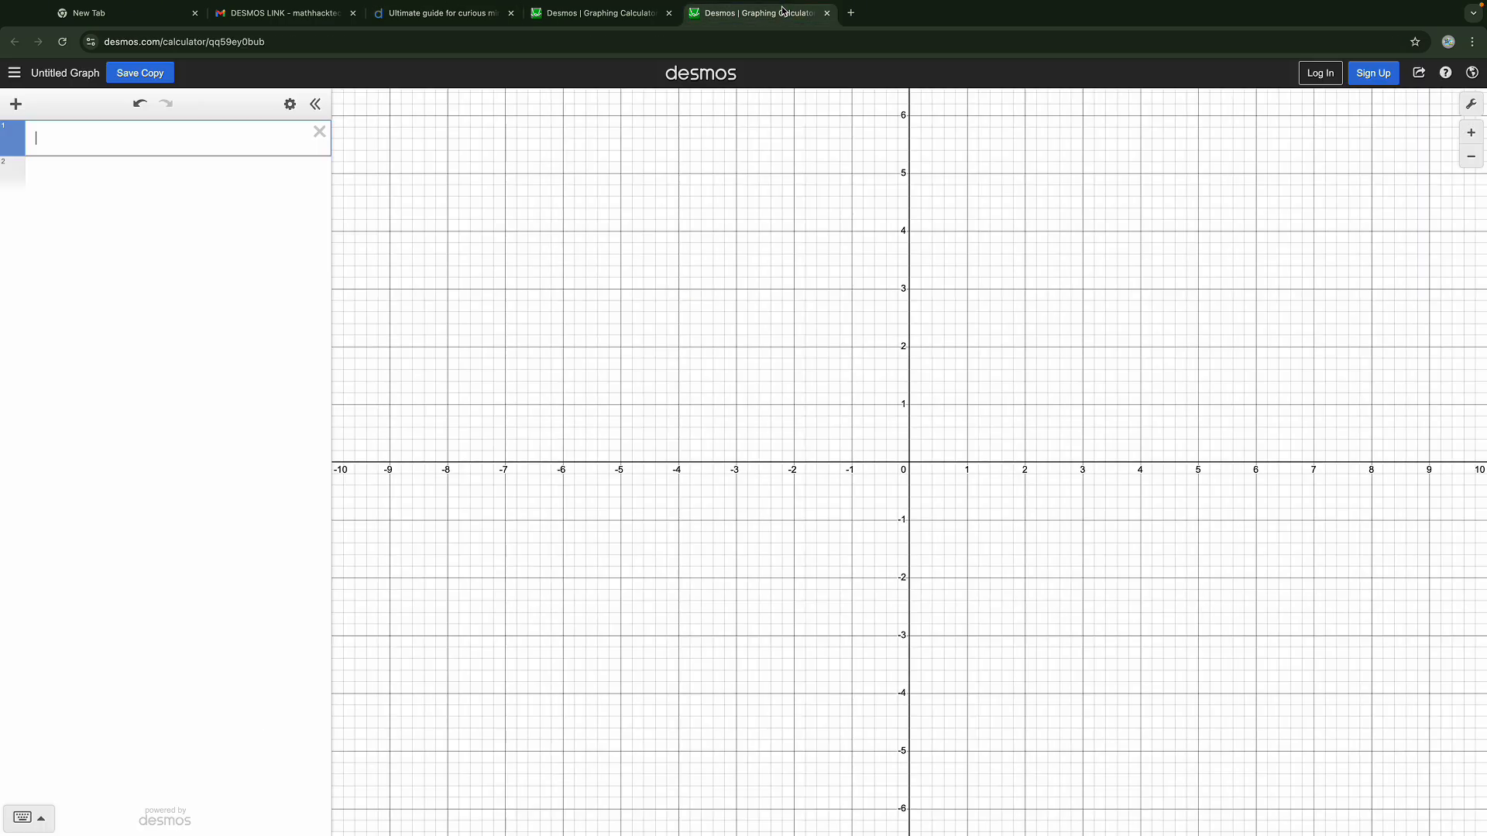
click(16, 109)
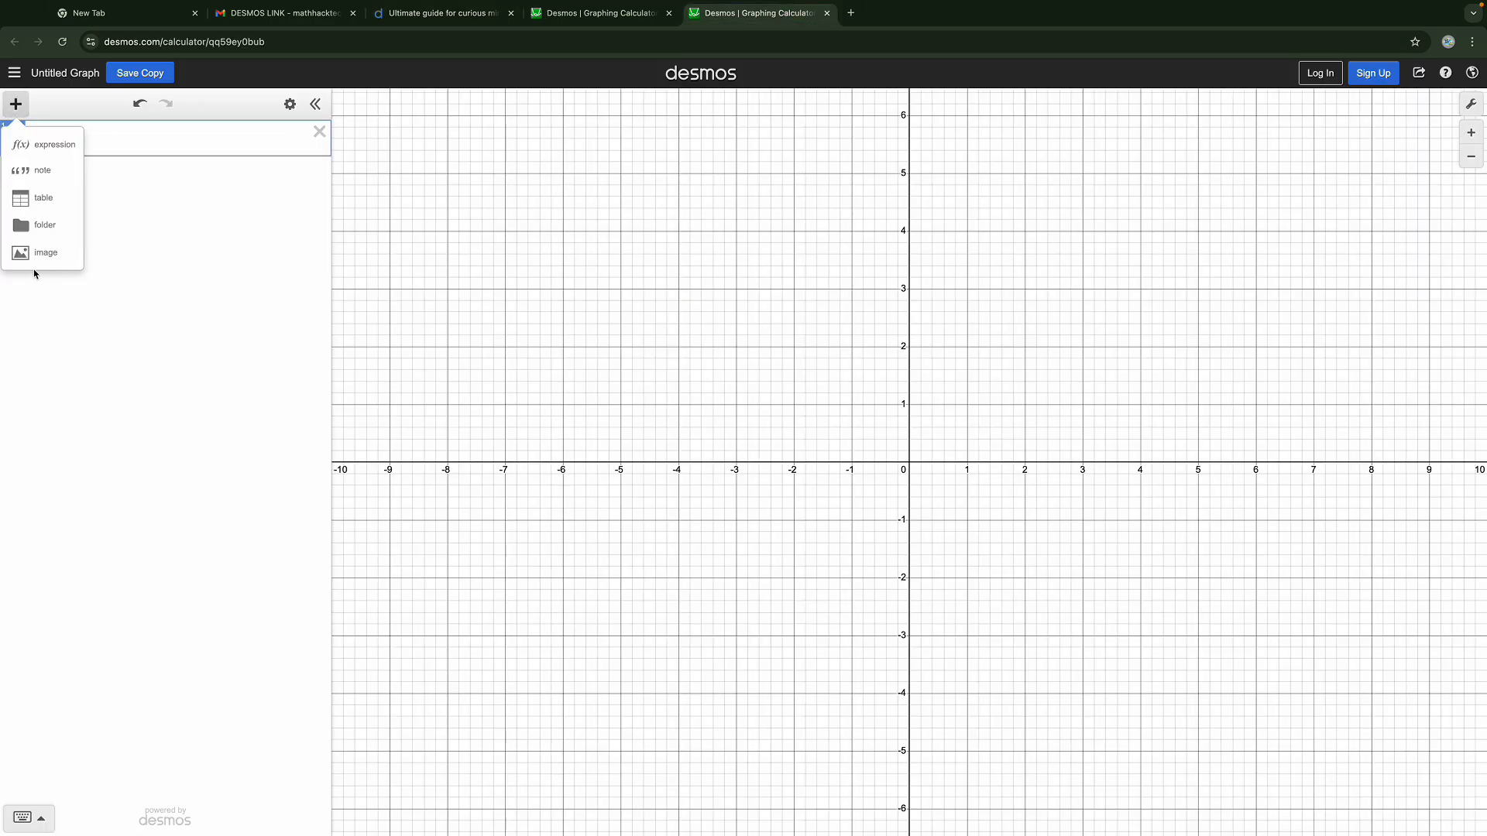
click(37, 200)
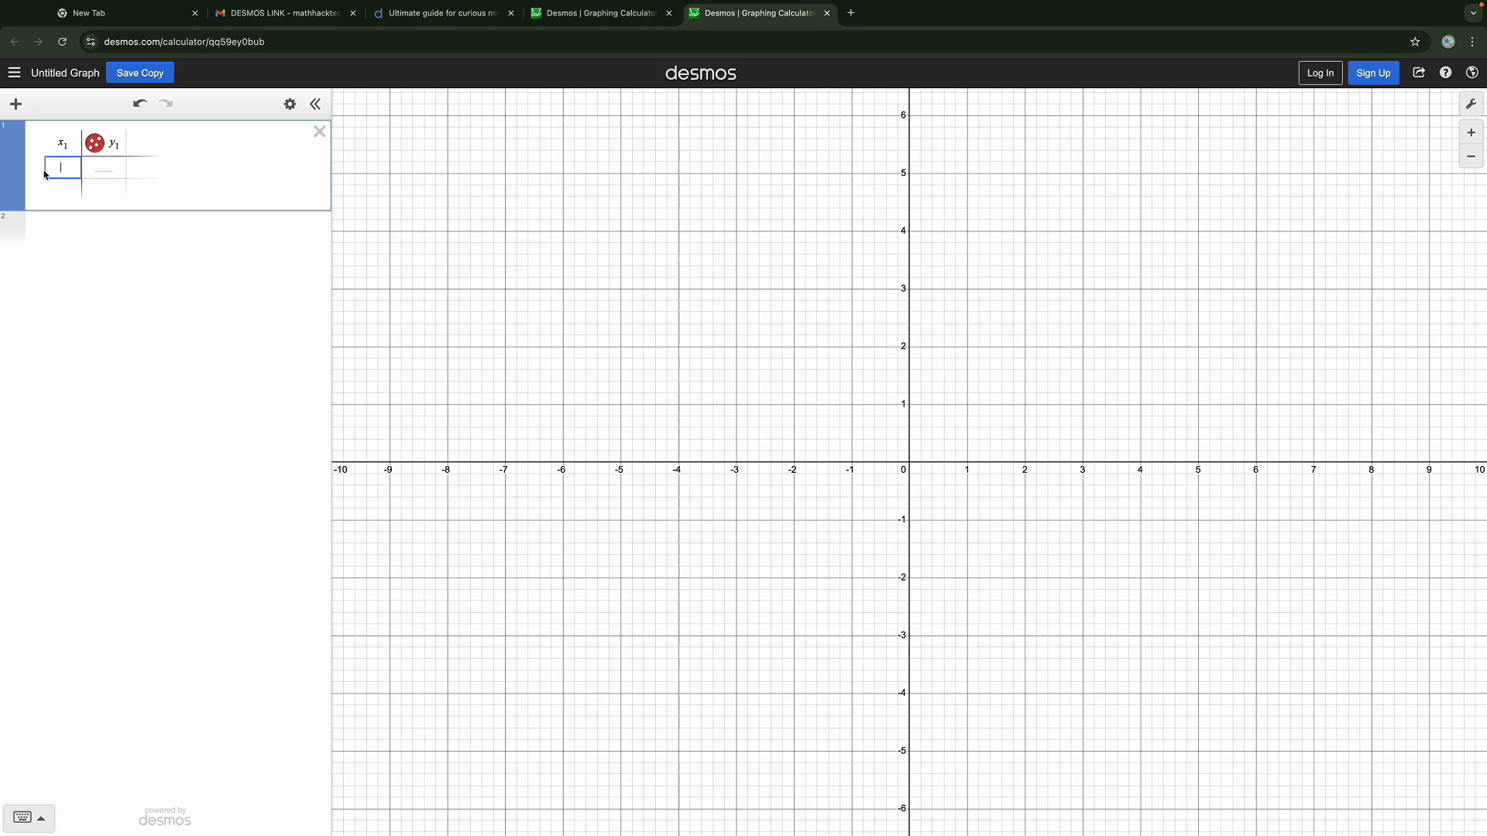
Return to the activity preview in the browser and enter the regression y₁ ~ mx₁ + b on line 4
click(600, 13)
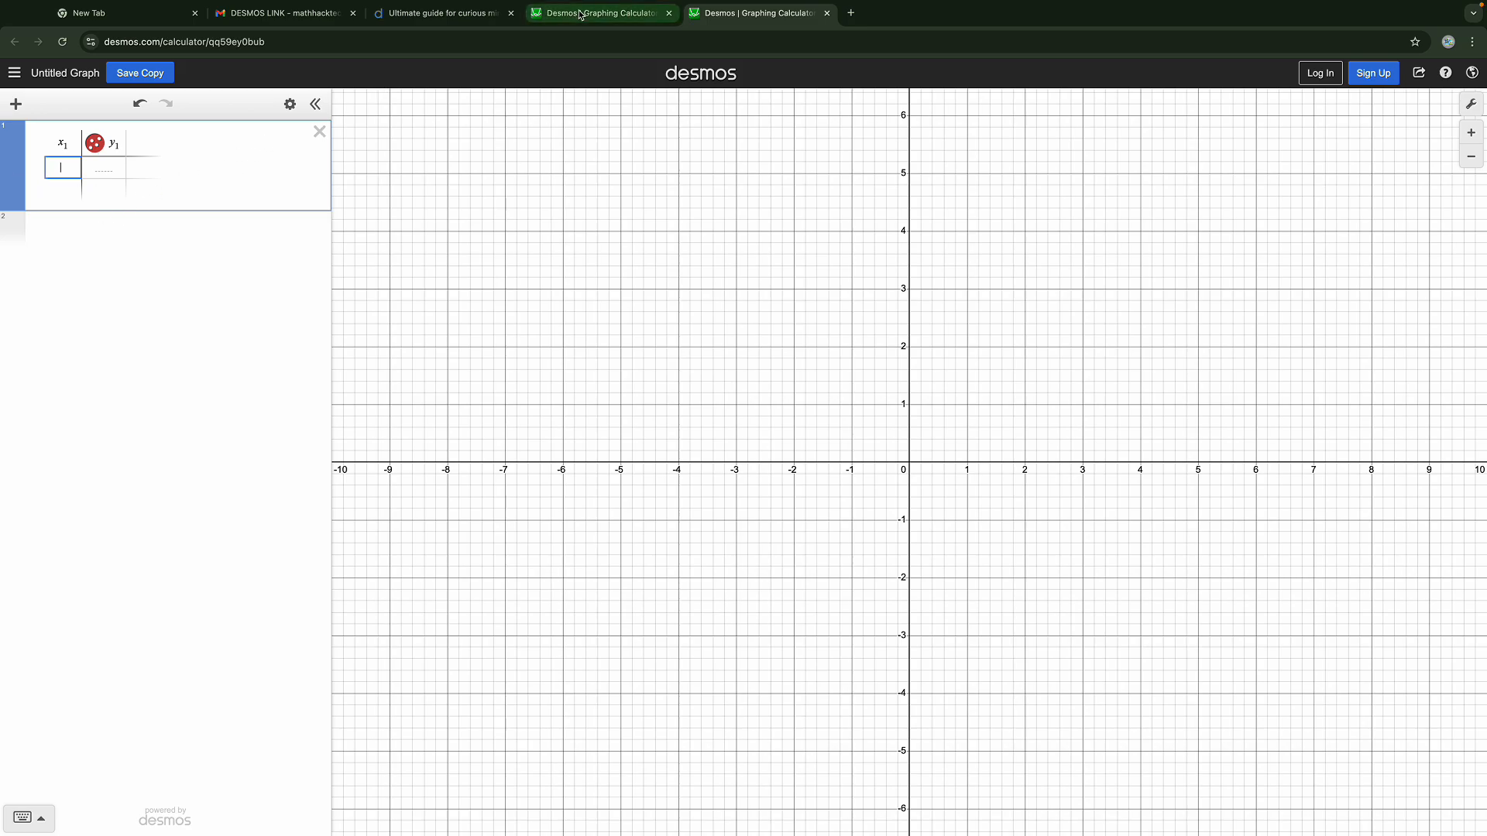
click(449, 16)
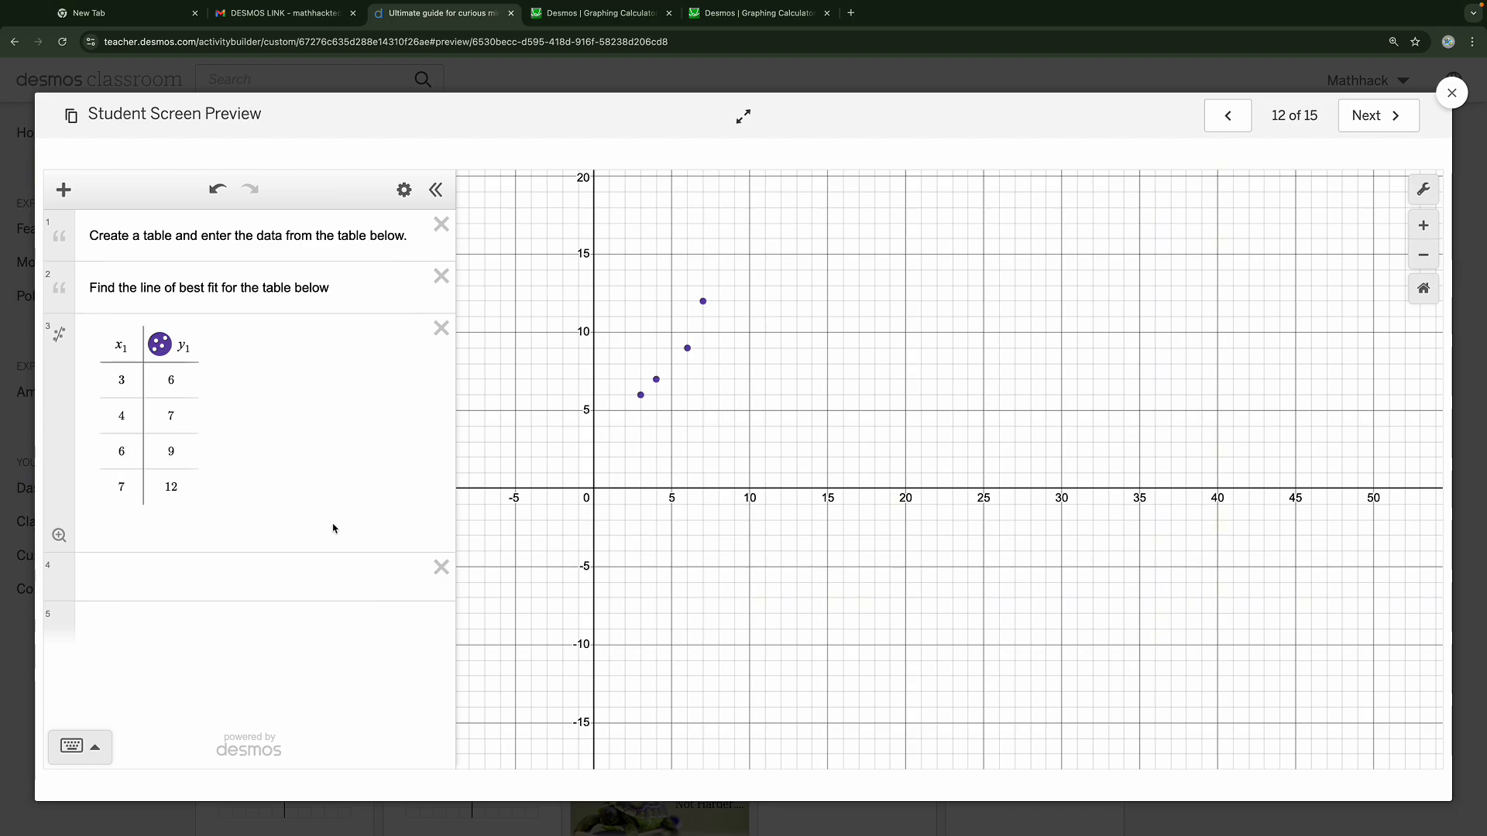
click(280, 562)
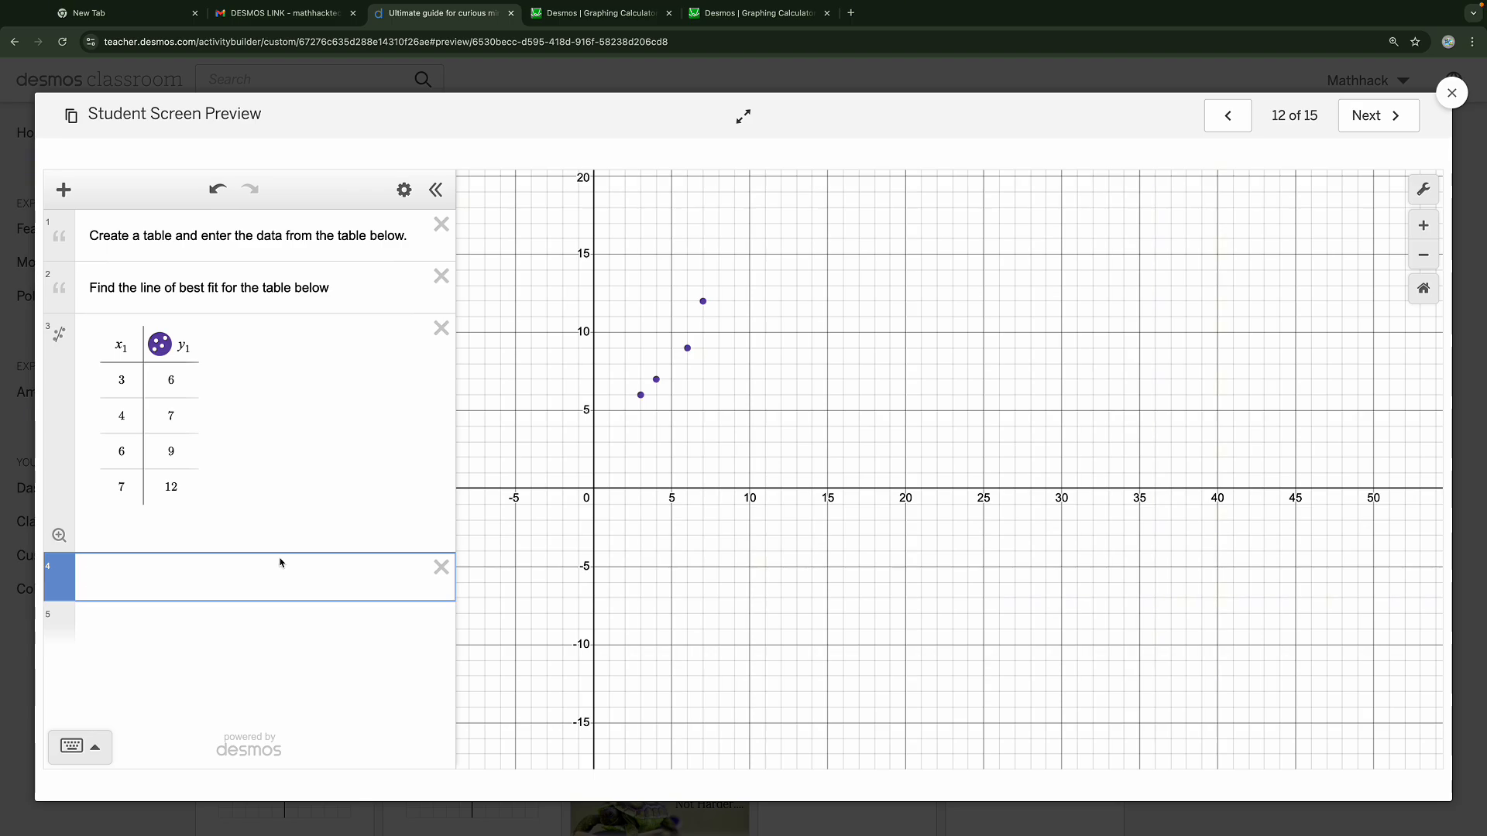
text(y1 ~ )
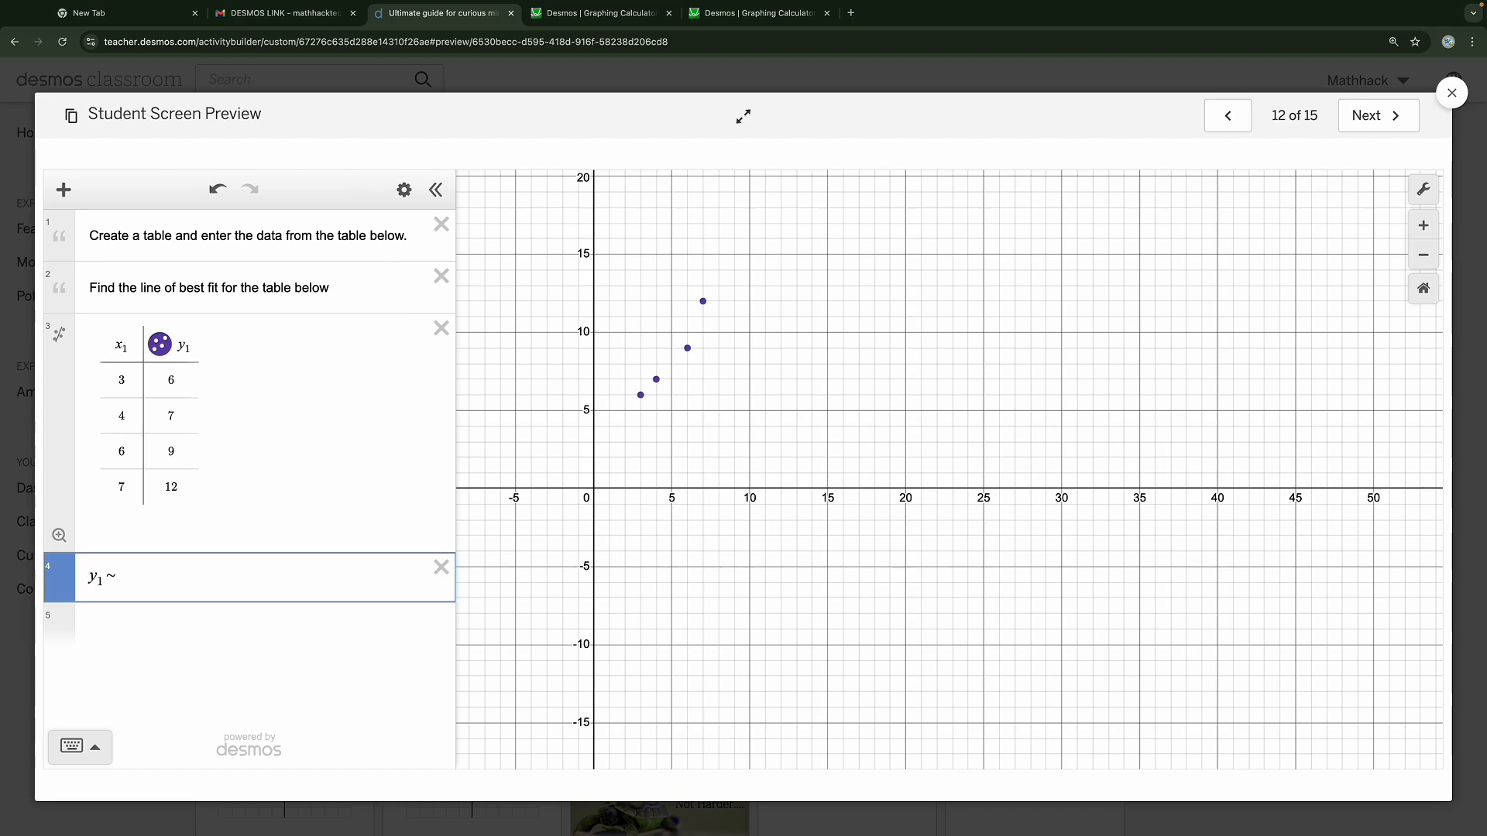
text(mx1 + b)
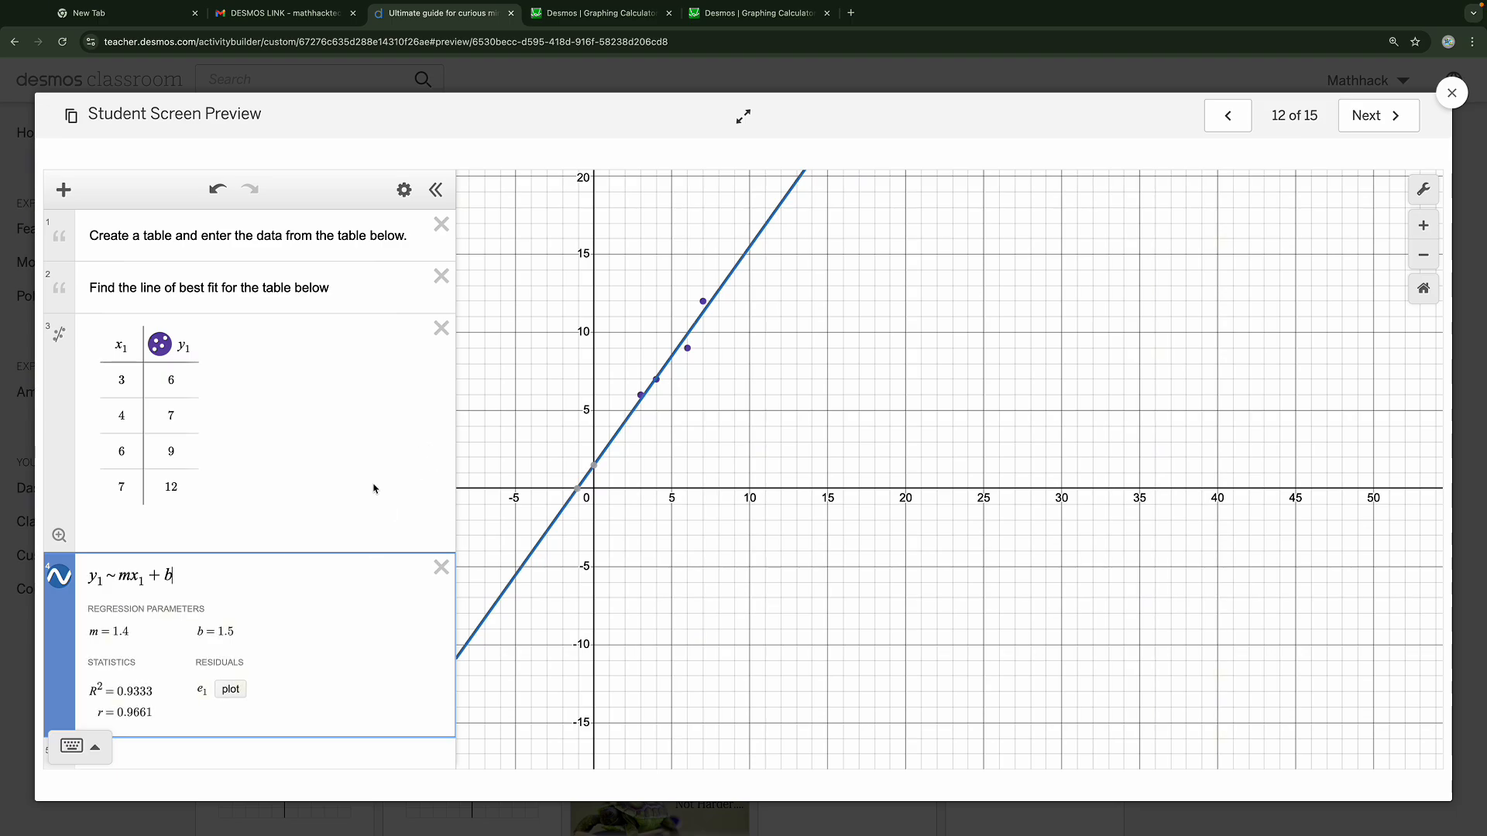
Enter the best-fit line equation y = 1.4x + b on line 5 beneath the regression
scroll(343, 478, down, 1)
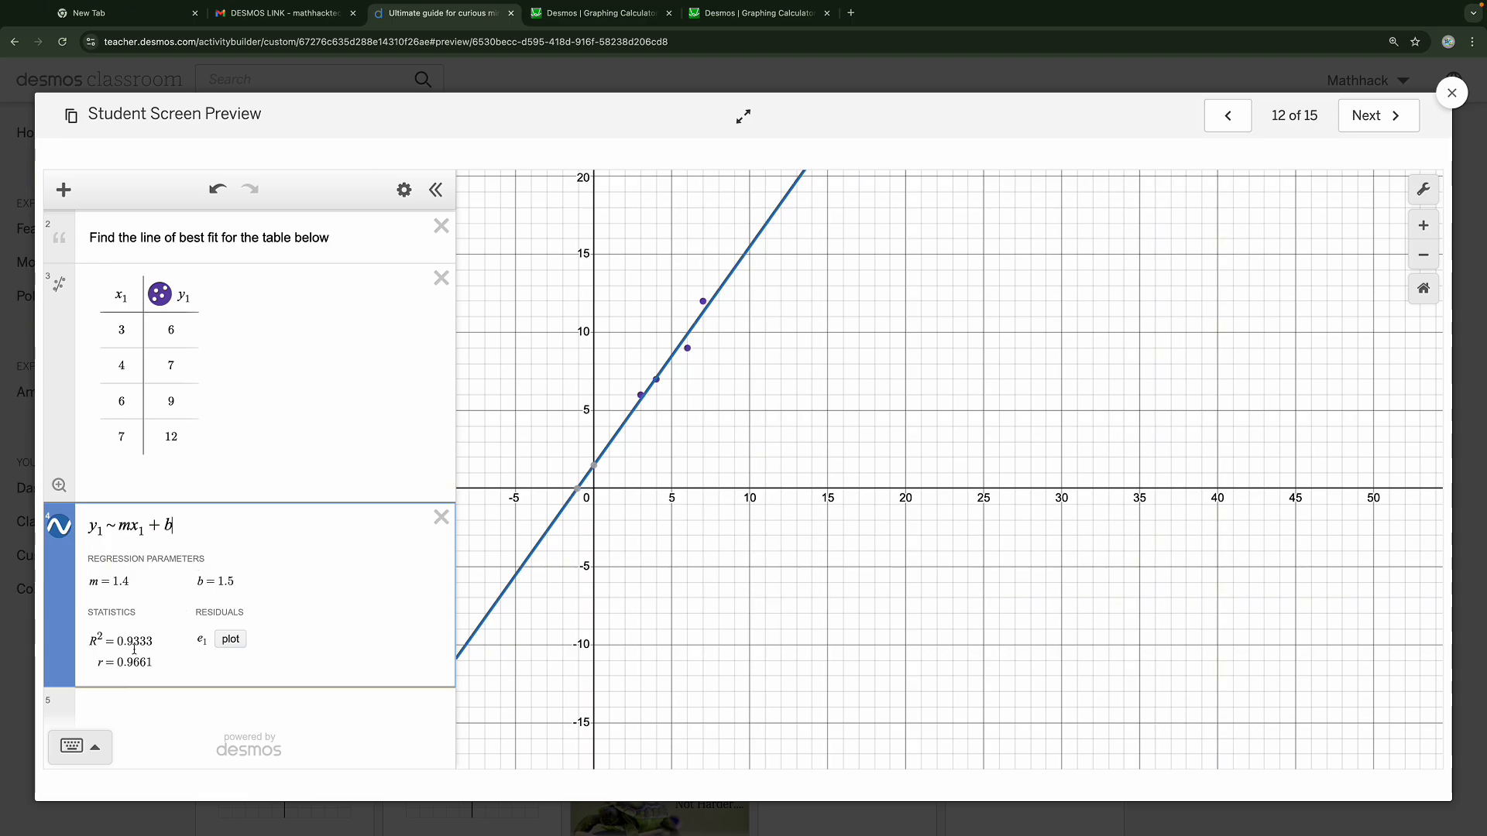
click(143, 703)
text(y = 1)
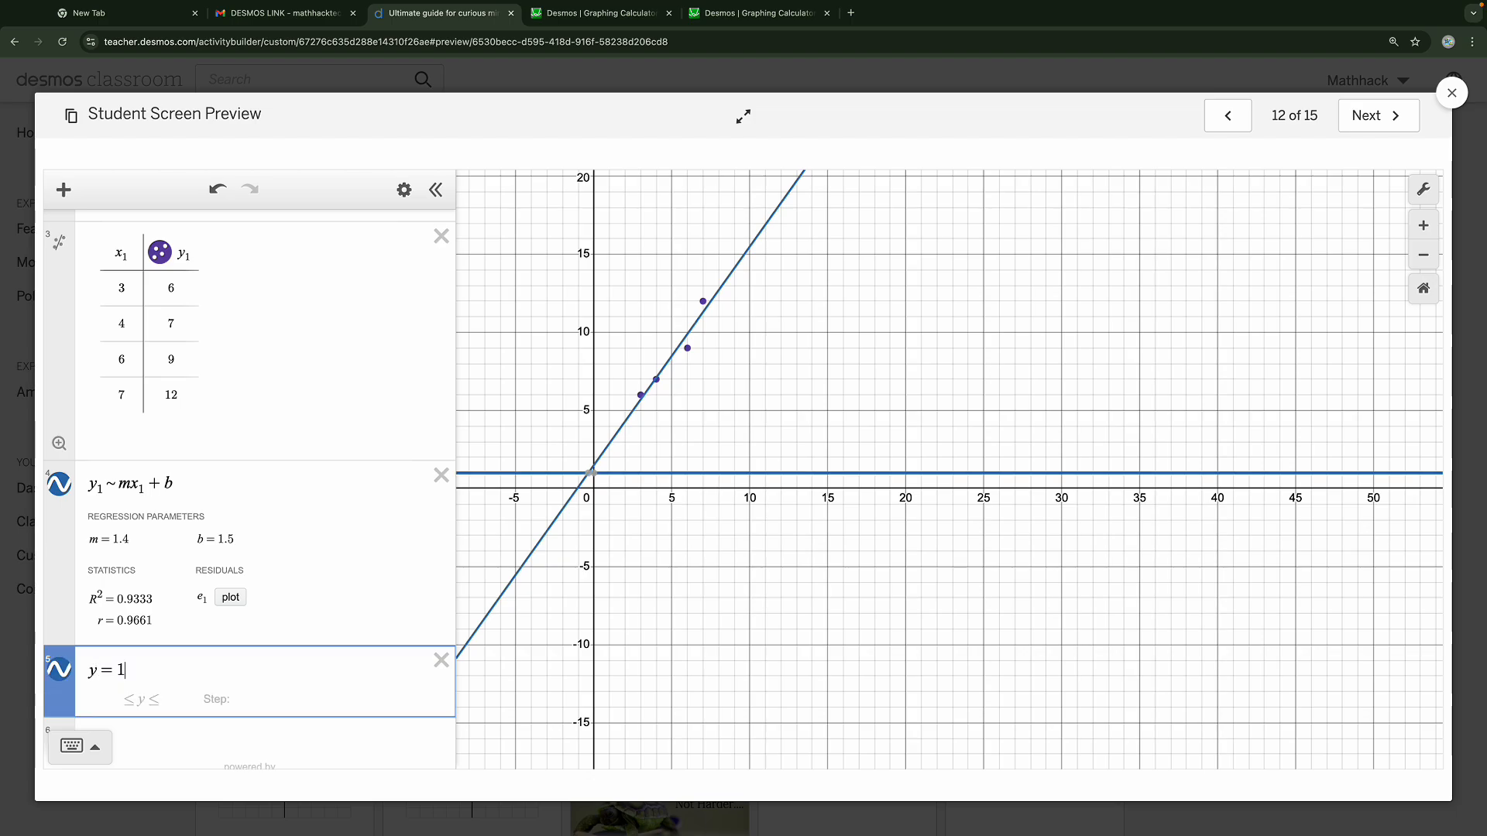
text(.4x + b)
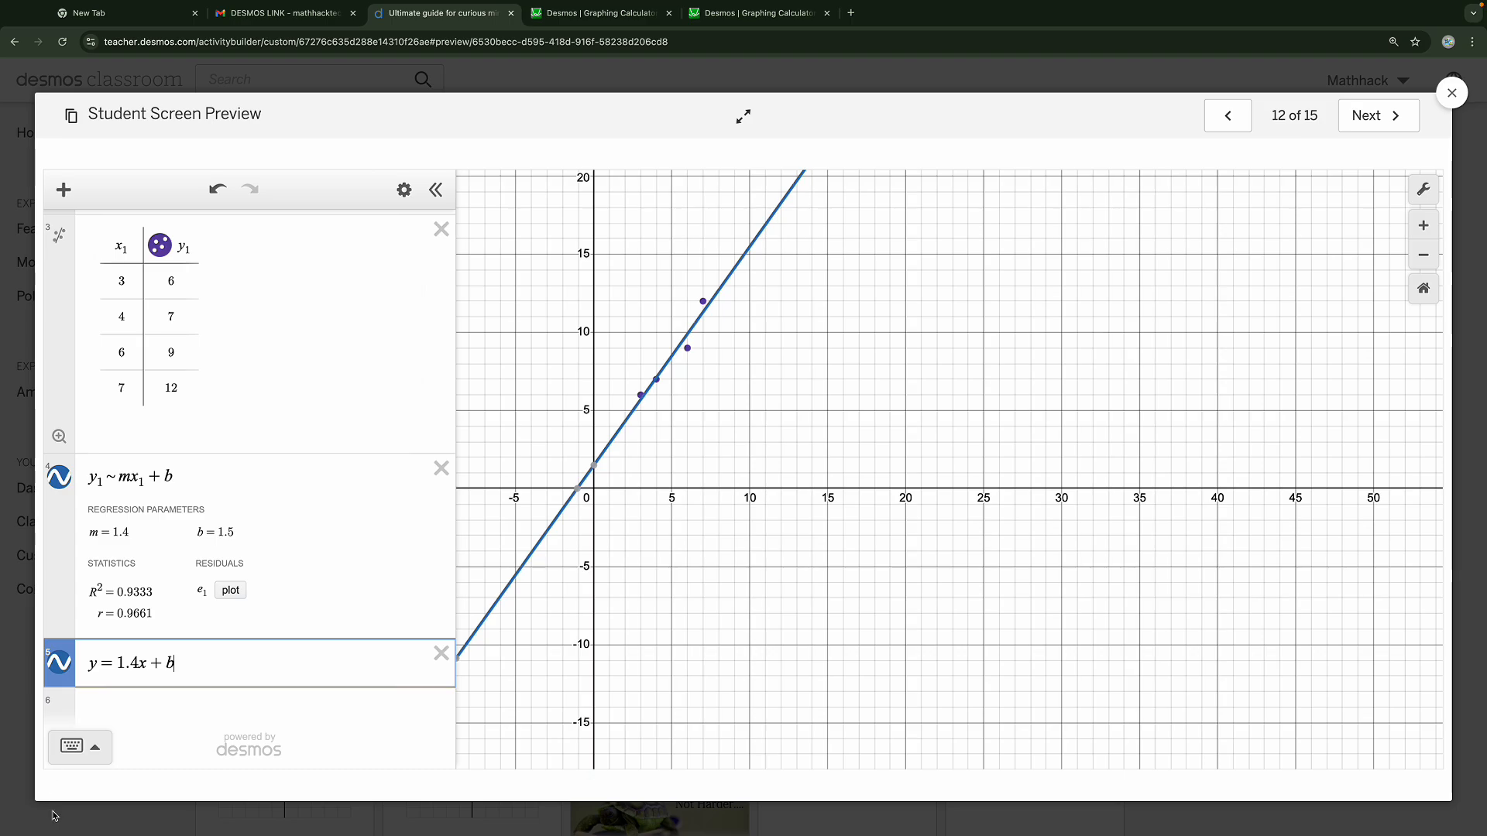
Colour the line y = 1.4x + b orange, and toggle its visibility to compare it with the regression line
click(58, 663)
click(65, 668)
click(61, 664)
click(186, 744)
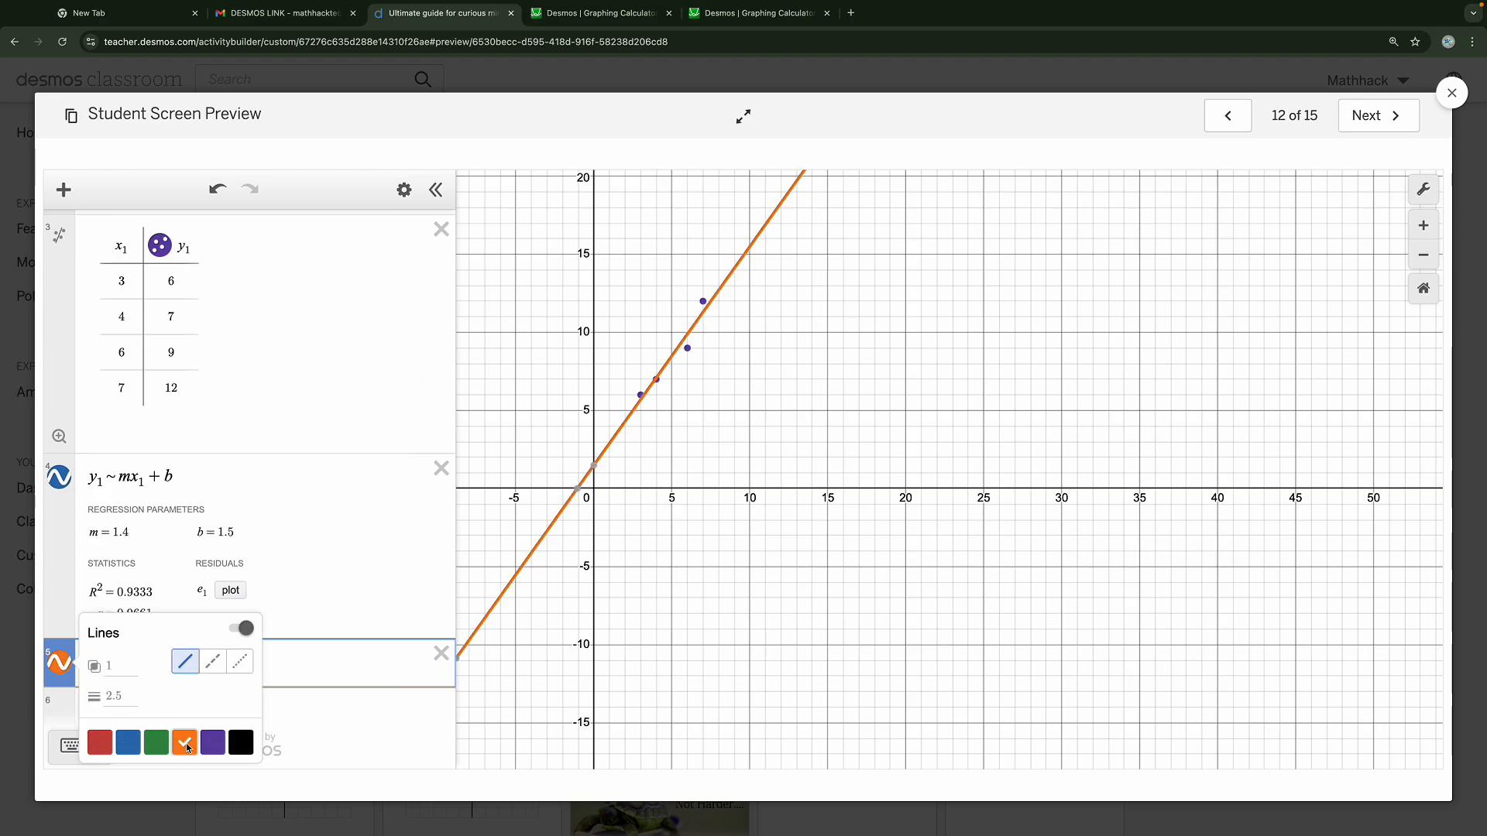
click(54, 661)
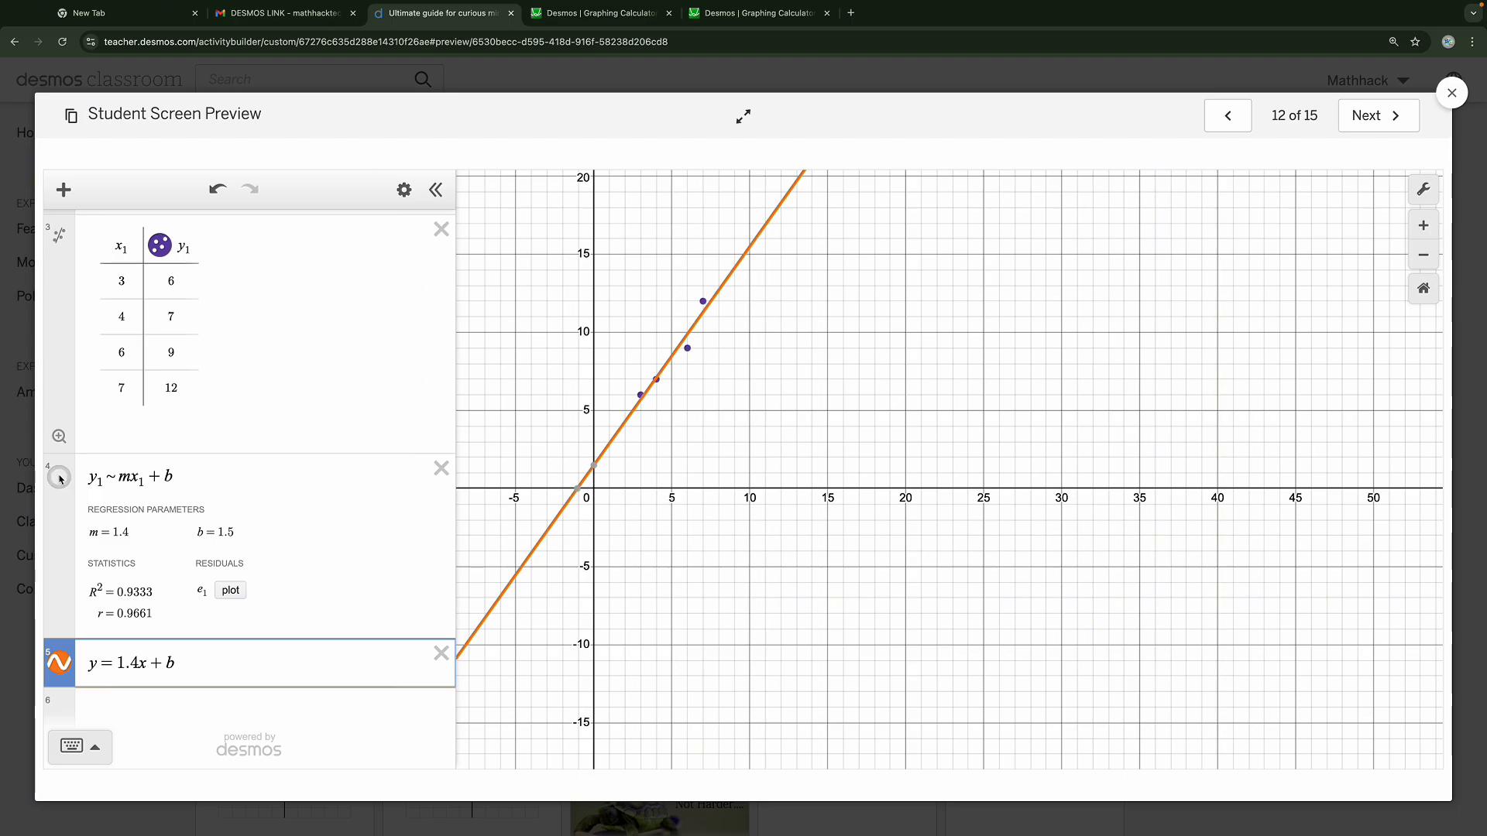
click(57, 666)
click(57, 666)
Add a linear regression to the data table on line 3, and compare its equation and statistics with the line 4 regression
click(56, 236)
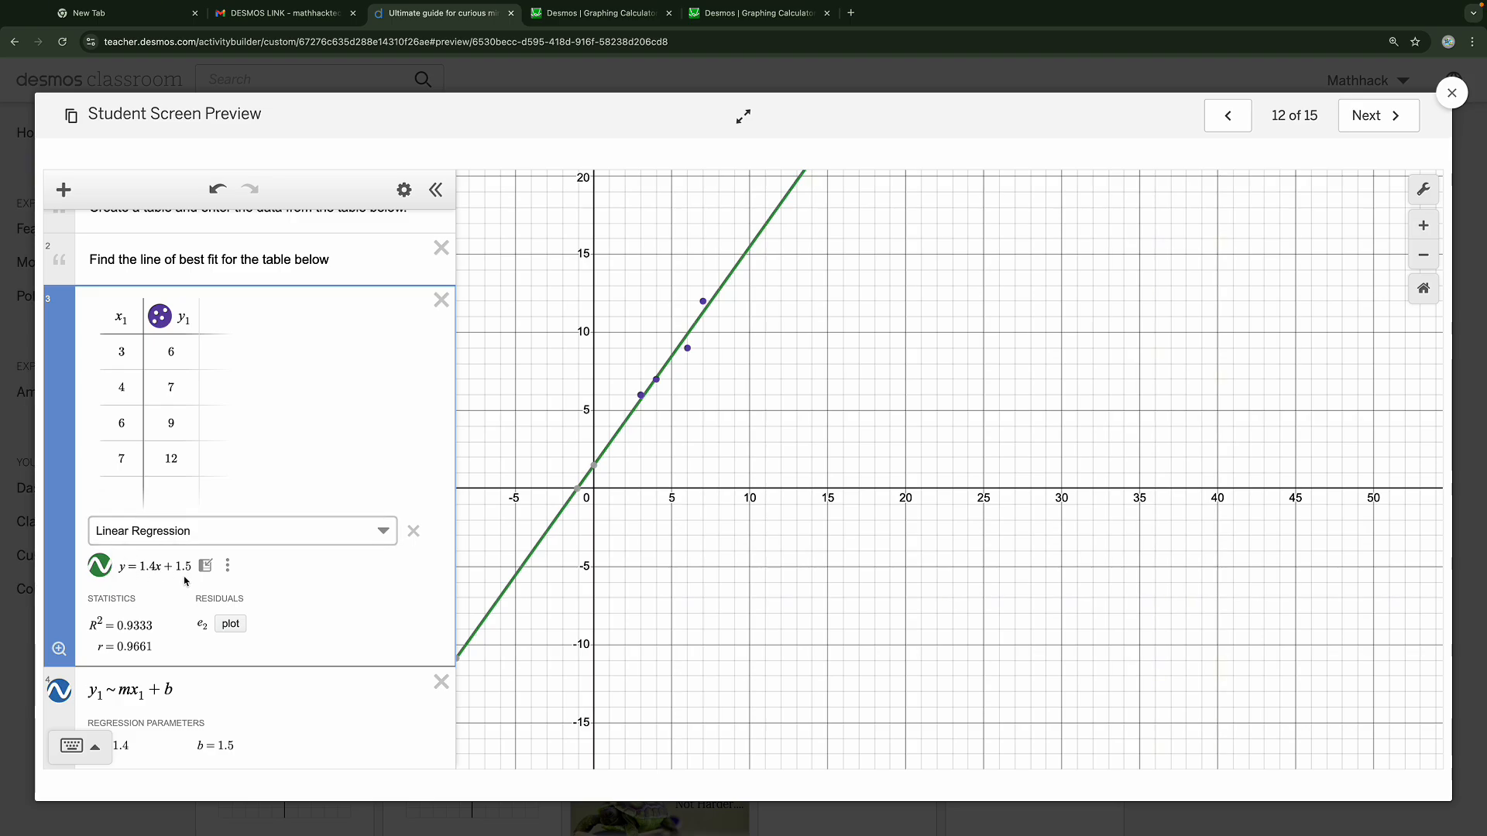
scroll(182, 634, down, 3)
scroll(181, 633, up, 1)
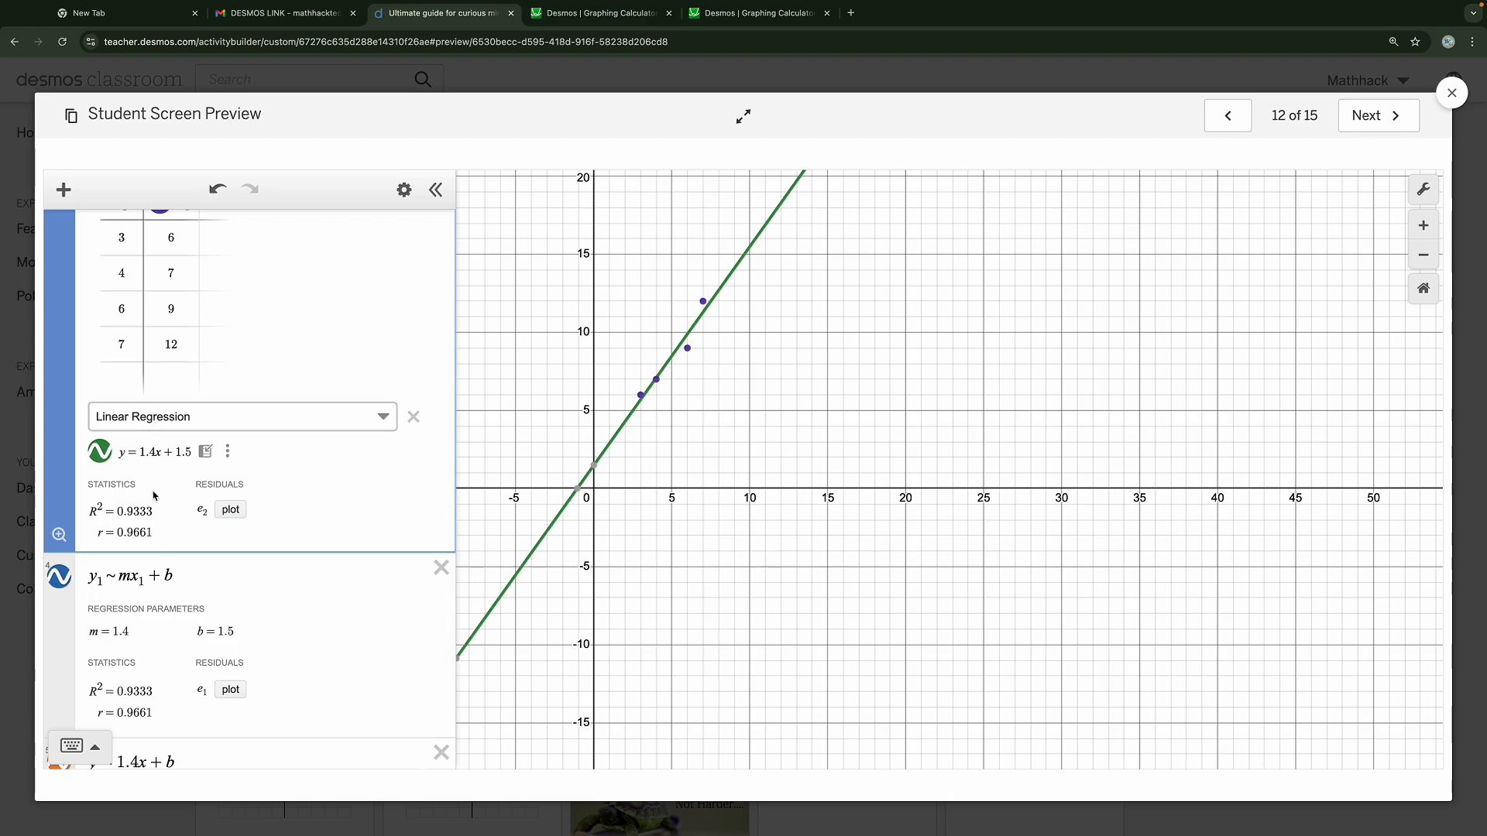
scroll(147, 492, up, 3)
scroll(124, 488, down, 2)
scroll(123, 486, down, 2)
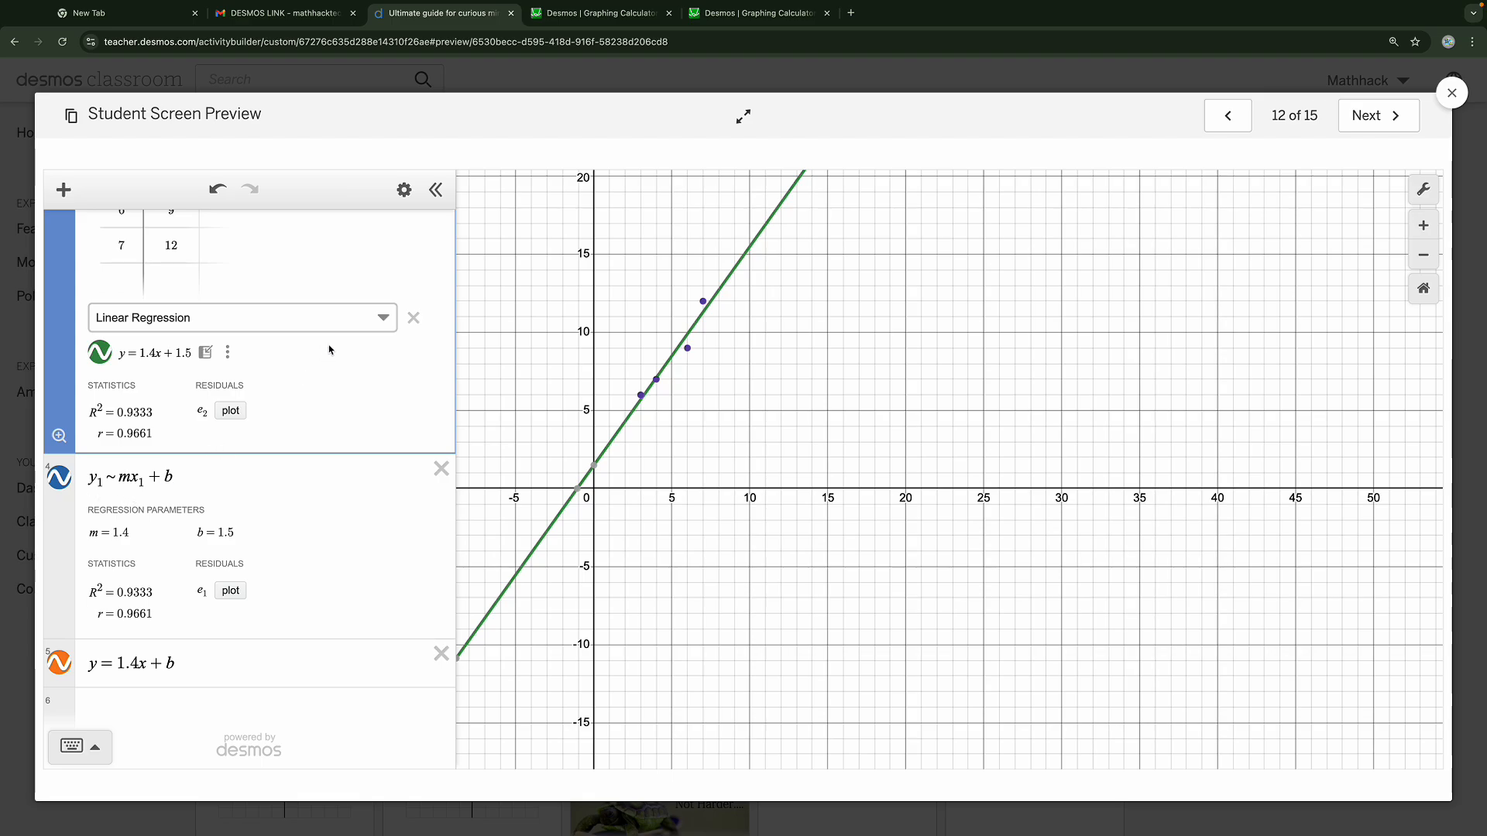
Review the regression types available for the table, keeping Linear Regression, and advance the activity preview to screen 13
click(383, 319)
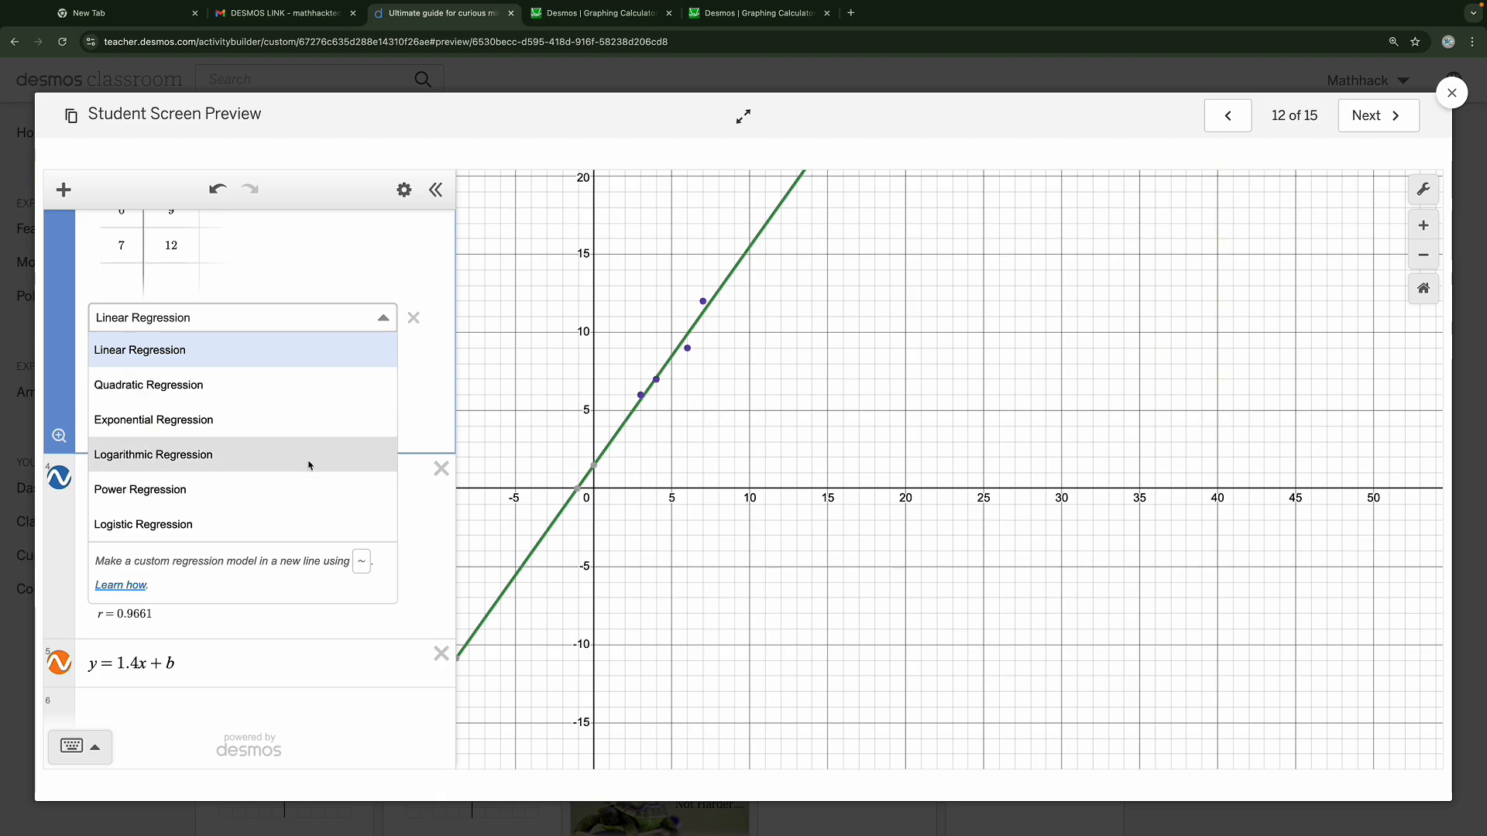
click(371, 291)
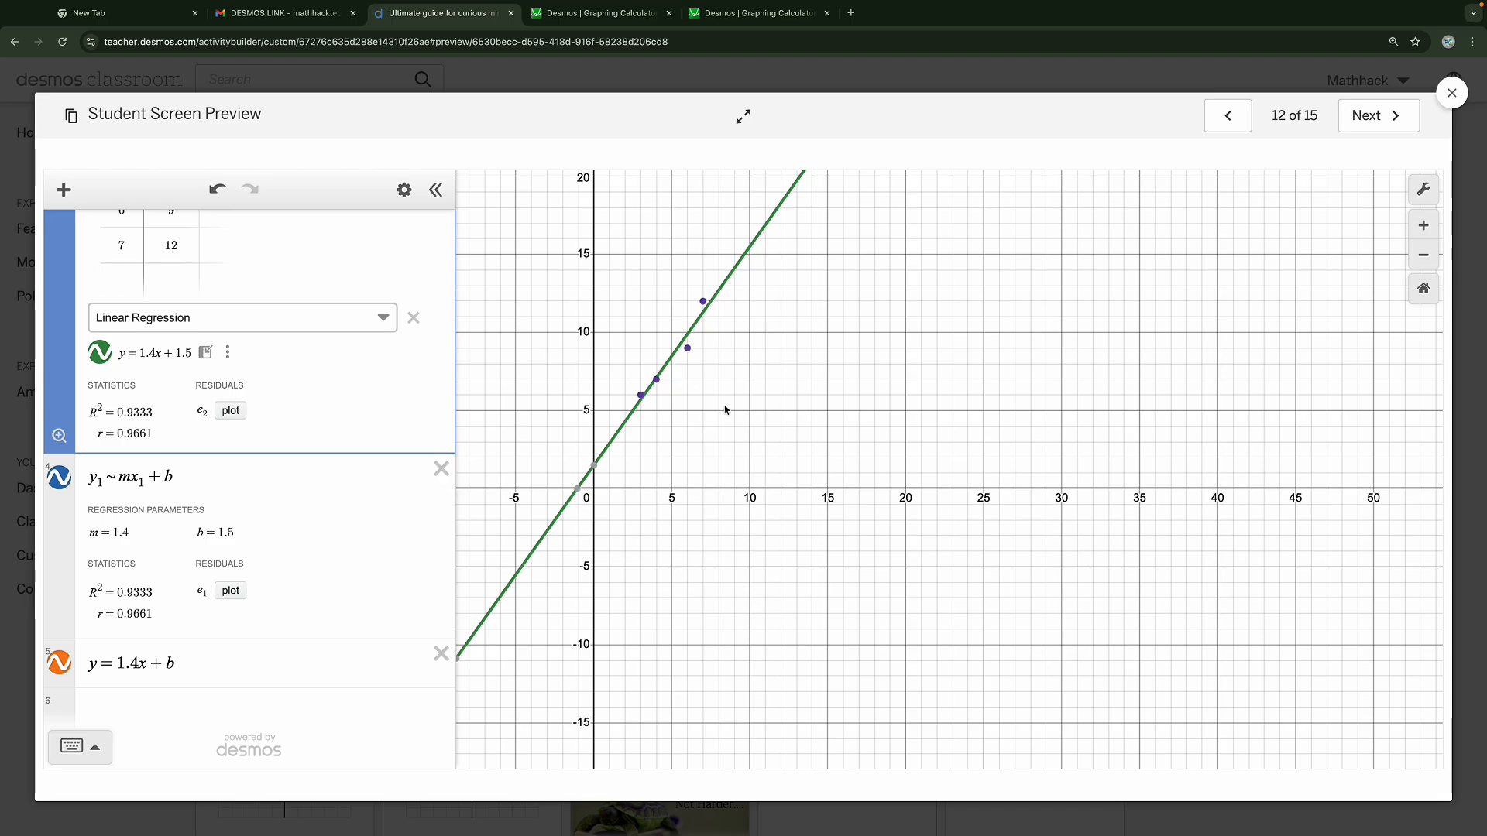
scroll(712, 411, down, 5)
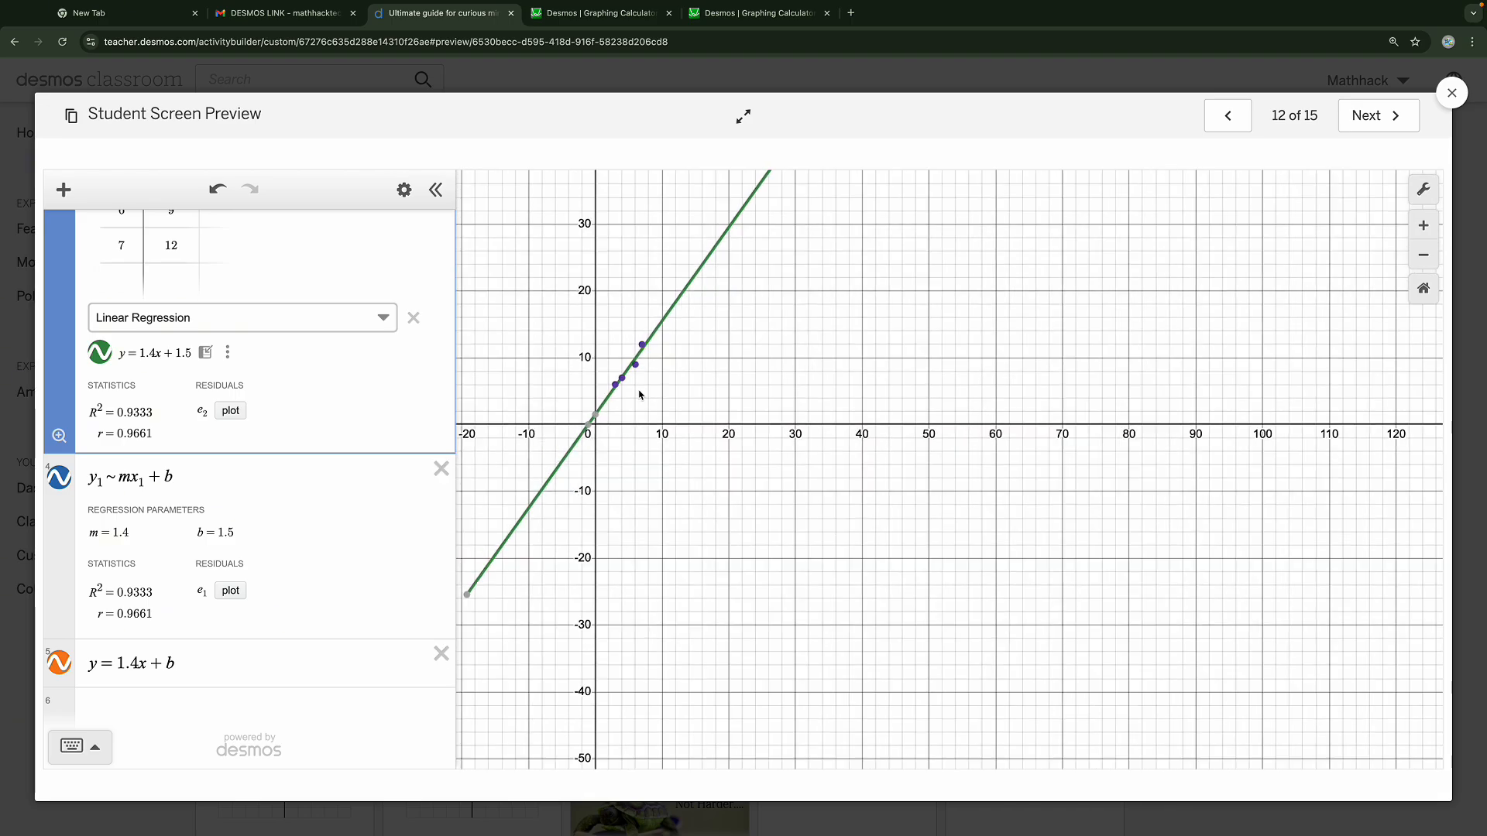
scroll(640, 394, down, 3)
scroll(640, 395, up, 6)
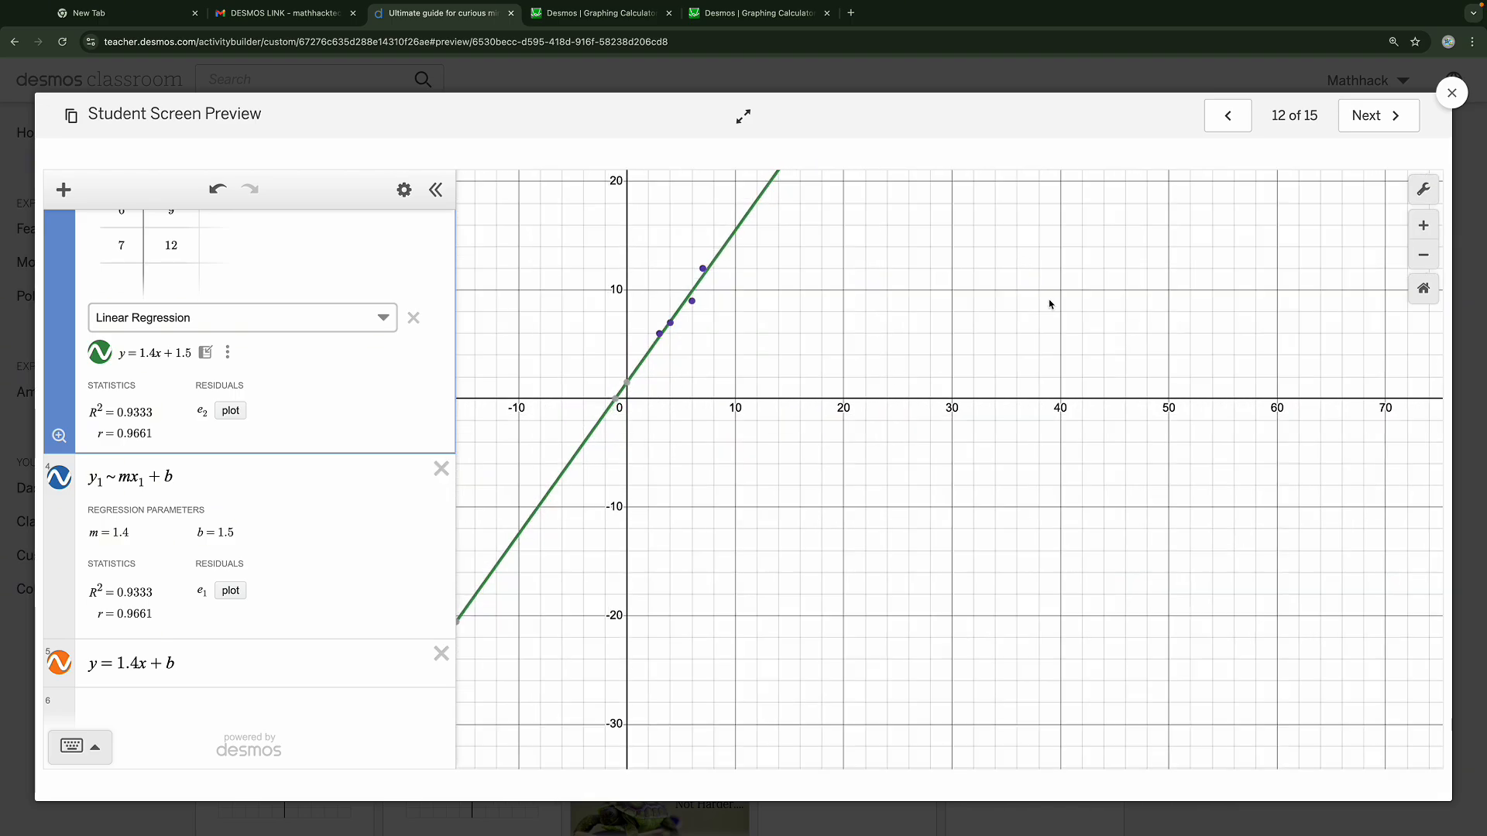
click(1372, 119)
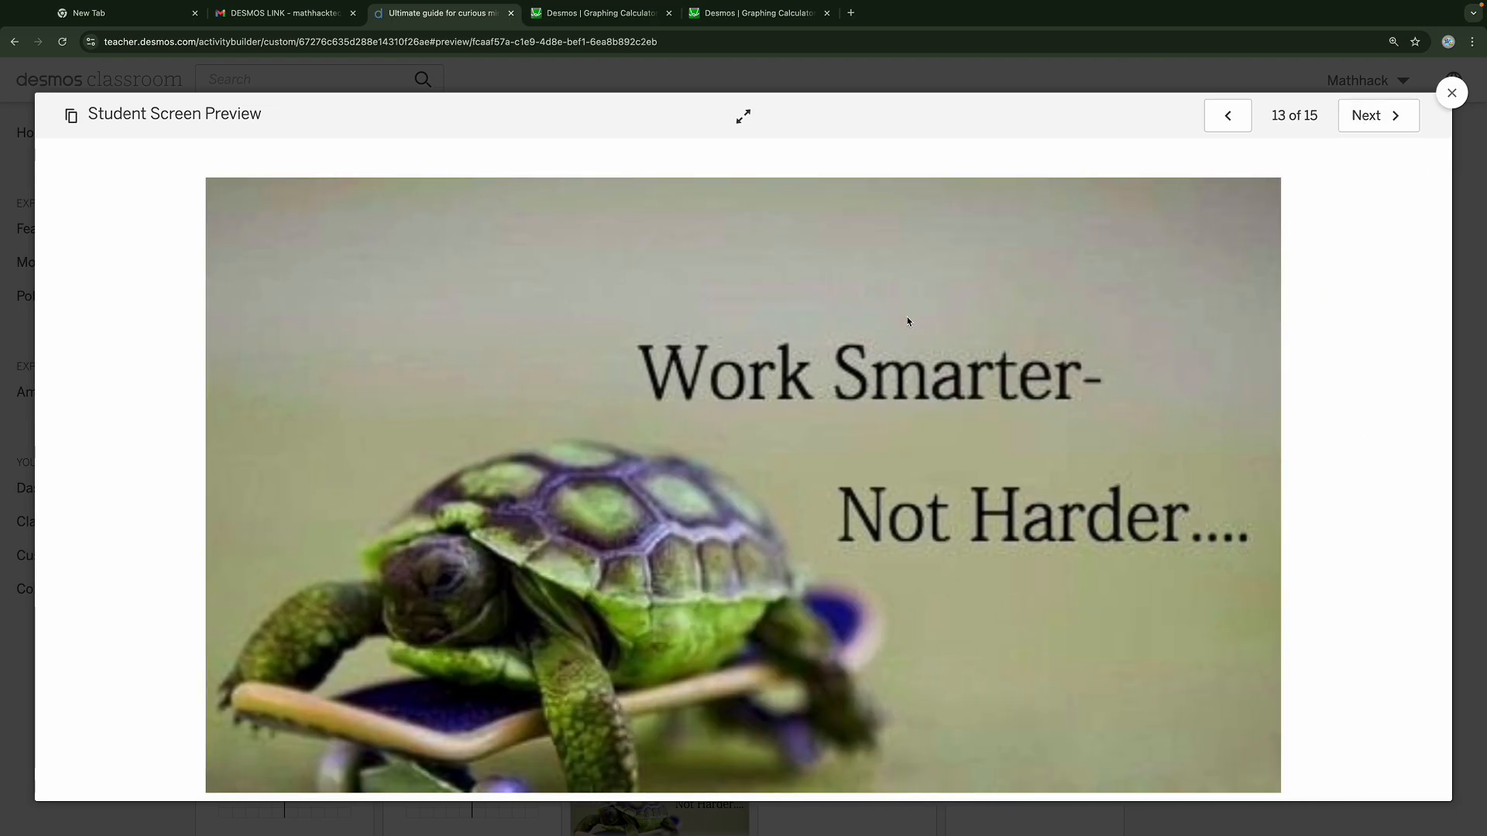